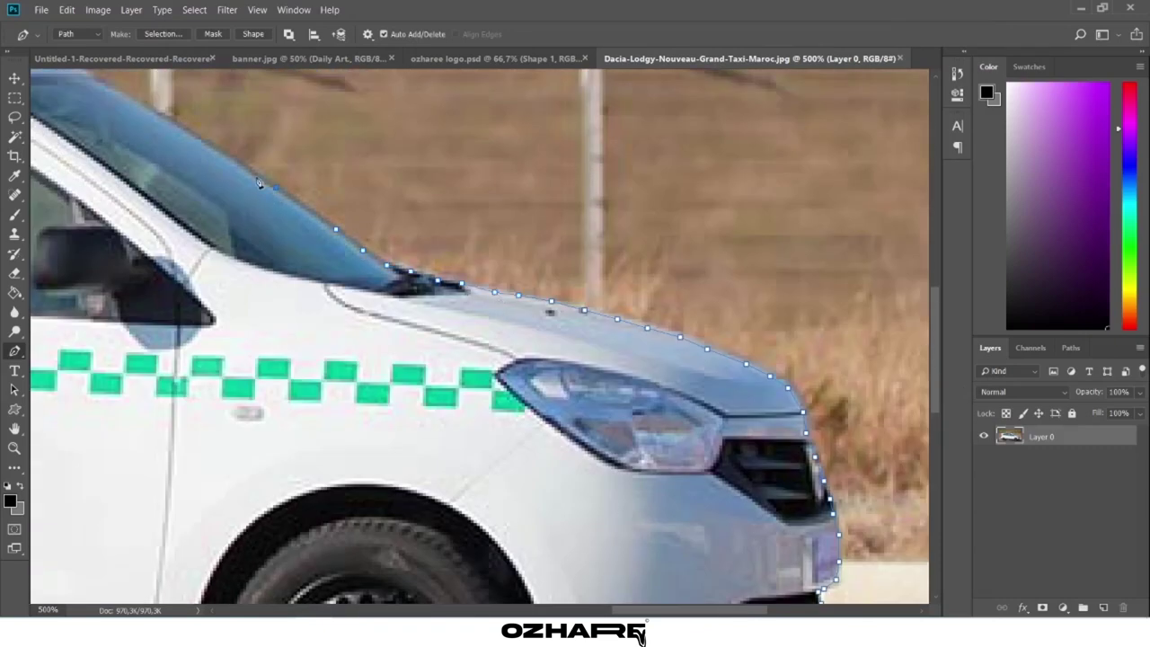
Add Pen anchors along the taxi's lower sill forward toward the front wheel.
{"action": "scroll", "coordinate": [342, 135], "scroll_direction": "left", "scroll_amount": 3}
{"action": "scroll", "coordinate": [550, 170], "scroll_direction": "left", "scroll_amount": 3}
{"action": "scroll", "coordinate": [550, 171], "scroll_direction": "up", "scroll_amount": 2}
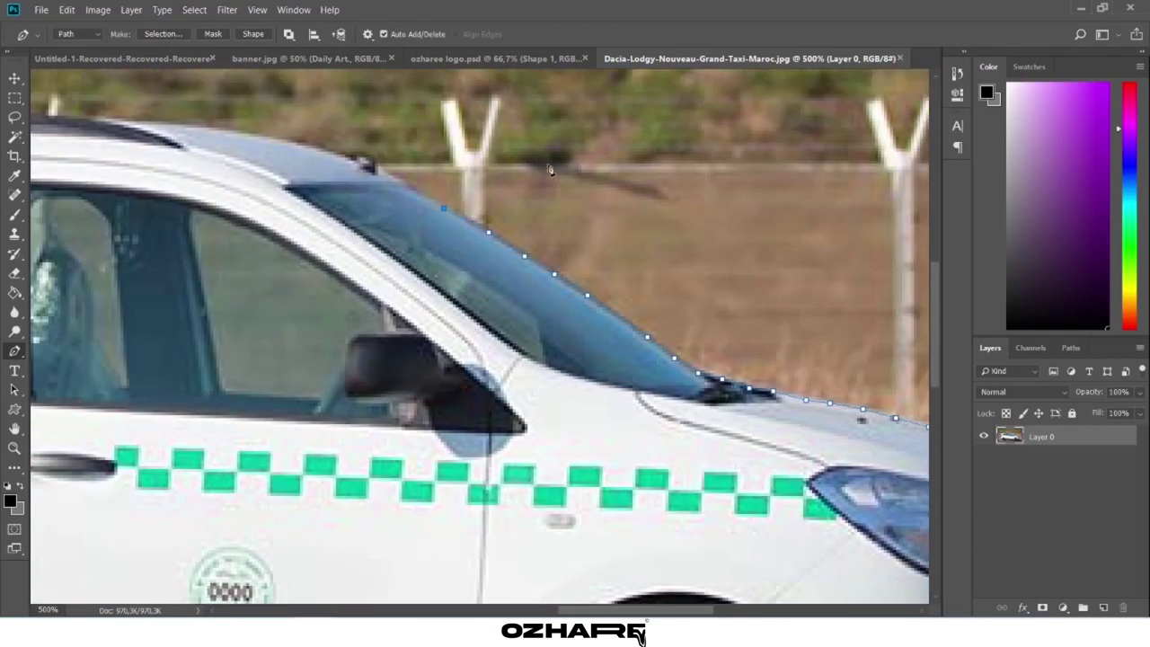
{"action": "scroll", "coordinate": [278, 145], "scroll_direction": "left", "scroll_amount": 1}
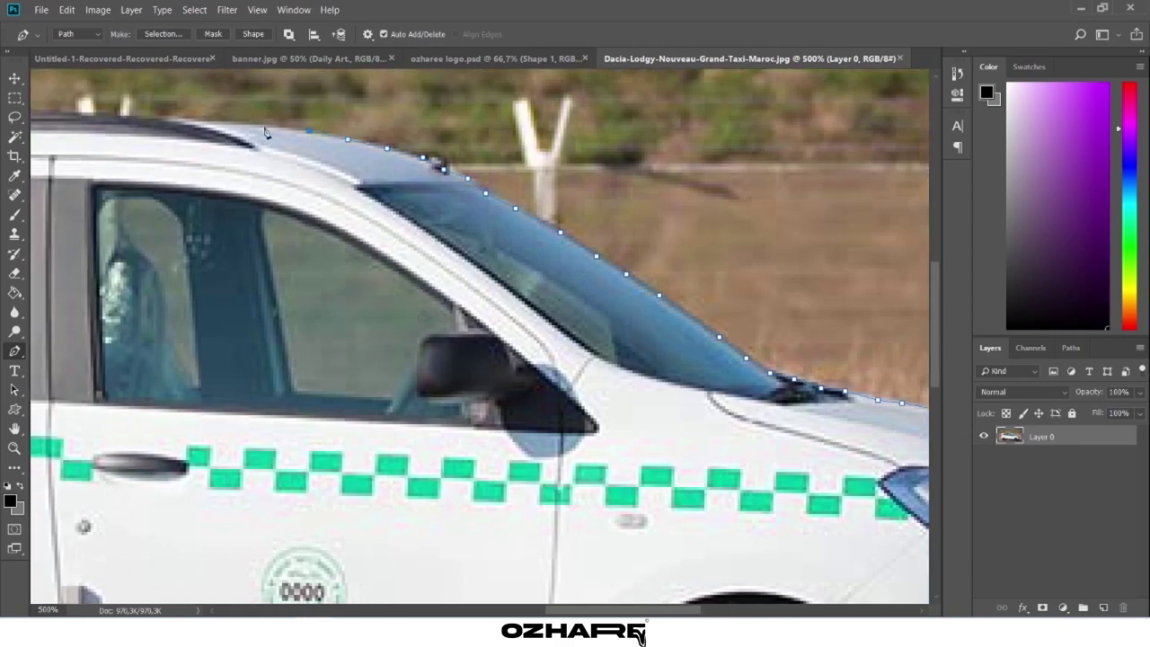
{"action": "scroll", "coordinate": [224, 126], "scroll_direction": "left", "scroll_amount": 1}
{"action": "scroll", "coordinate": [259, 124], "scroll_direction": "left", "scroll_amount": 3}
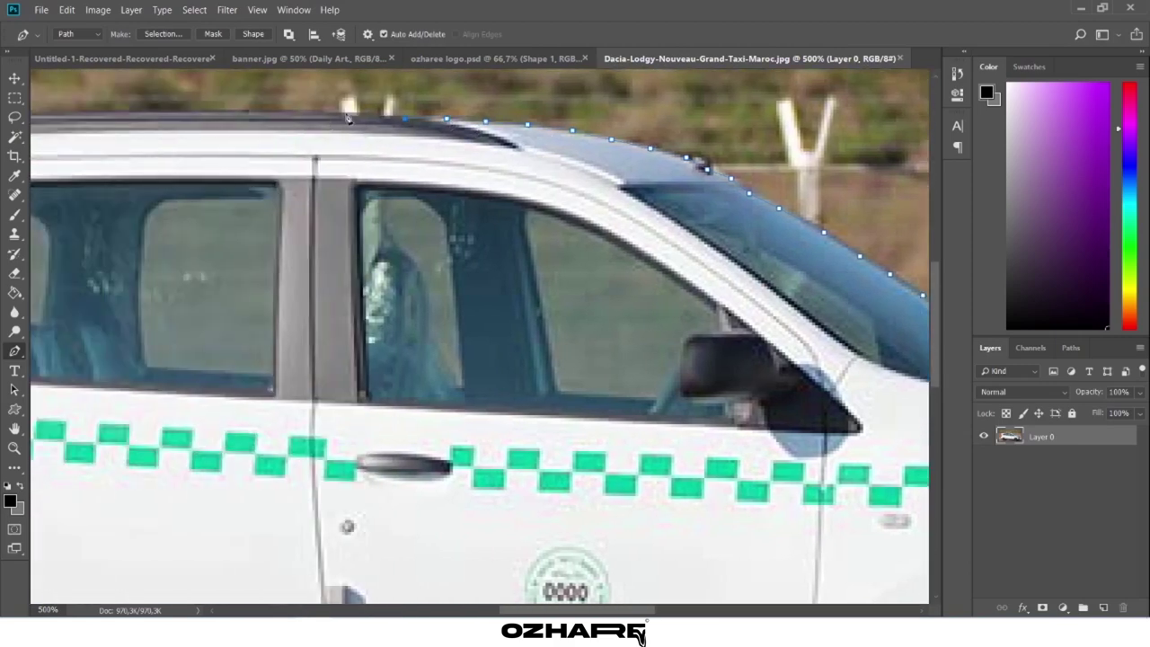
{"action": "scroll", "coordinate": [268, 116], "scroll_direction": "left", "scroll_amount": 3}
{"action": "scroll", "coordinate": [404, 162], "scroll_direction": "up", "scroll_amount": 1}
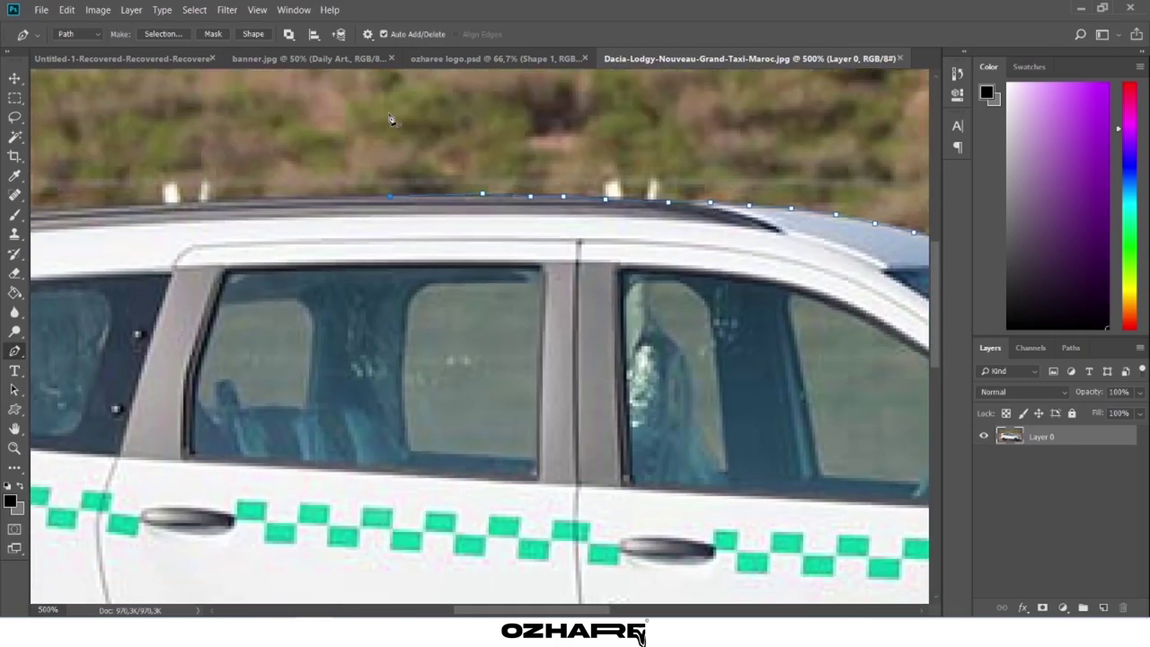
{"action": "scroll", "coordinate": [535, 209], "scroll_direction": "left", "scroll_amount": 2}
{"action": "scroll", "coordinate": [231, 218], "scroll_direction": "left", "scroll_amount": 3}
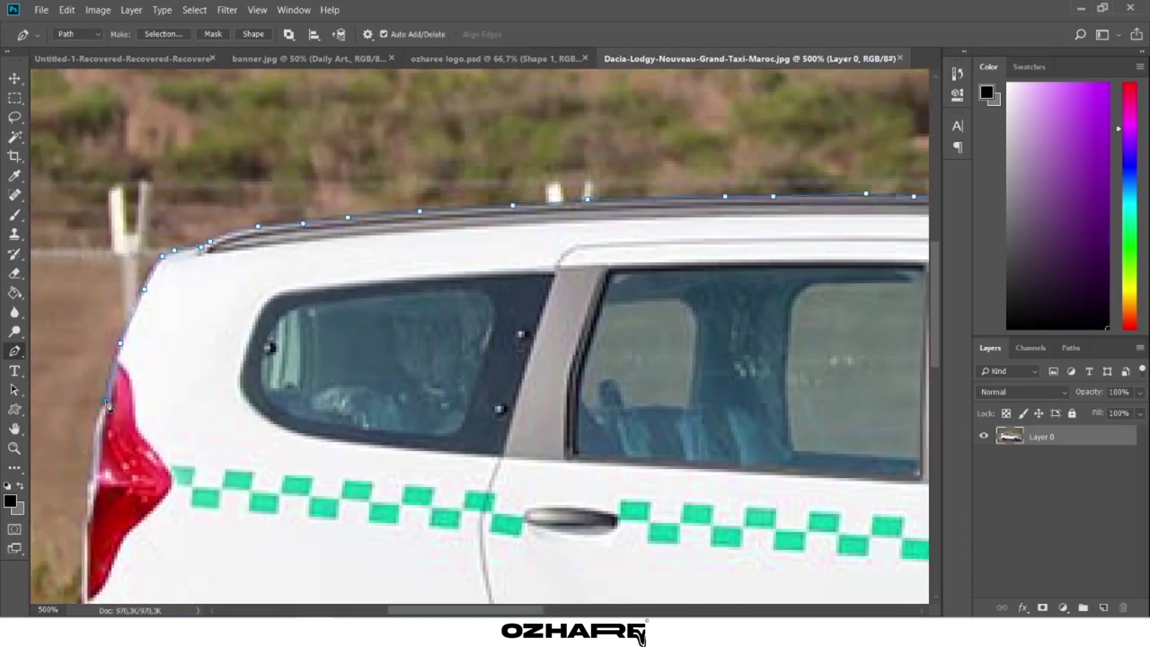
{"action": "scroll", "coordinate": [106, 406], "scroll_direction": "down", "scroll_amount": 4}
{"action": "scroll", "coordinate": [92, 283], "scroll_direction": "down", "scroll_amount": 1}
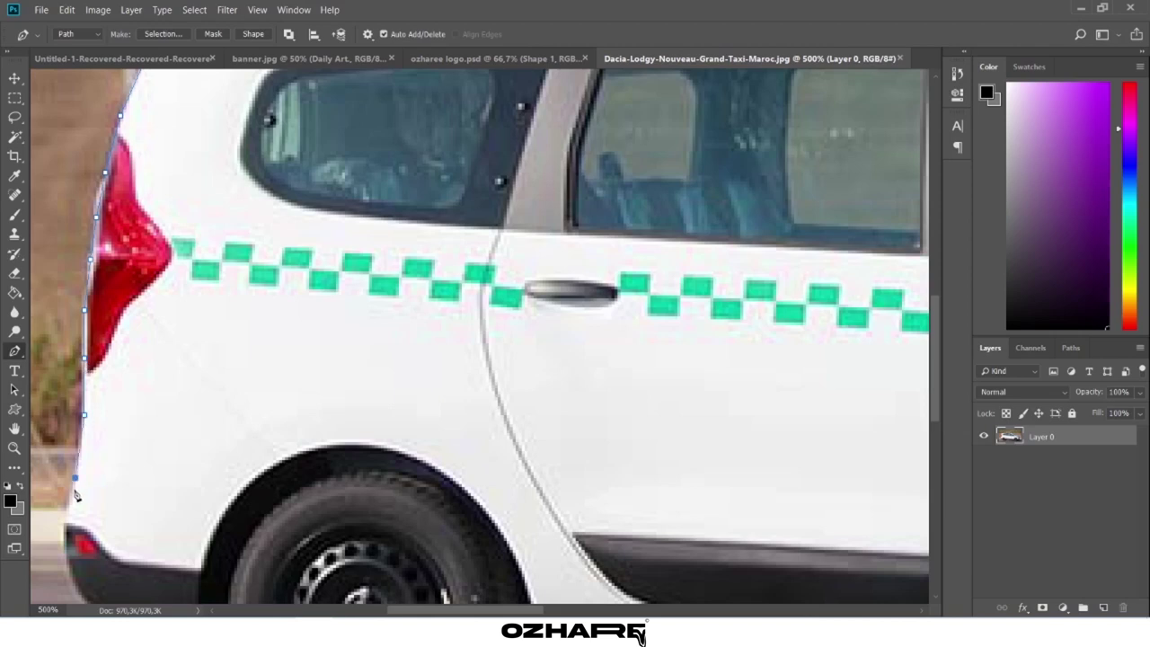
{"action": "scroll", "coordinate": [66, 539], "scroll_direction": "down", "scroll_amount": 2}
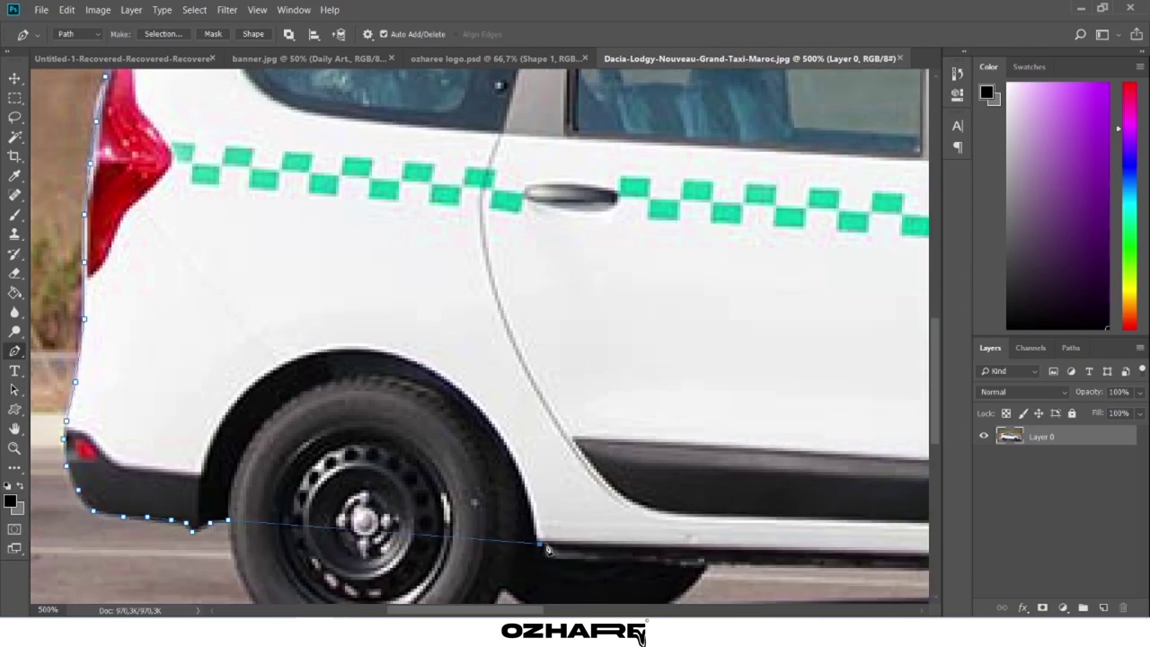
{"action": "scroll", "coordinate": [548, 550], "scroll_direction": "right", "scroll_amount": 3}
{"action": "left_click", "coordinate": [618, 539]}
{"action": "left_click", "coordinate": [687, 539]}
{"action": "scroll", "coordinate": [710, 550], "scroll_direction": "right", "scroll_amount": 3}
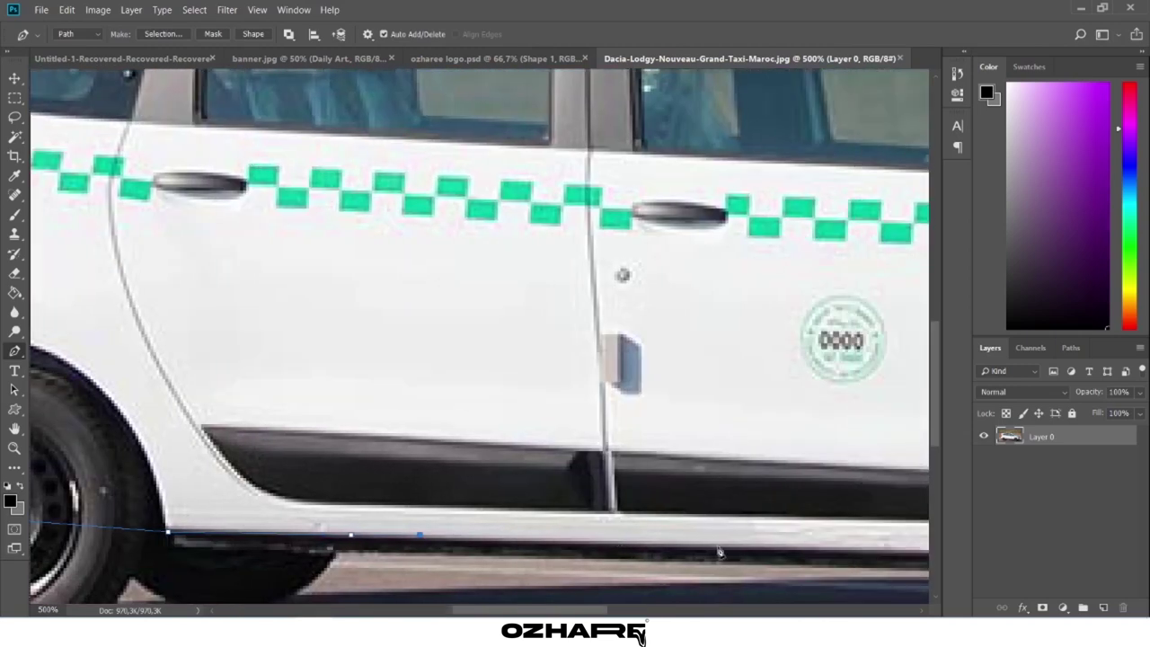
{"action": "scroll", "coordinate": [719, 552], "scroll_direction": "right", "scroll_amount": 4}
{"action": "left_click", "coordinate": [822, 556]}
{"action": "left_click", "coordinate": [877, 556]}
Close the taxi outline path and convert it into a selection with Make Selection.
{"action": "scroll", "coordinate": [880, 557], "scroll_direction": "right", "scroll_amount": 7}
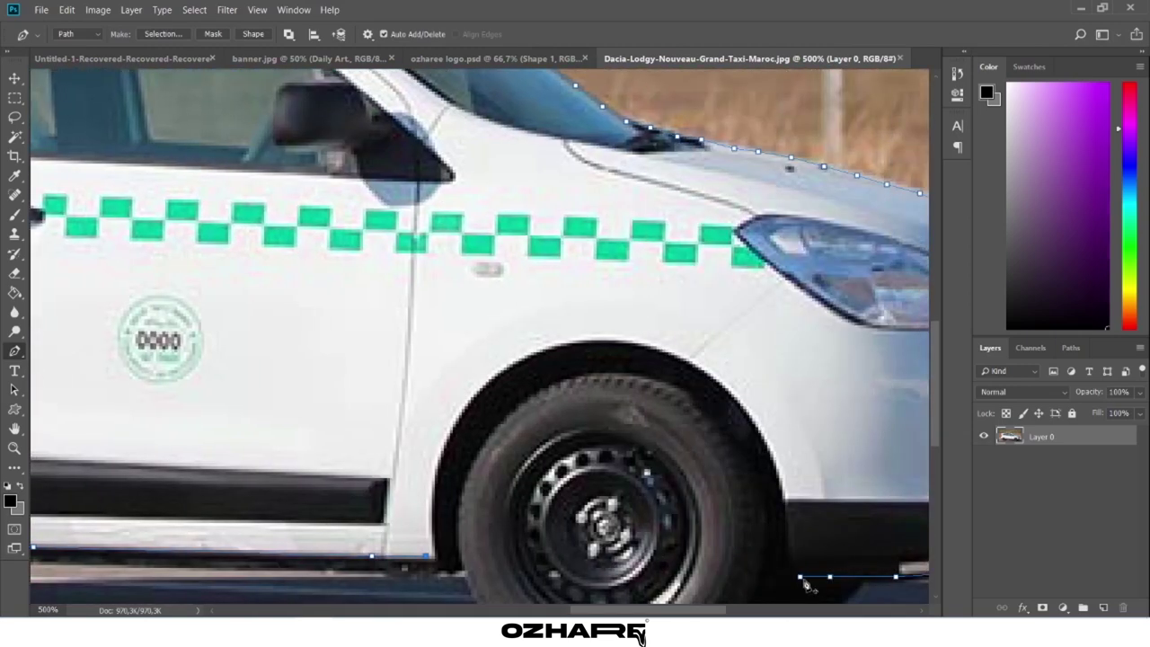
{"action": "left_click", "coordinate": [710, 562]}
{"action": "left_click", "coordinate": [1069, 348]}
{"action": "right_click", "coordinate": [1042, 372]}
{"action": "left_click", "coordinate": [1052, 411]}
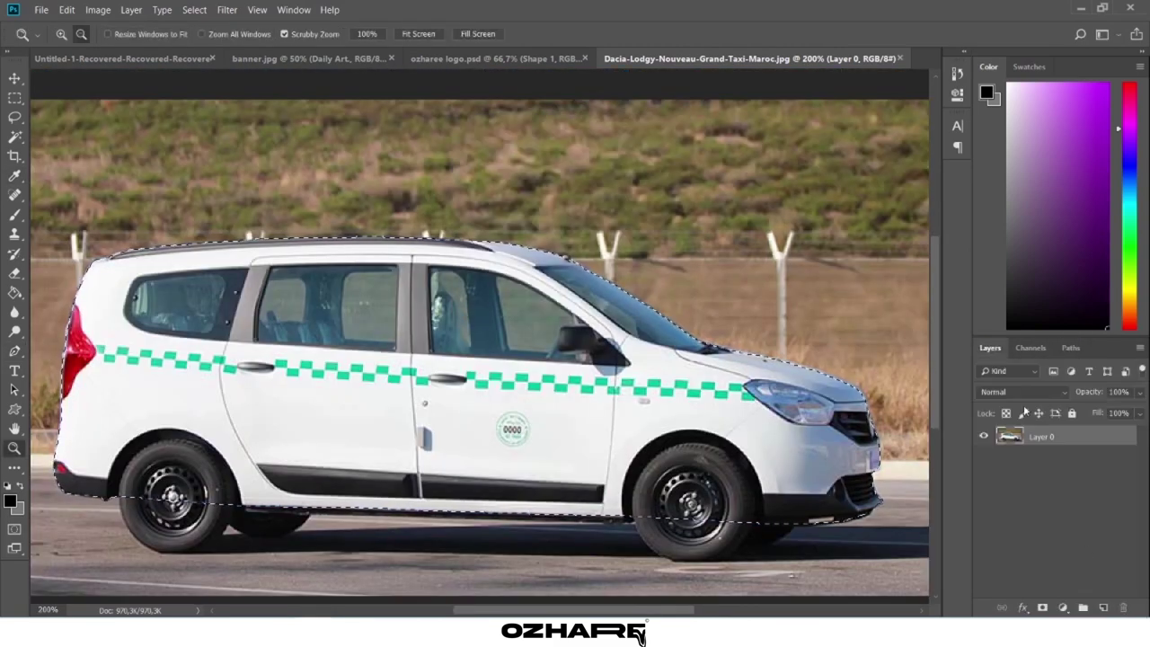
Mask out the taxi's background and drag the masked layer into Untitled-1.
{"action": "left_click", "coordinate": [1043, 607]}
{"action": "key", "text": "v"}
{"action": "mouse_move", "coordinate": [469, 393]}
{"action": "left_mouse_down"}
{"action": "mouse_move", "coordinate": [550, 382]}
{"action": "mouse_move", "coordinate": [588, 333]}
{"action": "left_mouse_up"}
Tilt the taxi slightly, flip it horizontally, nudge it lower and apply the transform.
{"action": "key", "text": "ctrl+t"}
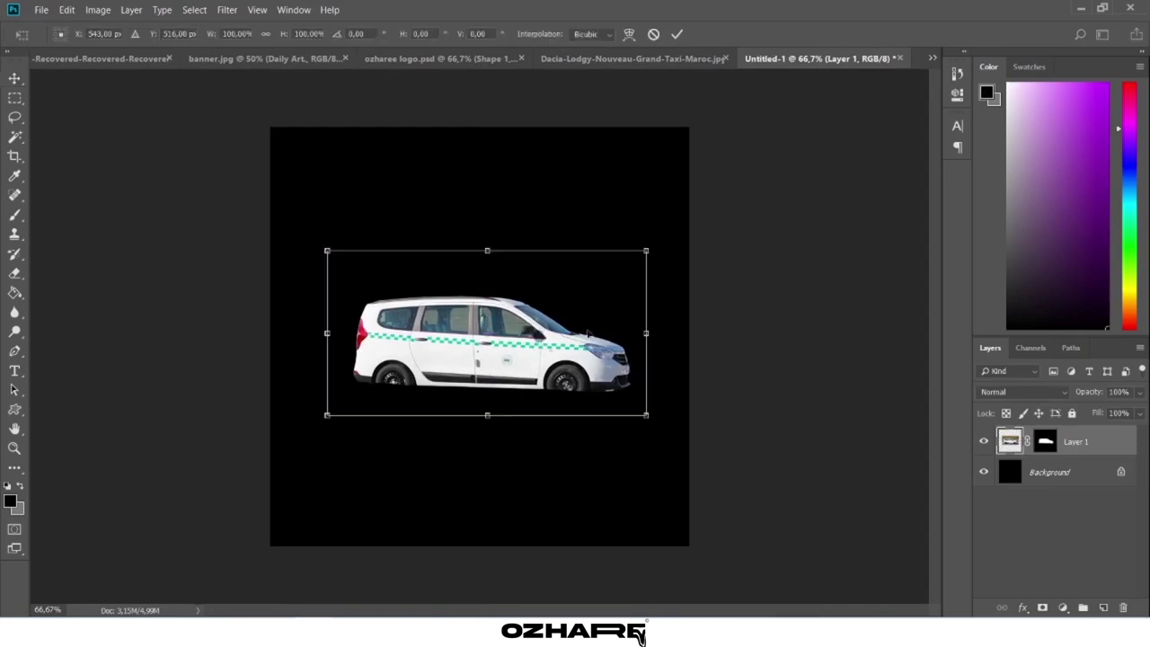
{"action": "left_click_drag", "start_coordinate": [674, 236], "coordinate": [672, 227]}
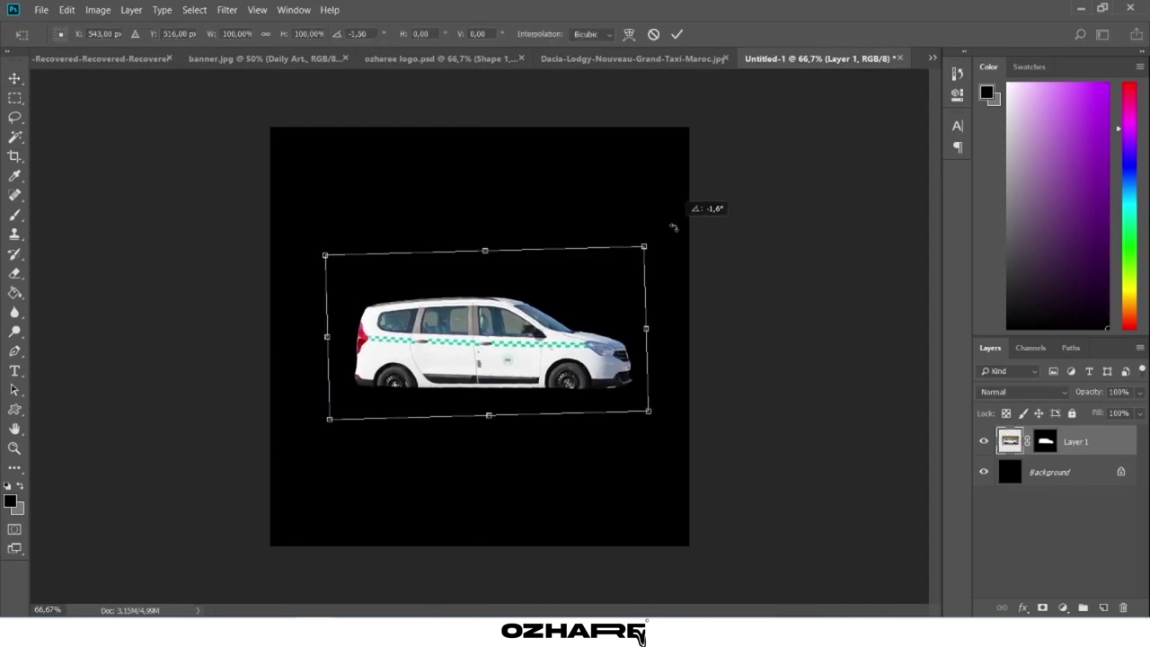
{"action": "right_click", "coordinate": [548, 323]}
{"action": "left_click", "coordinate": [573, 504]}
{"action": "left_click_drag", "start_coordinate": [550, 372], "coordinate": [547, 375]}
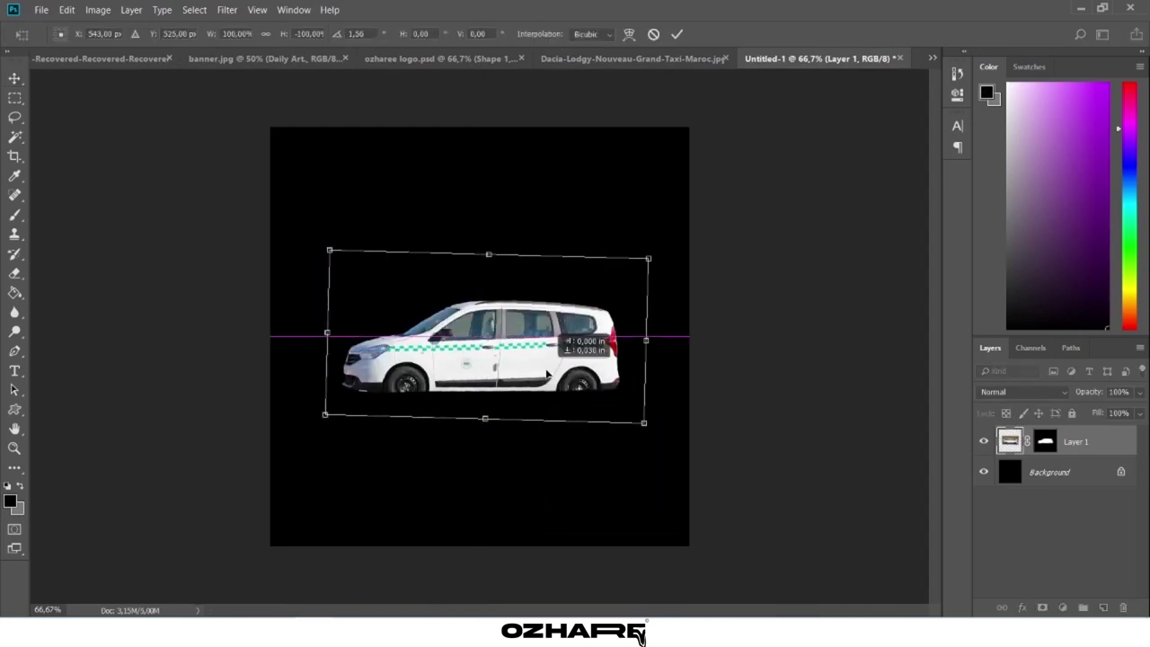
{"action": "key", "text": "Return"}
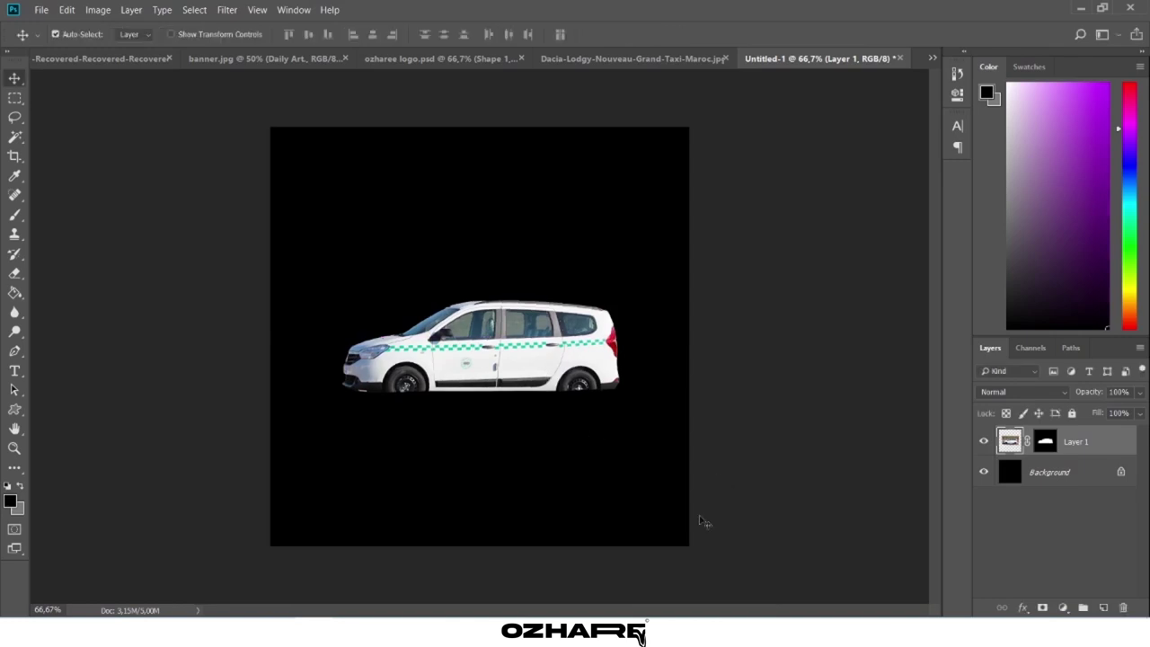
{"action": "left_click", "coordinate": [575, 59]}
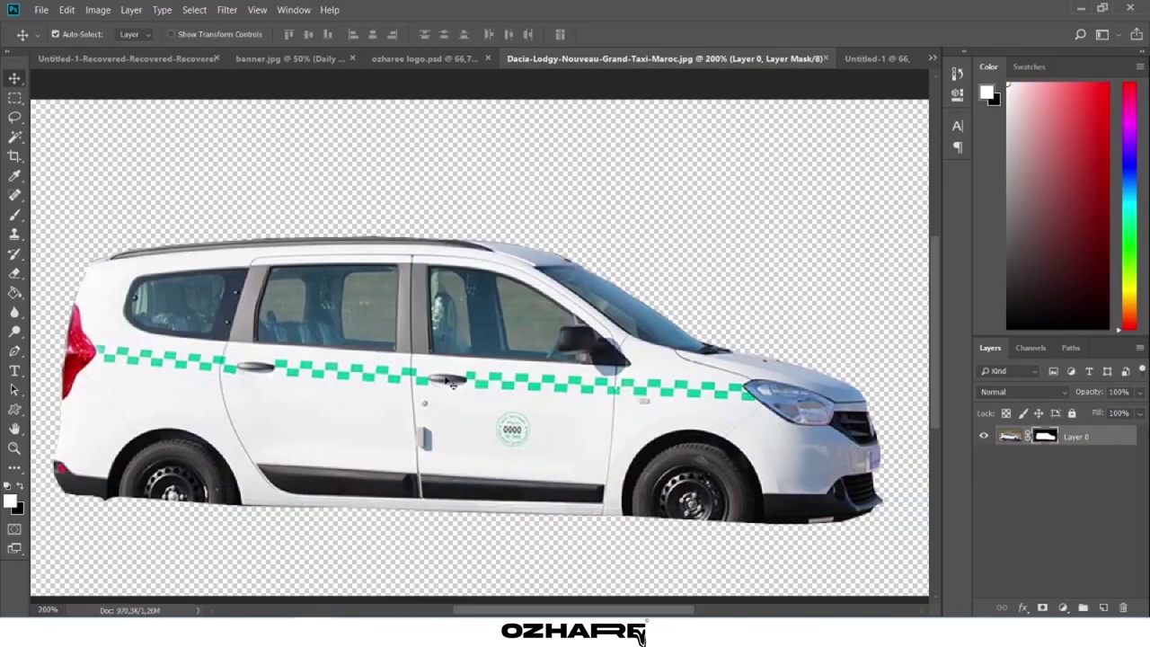
Marquee the lower rear body around the back wheel, shift it right, then deselect.
{"action": "key", "text": "m"}
{"action": "left_click_drag", "start_coordinate": [61, 404], "coordinate": [223, 459]}
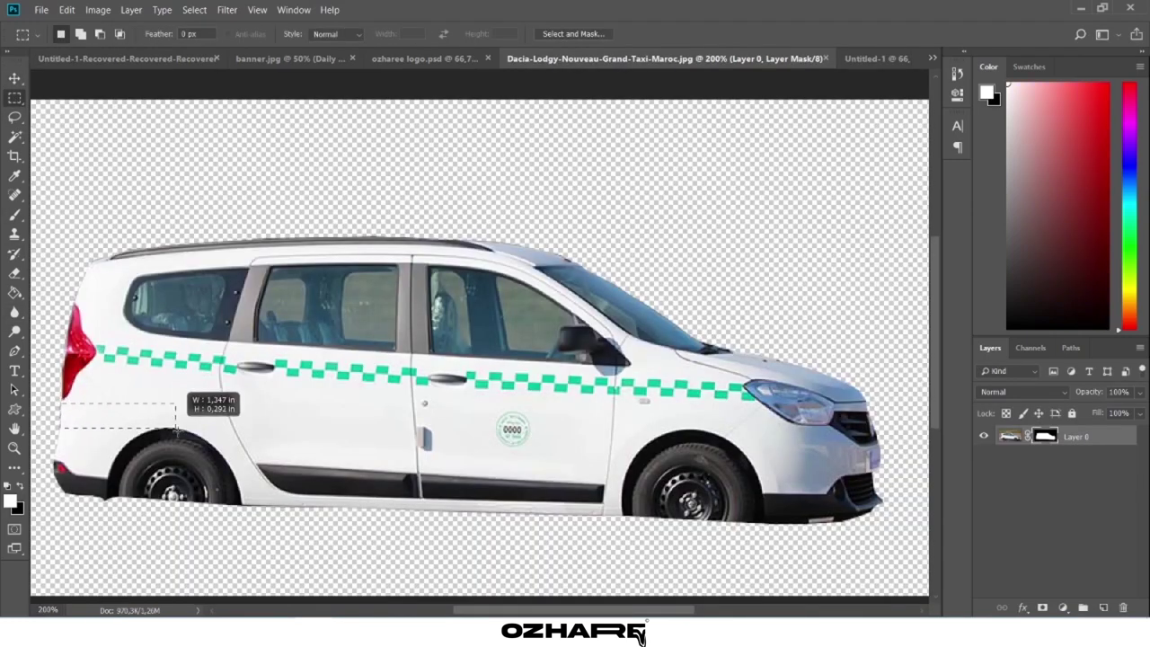
{"action": "key", "text": "v"}
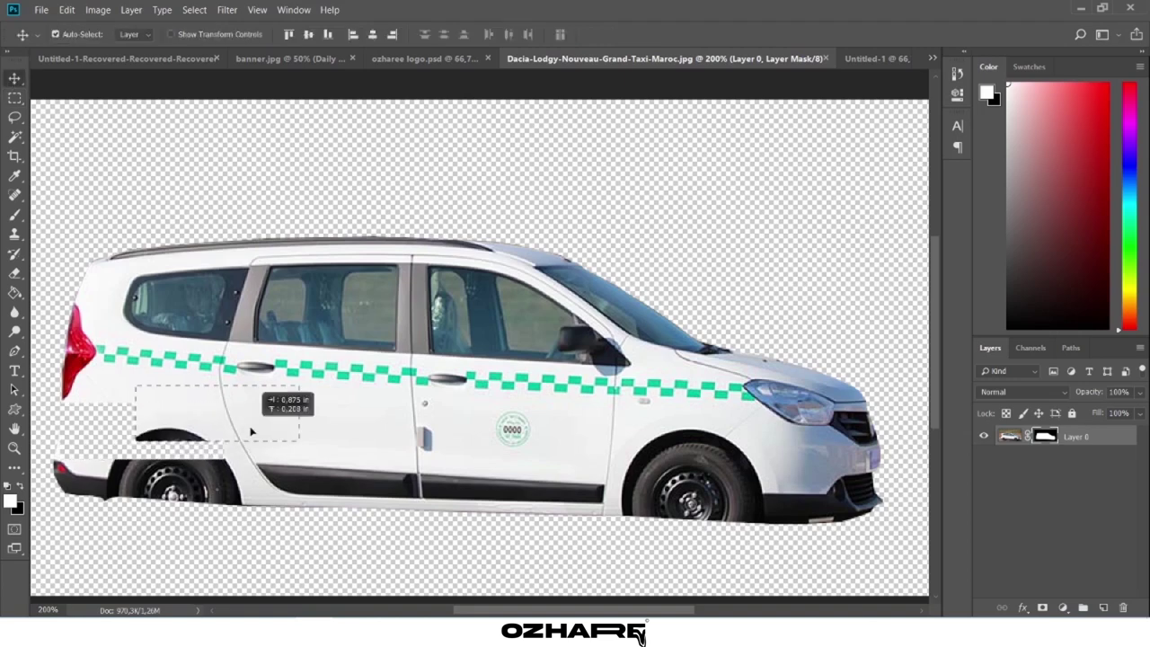
{"action": "left_click_drag", "start_coordinate": [89, 423], "coordinate": [177, 451]}
{"action": "left_click", "coordinate": [195, 10]}
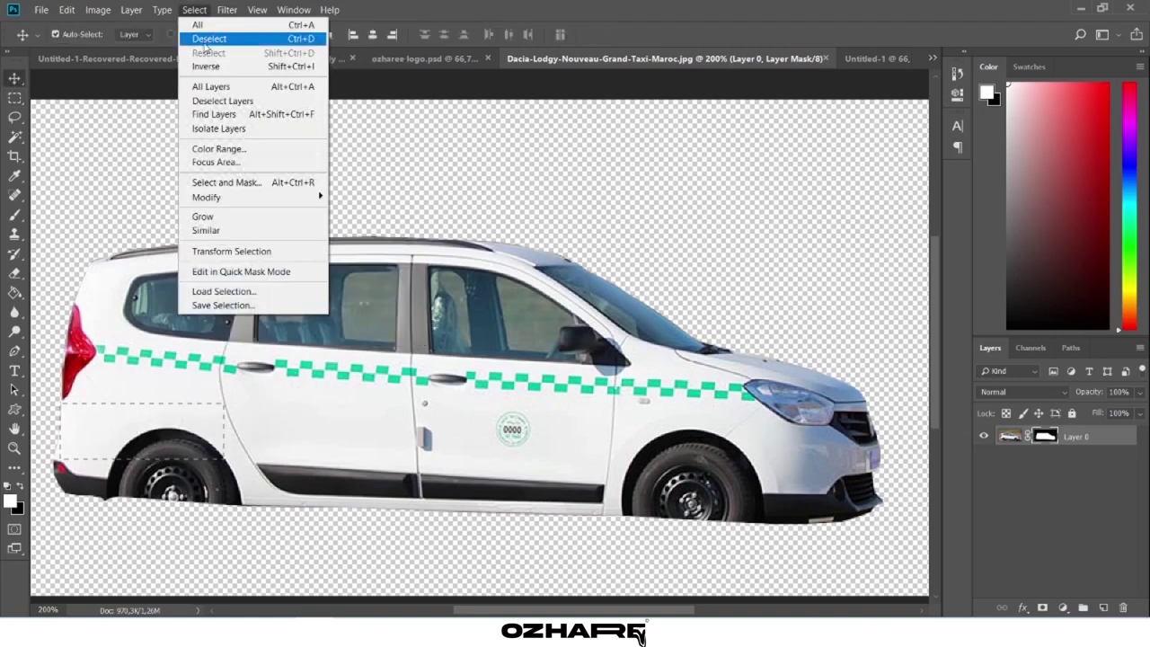
{"action": "left_click", "coordinate": [207, 36]}
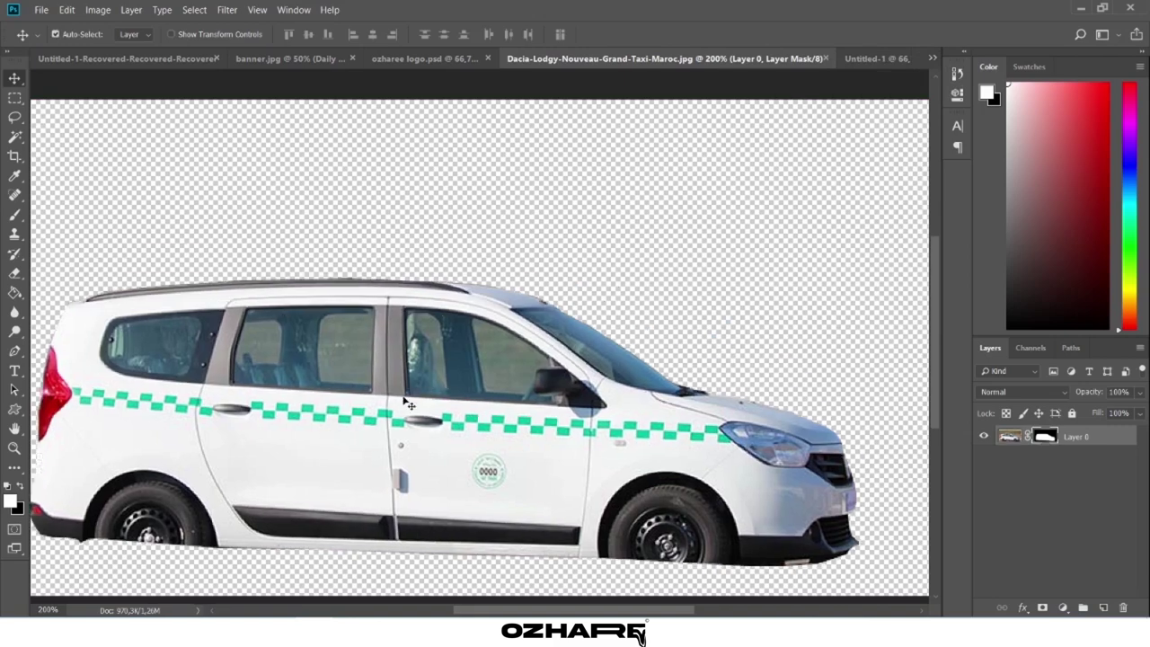
Convert the taxi layer to a Smart Object.
{"action": "left_click", "coordinate": [226, 10]}
{"action": "left_click", "coordinate": [269, 46]}
{"action": "left_click", "coordinate": [588, 249]}
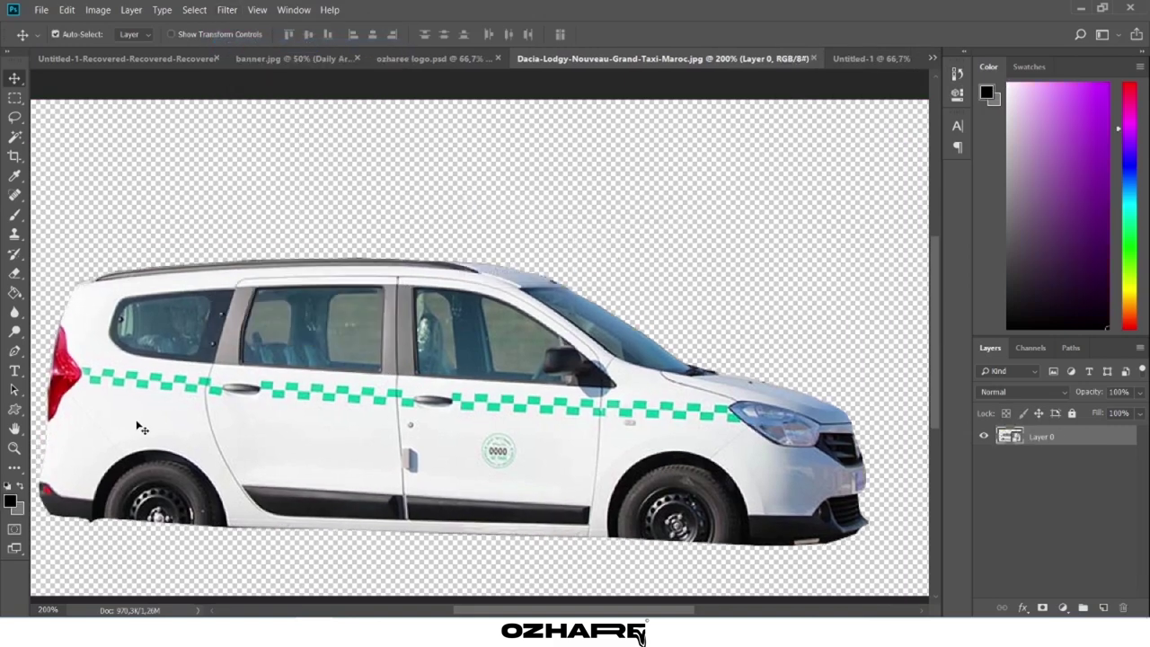
{"action": "key", "text": "e"}
Marquee the lower rear body with the back wheel and drag it into Untitled-1.
{"action": "key", "text": "m"}
{"action": "mouse_move", "coordinate": [46, 427]}
{"action": "left_mouse_down"}
{"action": "mouse_move", "coordinate": [205, 478]}
{"action": "mouse_move", "coordinate": [226, 518]}
{"action": "left_mouse_up"}
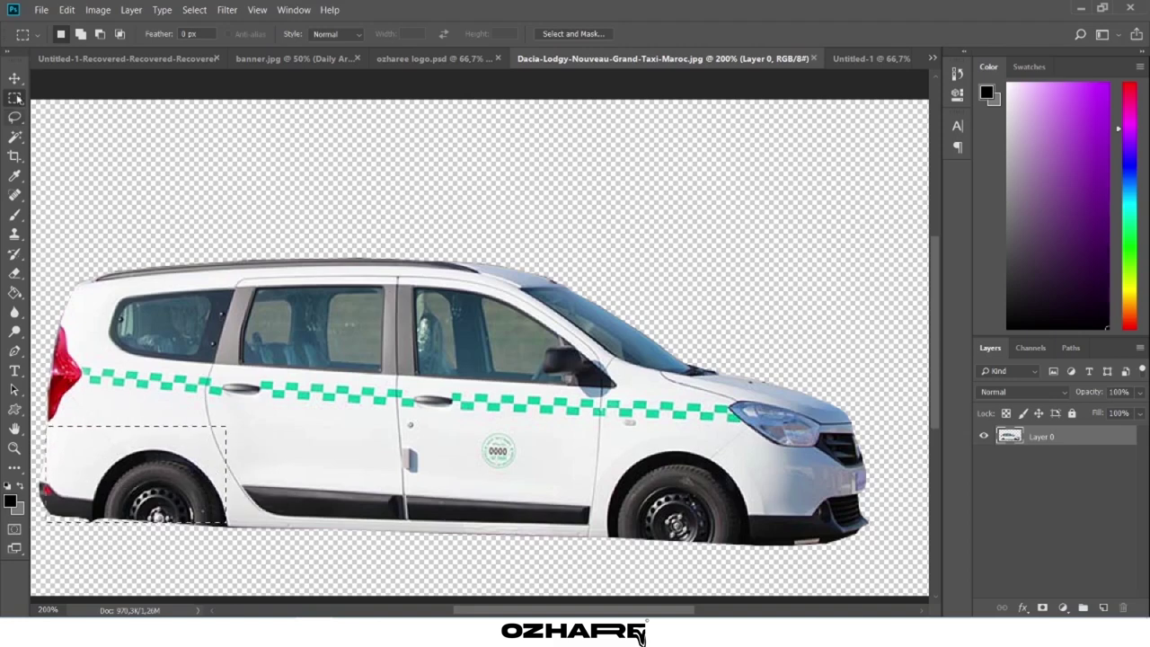
{"action": "key", "text": "v"}
{"action": "left_click_drag", "start_coordinate": [106, 438], "coordinate": [144, 439]}
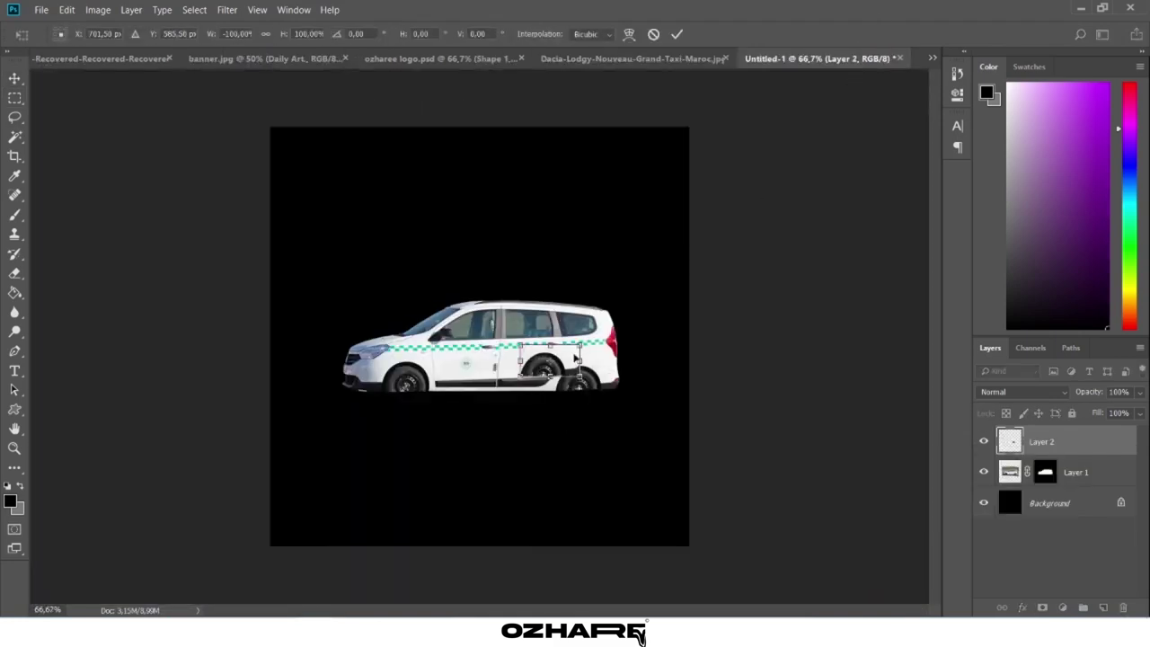
Apply the flip, zoom on the rear wheel, lower the patch's fill and move it over the car.
{"action": "key", "text": "Return"}
{"action": "left_click", "coordinate": [14, 448]}
{"action": "left_click_drag", "start_coordinate": [537, 375], "coordinate": [629, 375]}
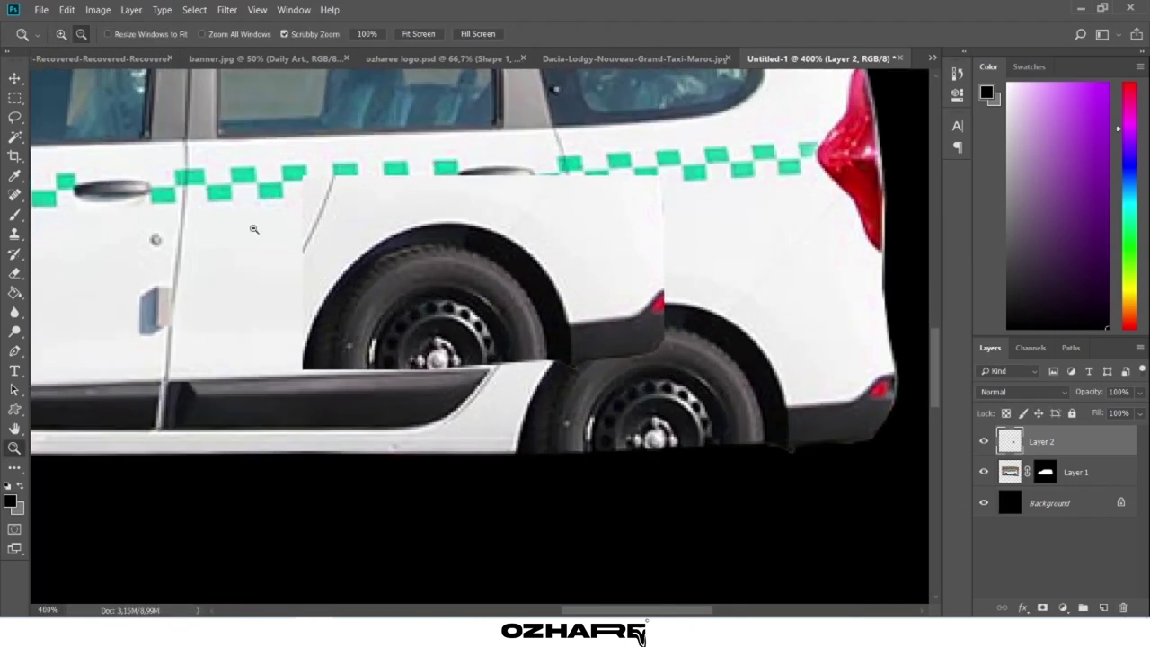
{"action": "key", "text": "v"}
{"action": "left_click_drag", "start_coordinate": [1141, 413], "coordinate": [1111, 433]}
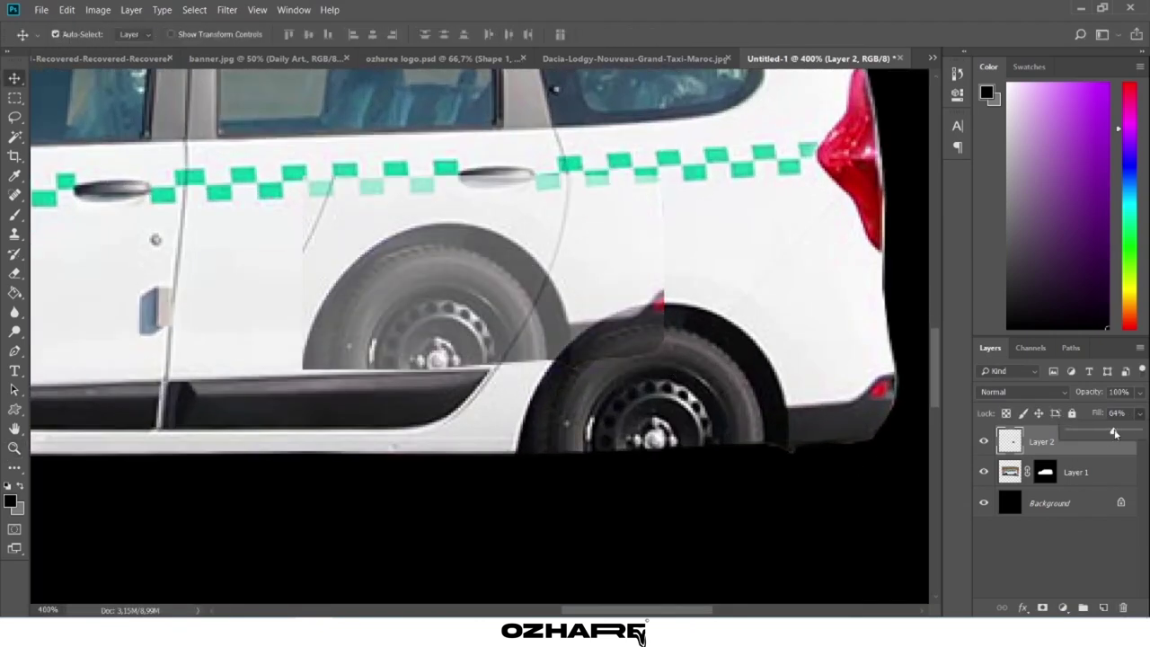
{"action": "left_click_drag", "start_coordinate": [565, 277], "coordinate": [703, 343]}
Free-transform the patch, stretching it leftward over the rear door and wheel area, and commit.
{"action": "key", "text": "ctrl+t"}
{"action": "left_click_drag", "start_coordinate": [444, 341], "coordinate": [51, 341]}
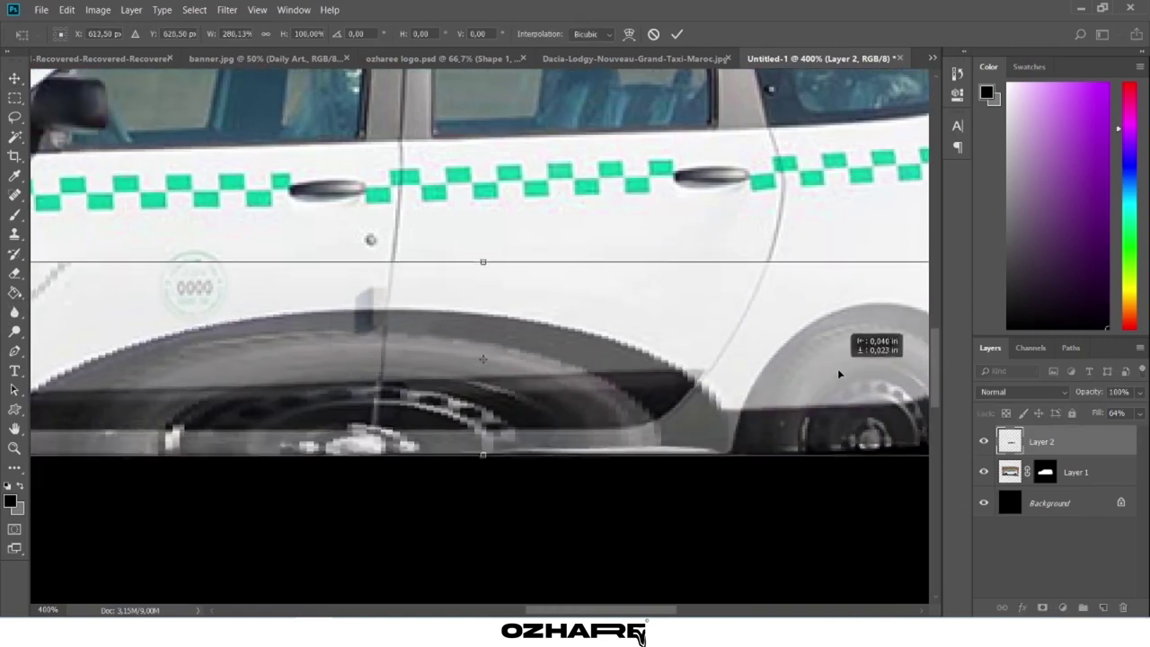
{"action": "mouse_move", "coordinate": [846, 372]}
{"action": "left_mouse_down"}
{"action": "mouse_move", "coordinate": [572, 368]}
{"action": "mouse_move", "coordinate": [699, 369]}
{"action": "left_mouse_up"}
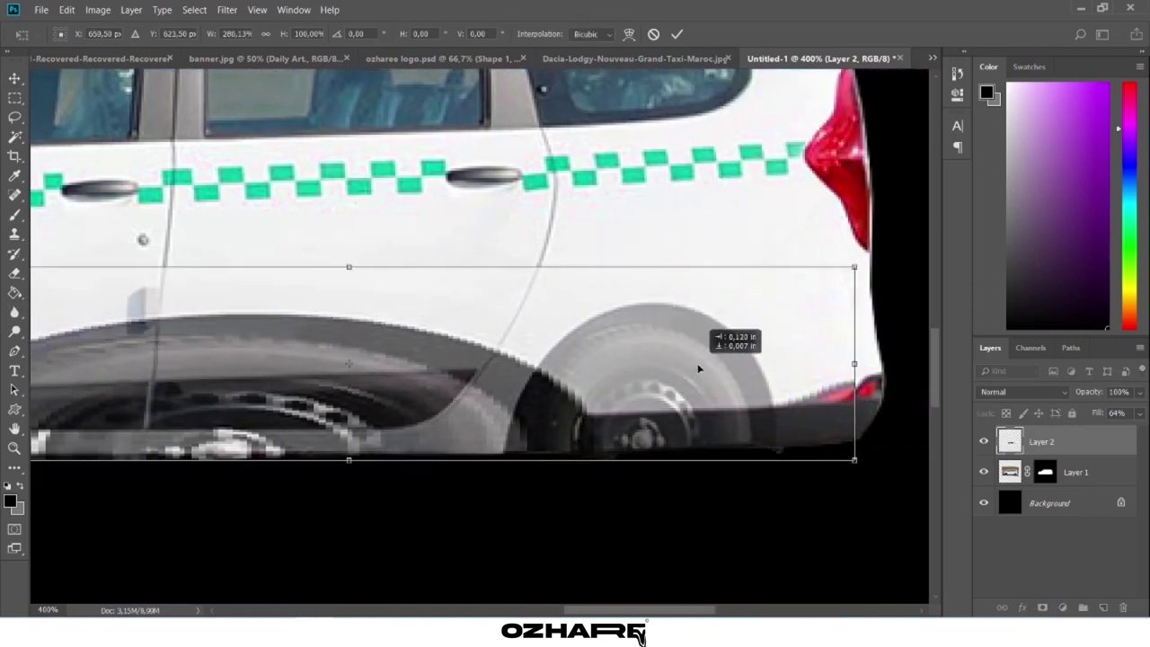
{"action": "left_click_drag", "start_coordinate": [262, 355], "coordinate": [539, 359]}
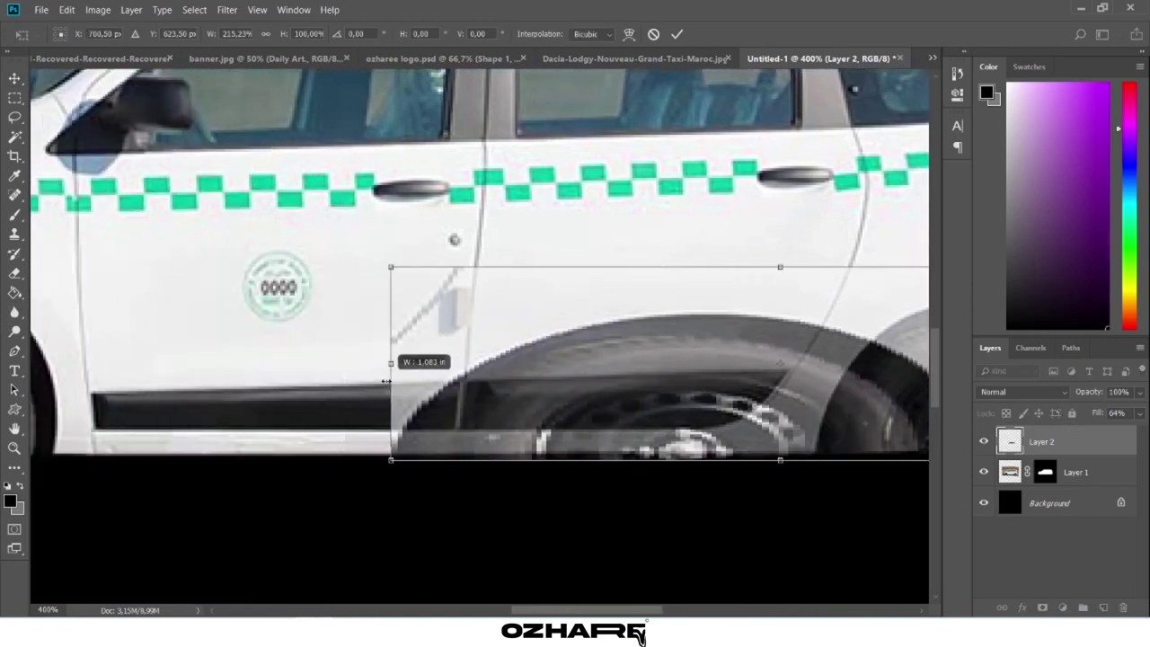
{"action": "left_click_drag", "start_coordinate": [390, 363], "coordinate": [723, 363]}
{"action": "left_click_drag", "start_coordinate": [633, 393], "coordinate": [310, 393]}
{"action": "left_click_drag", "start_coordinate": [404, 359], "coordinate": [249, 360]}
{"action": "key", "text": "Return"}
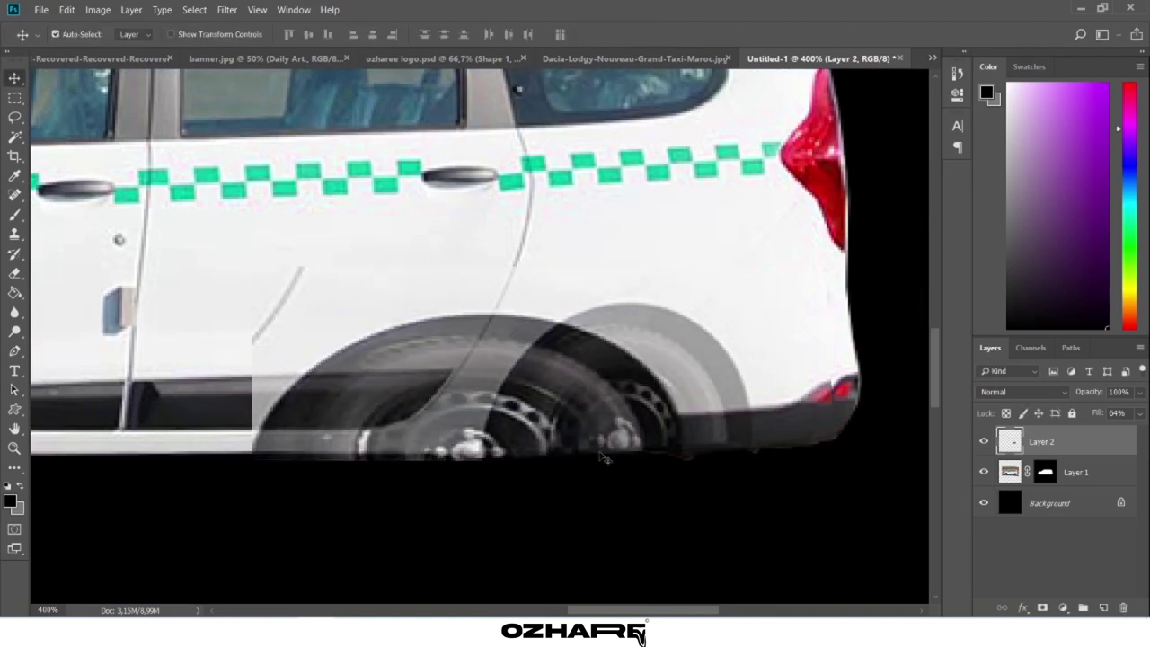
Erase the ghost wheel and wheel arch from the Layer 2 patch.
{"action": "key", "text": "e"}
{"action": "left_click", "coordinate": [14, 78]}
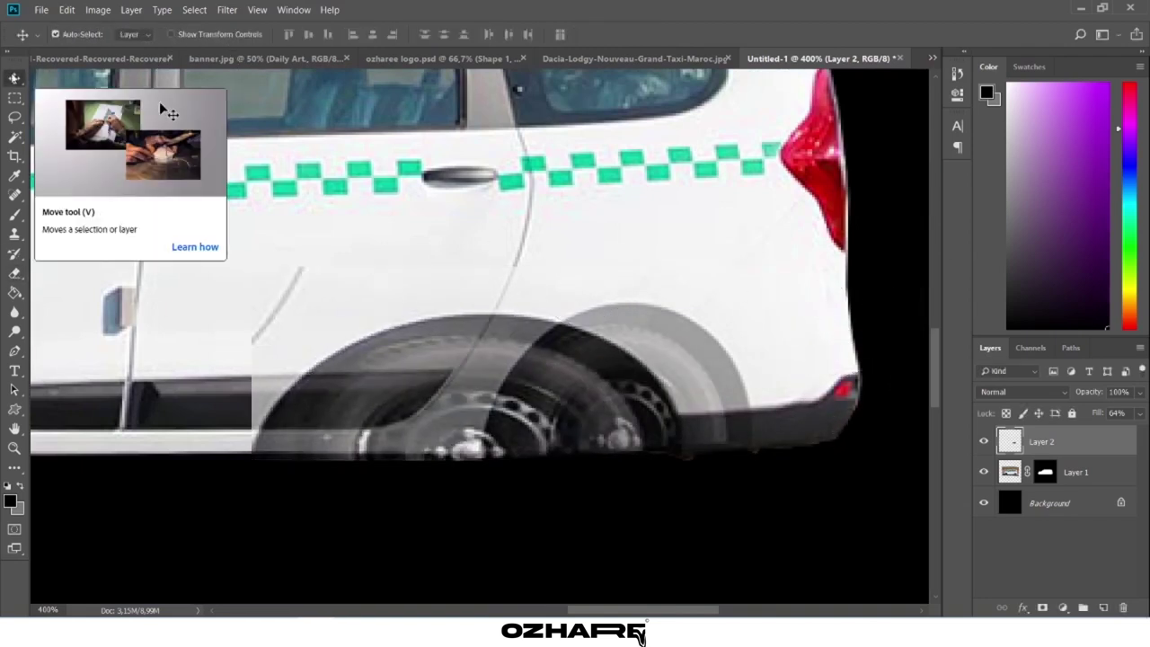
{"action": "key", "text": "e"}
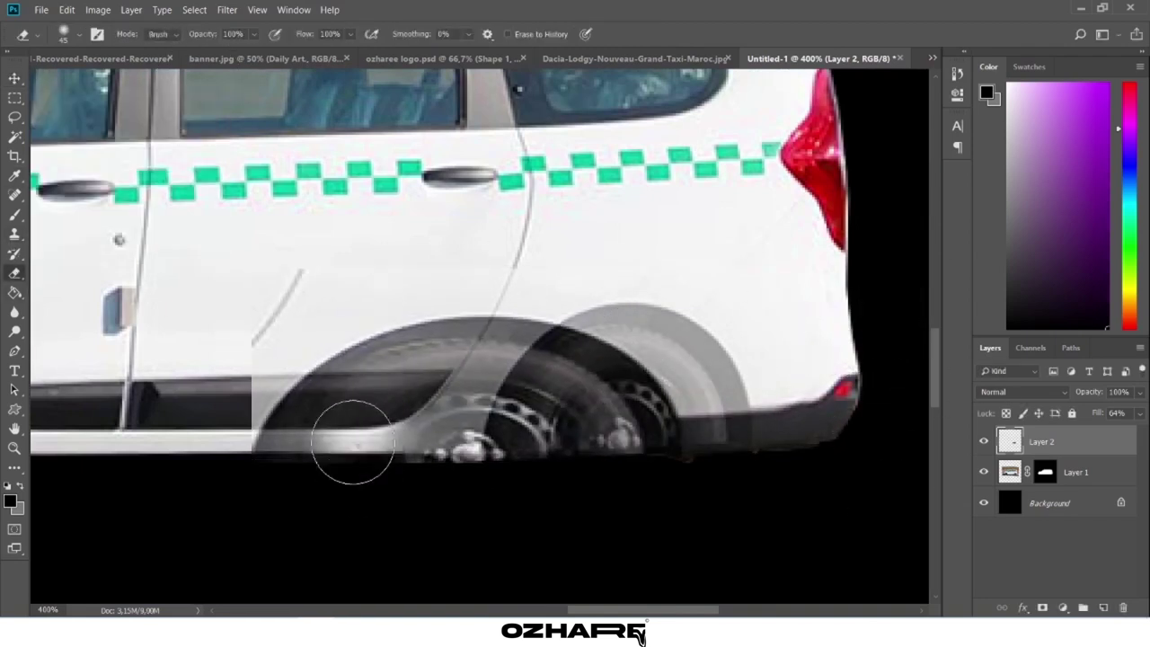
{"action": "mouse_move", "coordinate": [352, 441]}
{"action": "left_mouse_down"}
{"action": "mouse_move", "coordinate": [464, 402]}
{"action": "mouse_move", "coordinate": [378, 482]}
{"action": "left_mouse_up"}
{"action": "mouse_move", "coordinate": [549, 405]}
{"action": "left_mouse_down"}
{"action": "mouse_move", "coordinate": [652, 441]}
{"action": "mouse_move", "coordinate": [530, 322]}
{"action": "mouse_move", "coordinate": [585, 367]}
{"action": "mouse_move", "coordinate": [596, 342]}
{"action": "mouse_move", "coordinate": [587, 282]}
{"action": "left_mouse_up"}
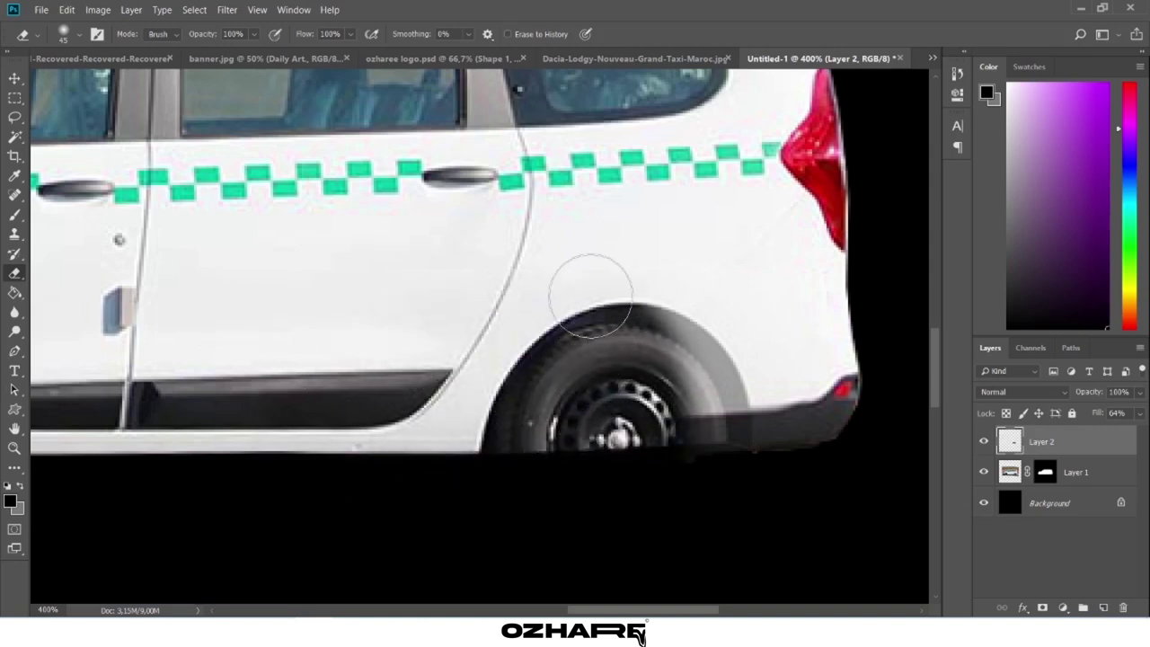
Raise the patch layer's fill to 100% and erase its edge above the wheel arch.
{"action": "left_click", "coordinate": [1139, 413]}
{"action": "left_click_drag", "start_coordinate": [1121, 432], "coordinate": [1143, 432]}
{"action": "right_click", "coordinate": [811, 334]}
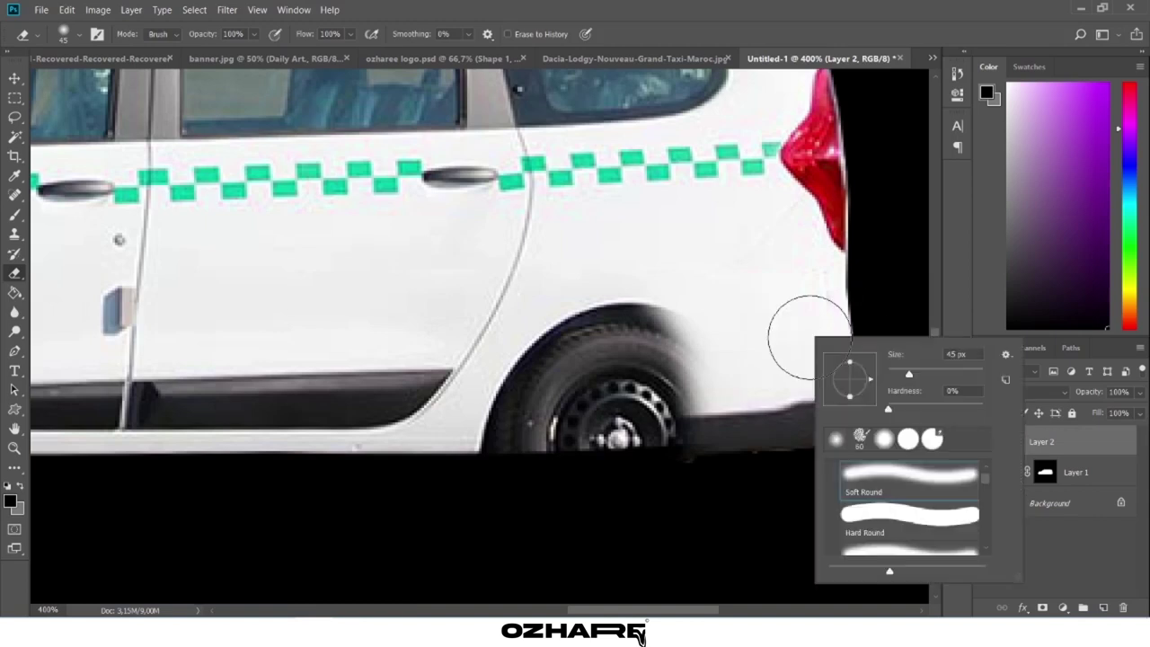
{"action": "key", "text": "Return"}
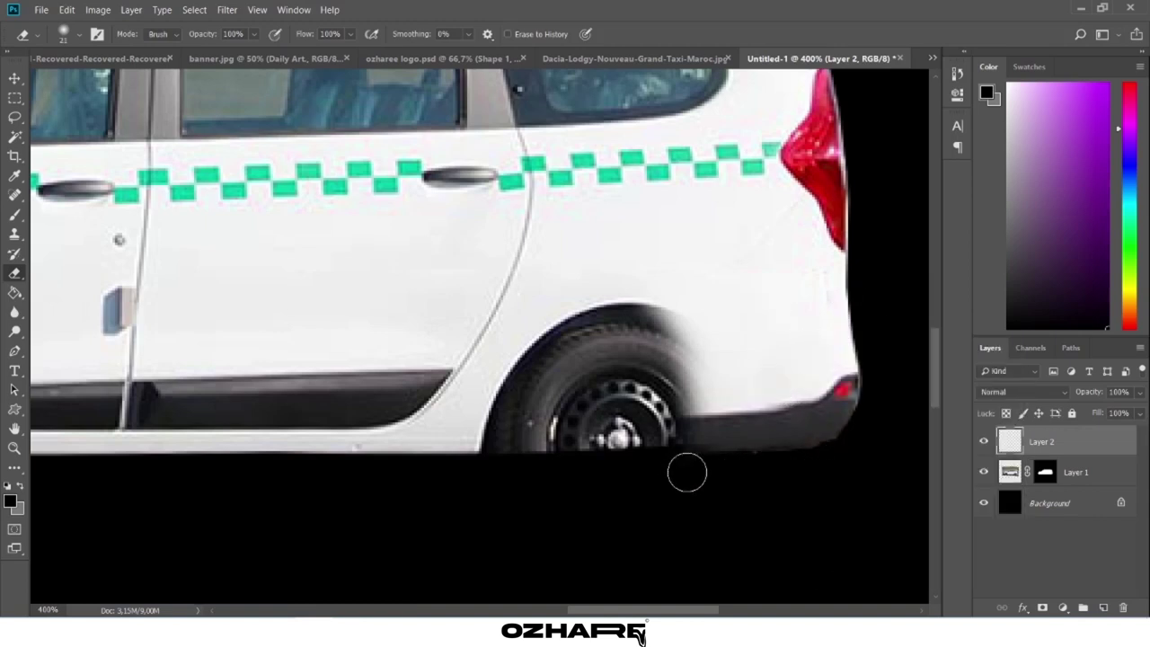
{"action": "left_click_drag", "start_coordinate": [649, 294], "coordinate": [526, 231]}
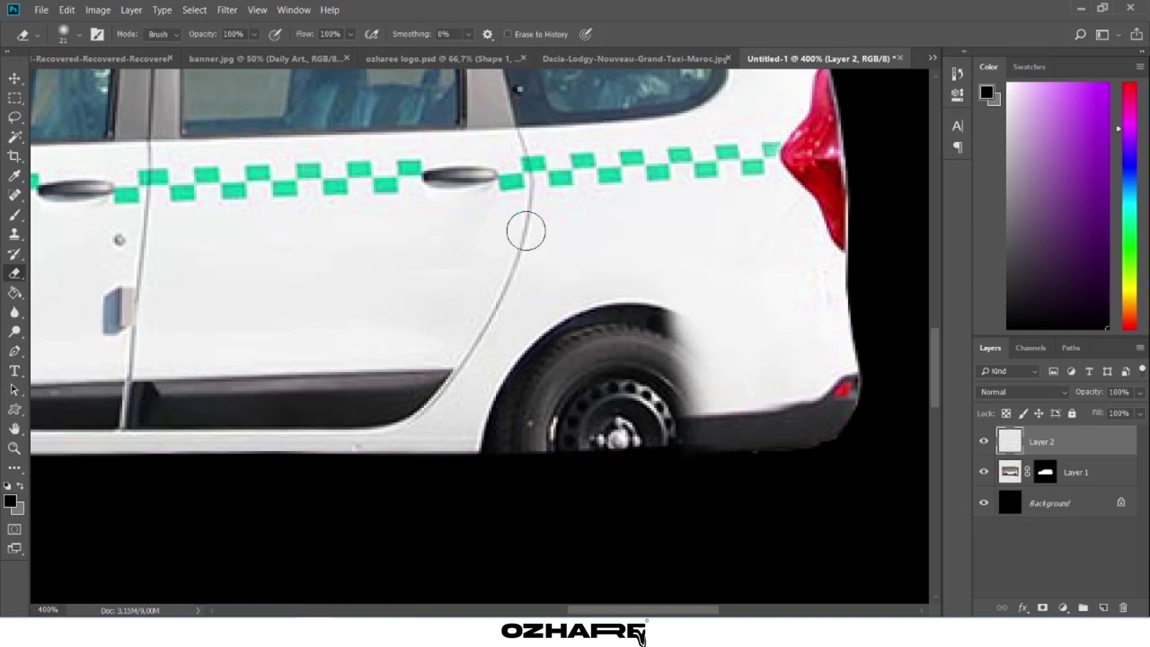
Move a copy of the patch over the wheel, stretch it wider to the right, and nudge it up.
{"action": "key", "text": "v"}
{"action": "left_click_drag", "start_coordinate": [740, 398], "coordinate": [634, 406]}
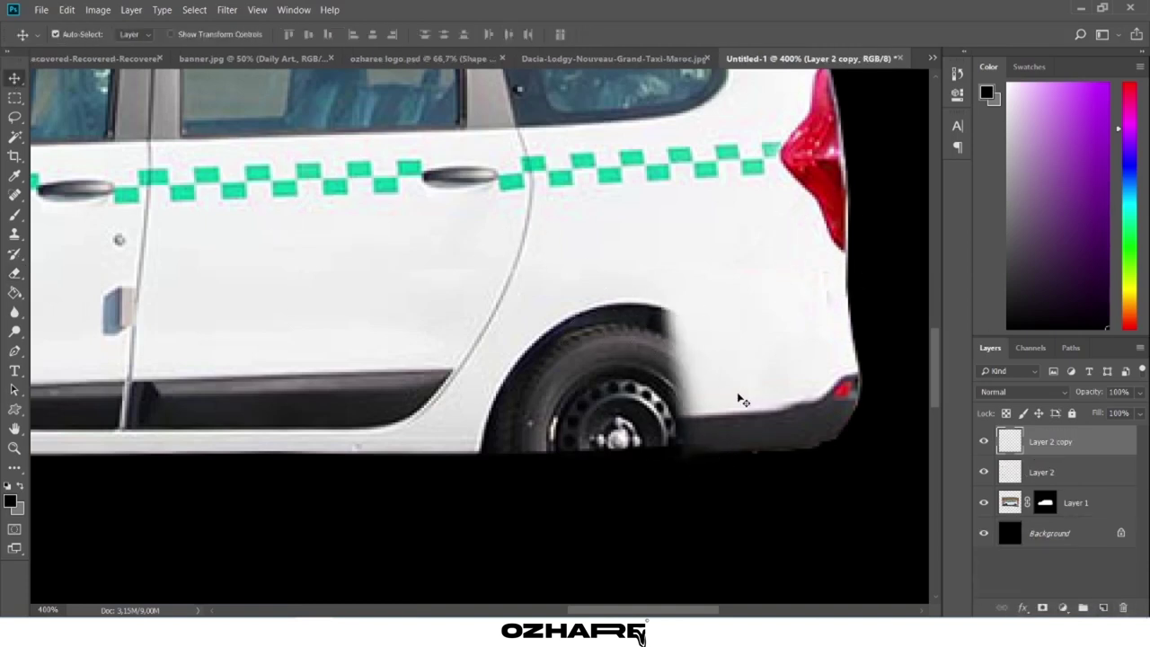
{"action": "left_click", "coordinate": [1075, 502]}
{"action": "key", "text": "e"}
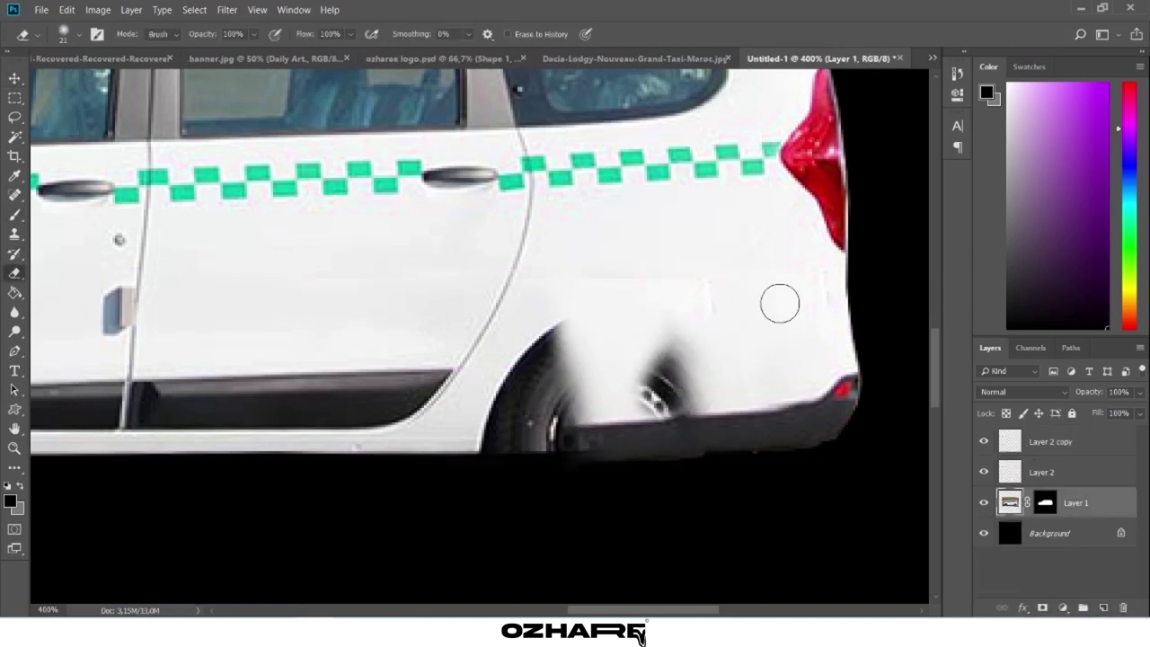
{"action": "key", "text": "alt+bracketright"}
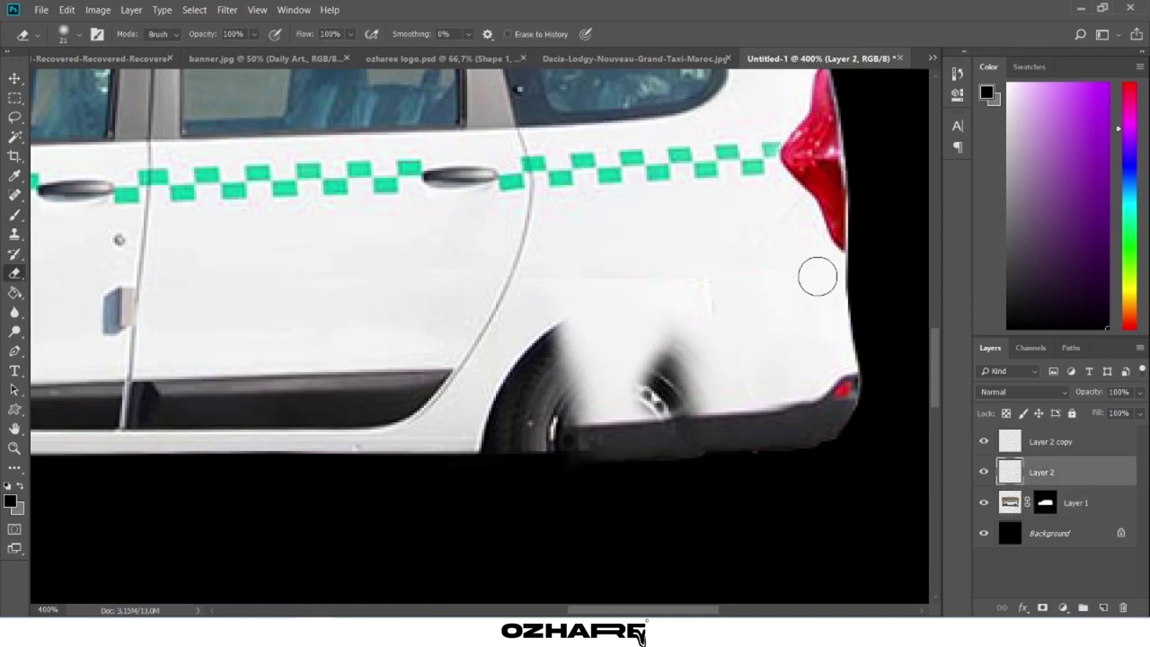
{"action": "left_click", "coordinate": [1052, 440]}
{"action": "key", "text": "v"}
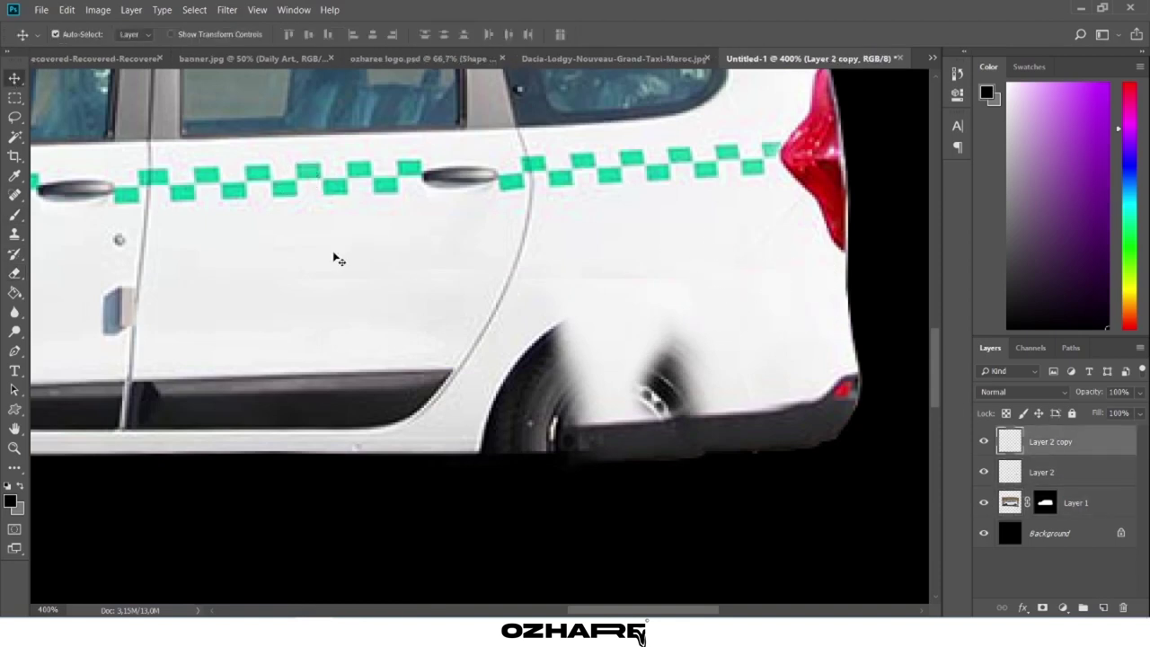
{"action": "key", "text": "ctrl+t"}
{"action": "left_click_drag", "start_coordinate": [716, 376], "coordinate": [785, 375]}
{"action": "key", "text": "Up"}
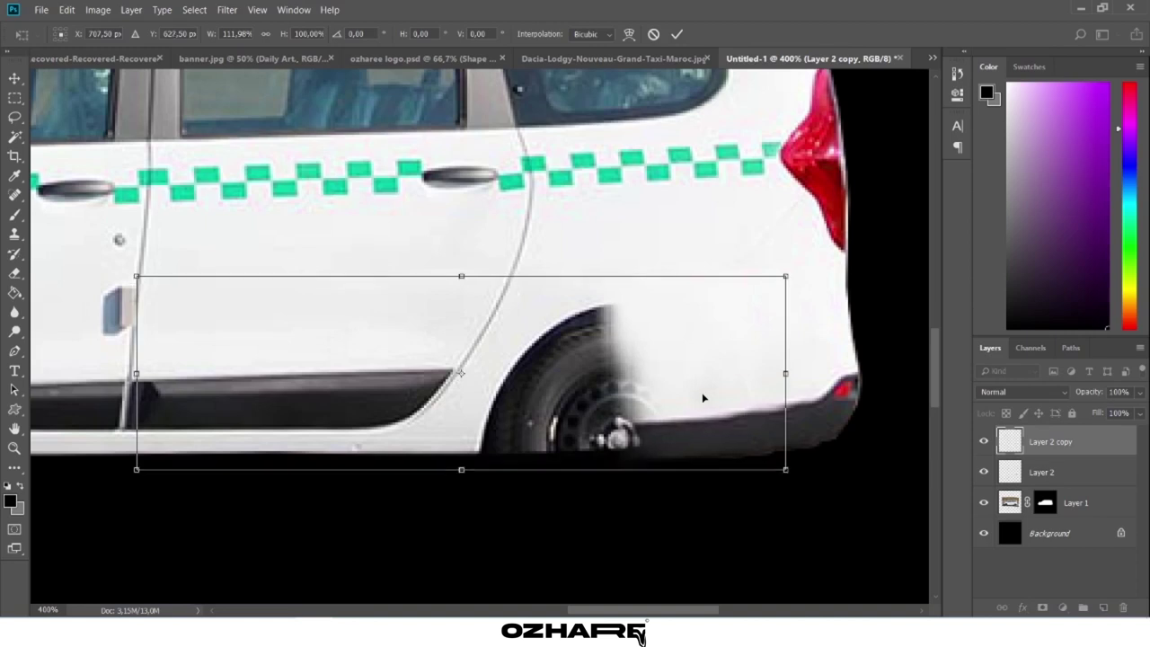
{"action": "key", "text": "Return"}
Undo an extra patch copy and erase the dark area near the rear bumper.
{"action": "key", "text": "ctrl+j"}
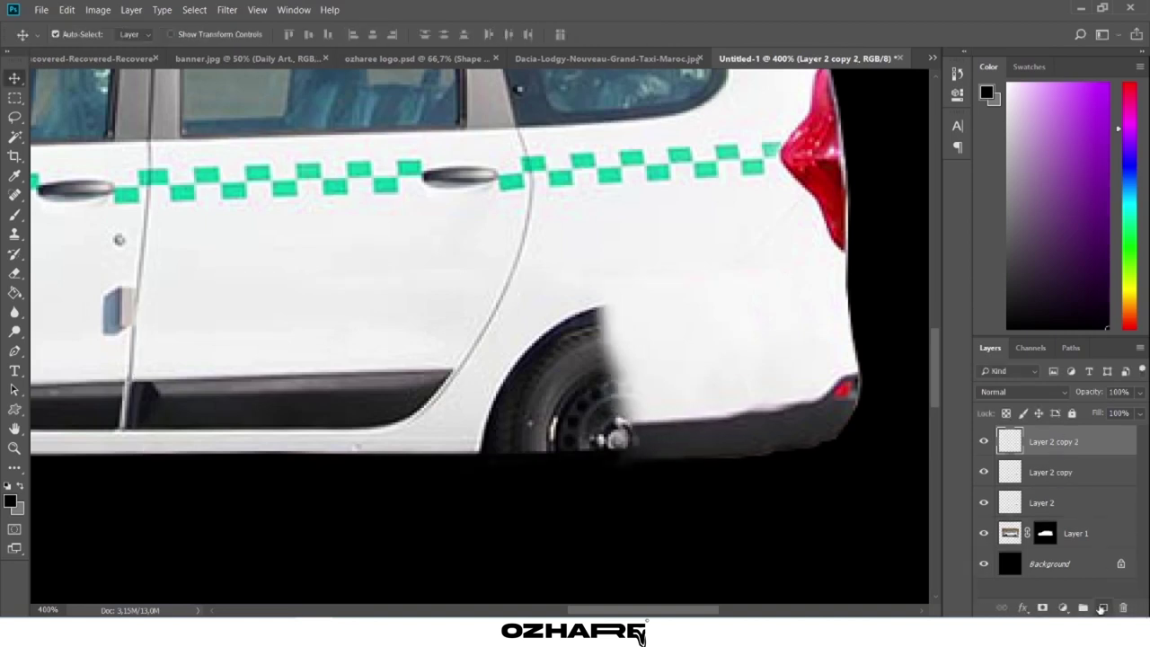
{"action": "left_click_drag", "start_coordinate": [704, 398], "coordinate": [570, 398]}
{"action": "key", "text": "ctrl+z"}
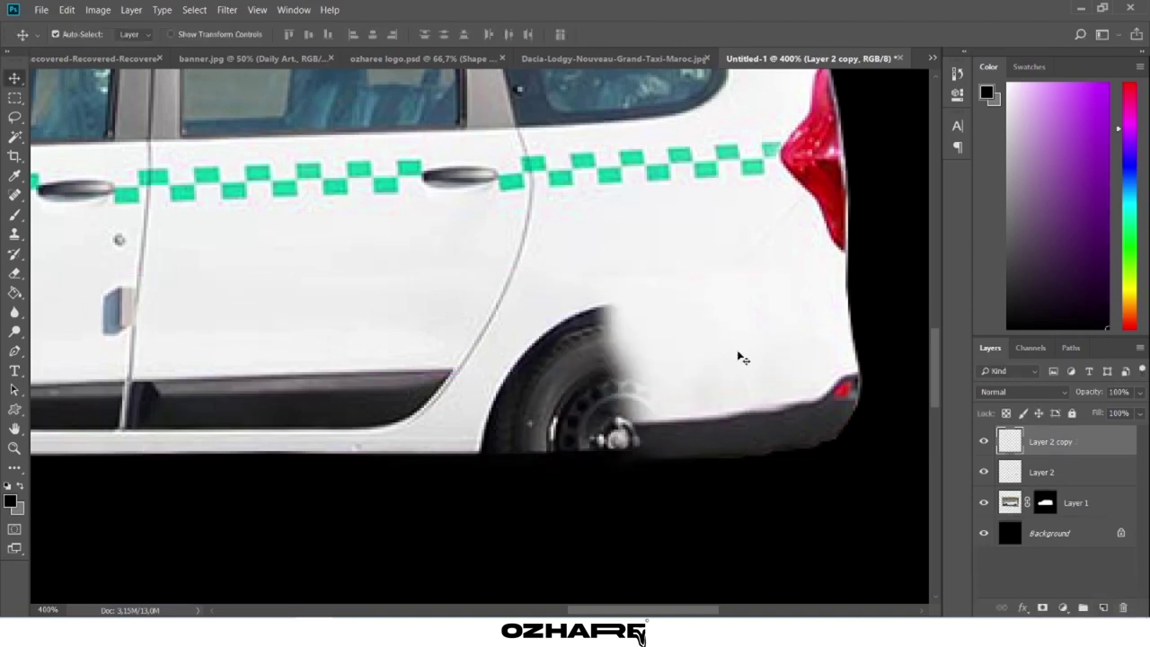
{"action": "key", "text": "ctrl+z"}
{"action": "left_click", "coordinate": [14, 273]}
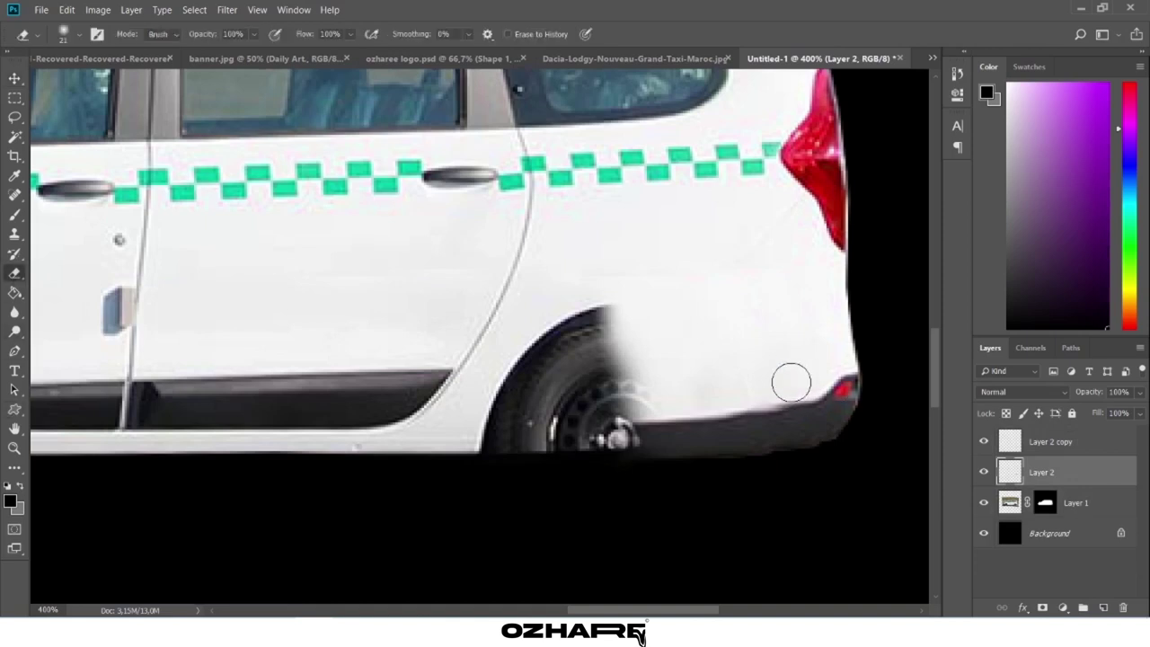
{"action": "left_click", "coordinate": [746, 391]}
{"action": "left_click", "coordinate": [983, 441]}
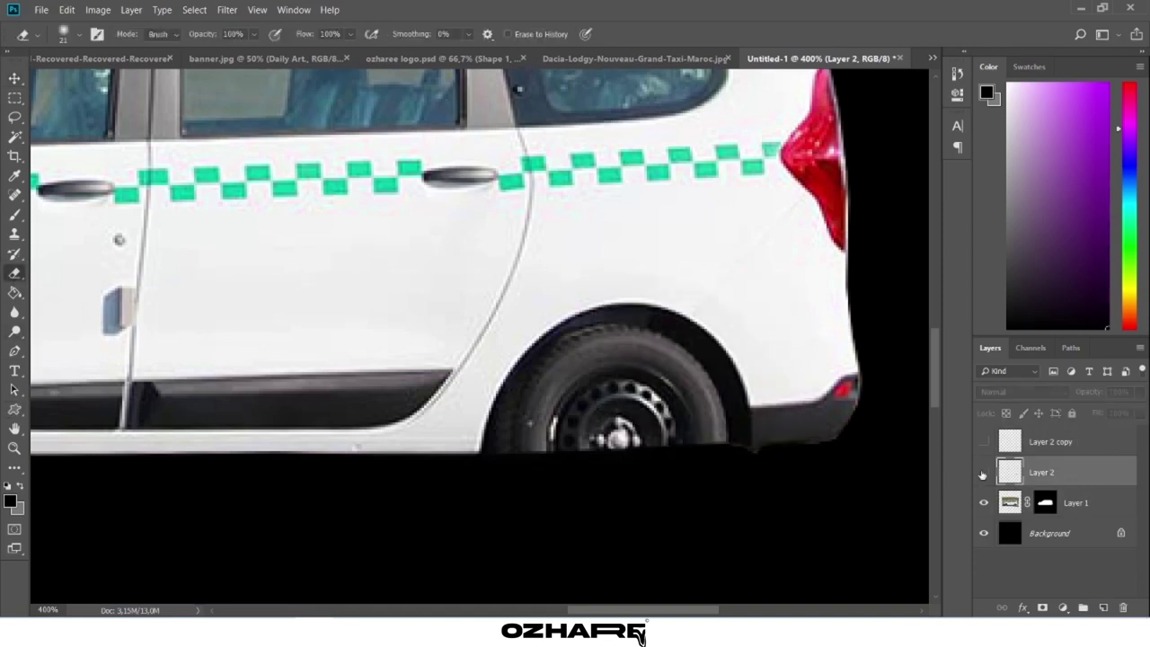
{"action": "key", "text": "v"}
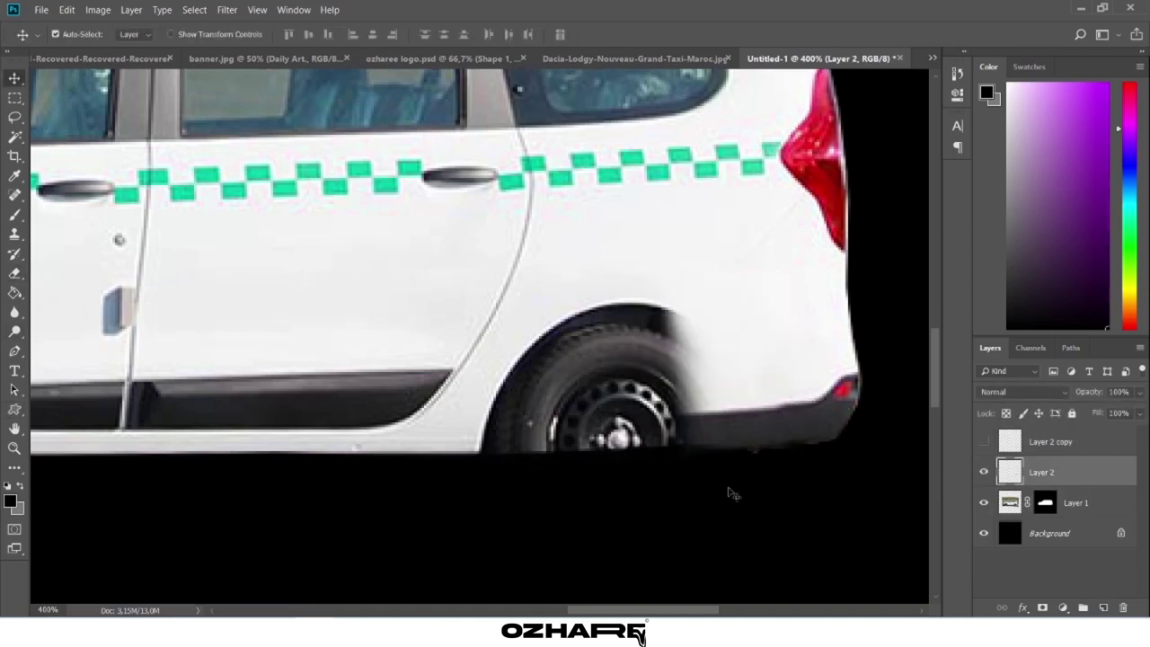
{"action": "left_click", "coordinate": [982, 441]}
{"action": "key", "text": "e"}
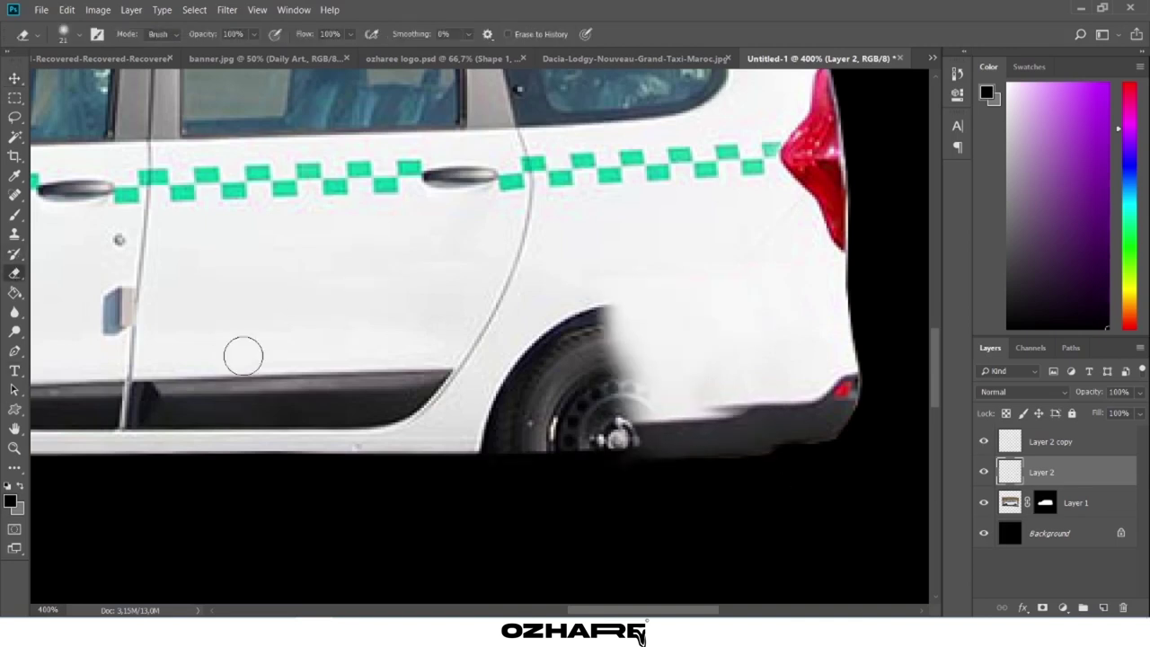
{"action": "mouse_move", "coordinate": [730, 355]}
{"action": "left_mouse_down"}
{"action": "mouse_move", "coordinate": [726, 405]}
{"action": "mouse_move", "coordinate": [703, 426]}
{"action": "left_mouse_up"}
Delete Layer 2, move the patch over the rear wheel, and place a duplicate over the wheel.
{"action": "key", "text": "v"}
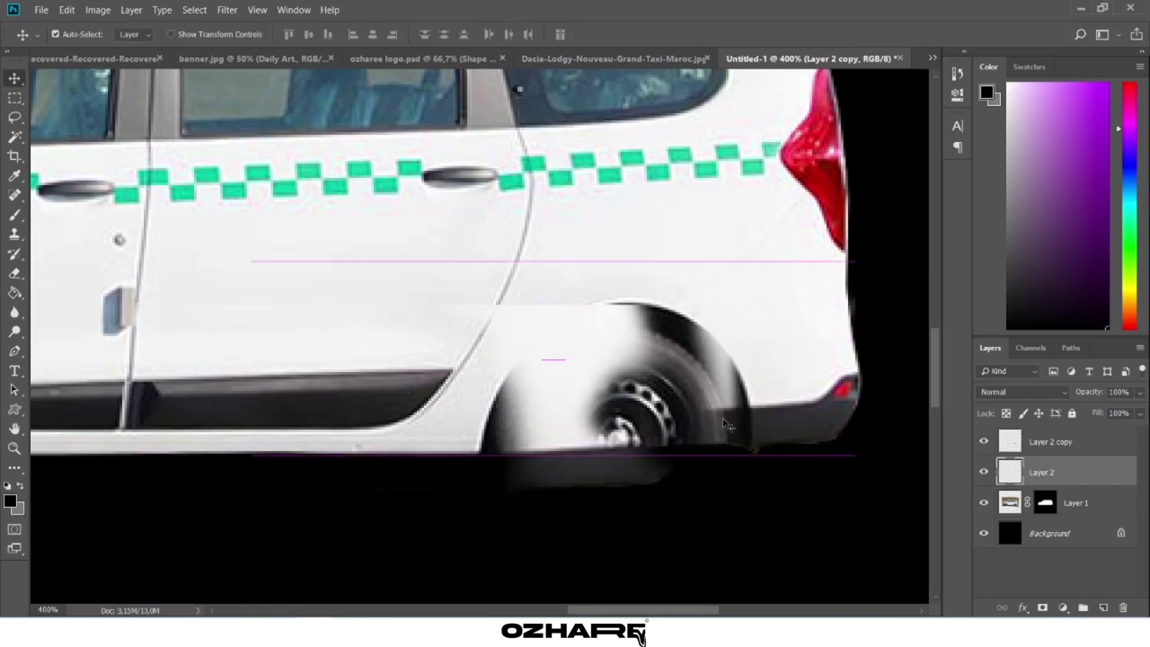
{"action": "key", "text": "Delete"}
{"action": "left_click_drag", "start_coordinate": [635, 348], "coordinate": [713, 363]}
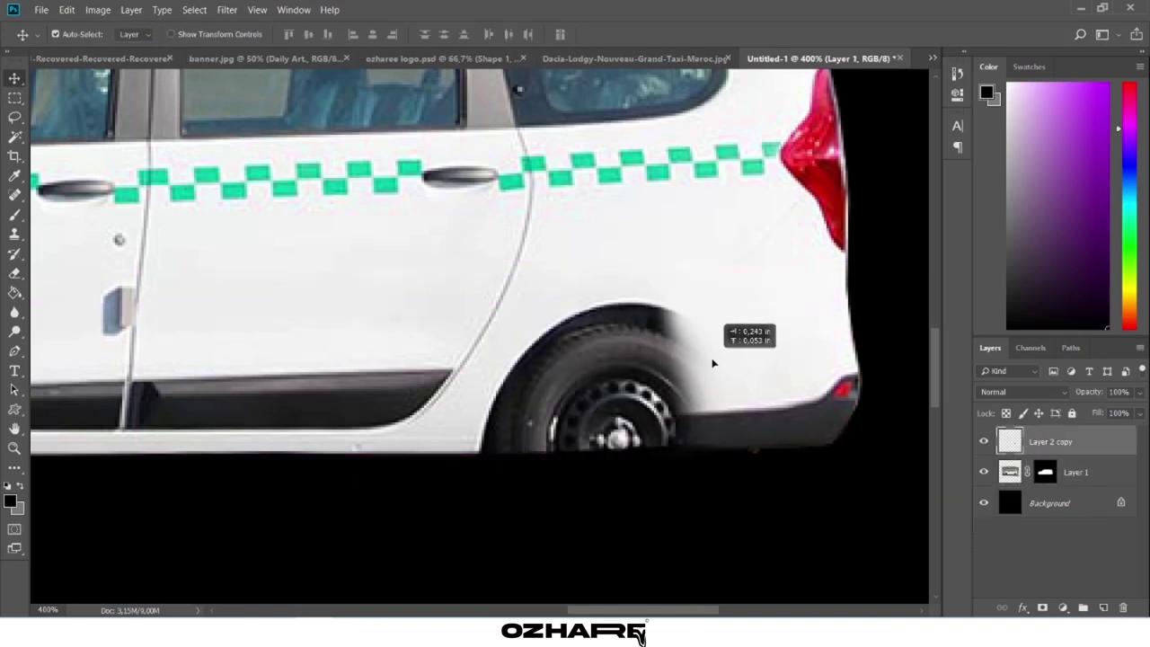
{"action": "left_click", "coordinate": [14, 273]}
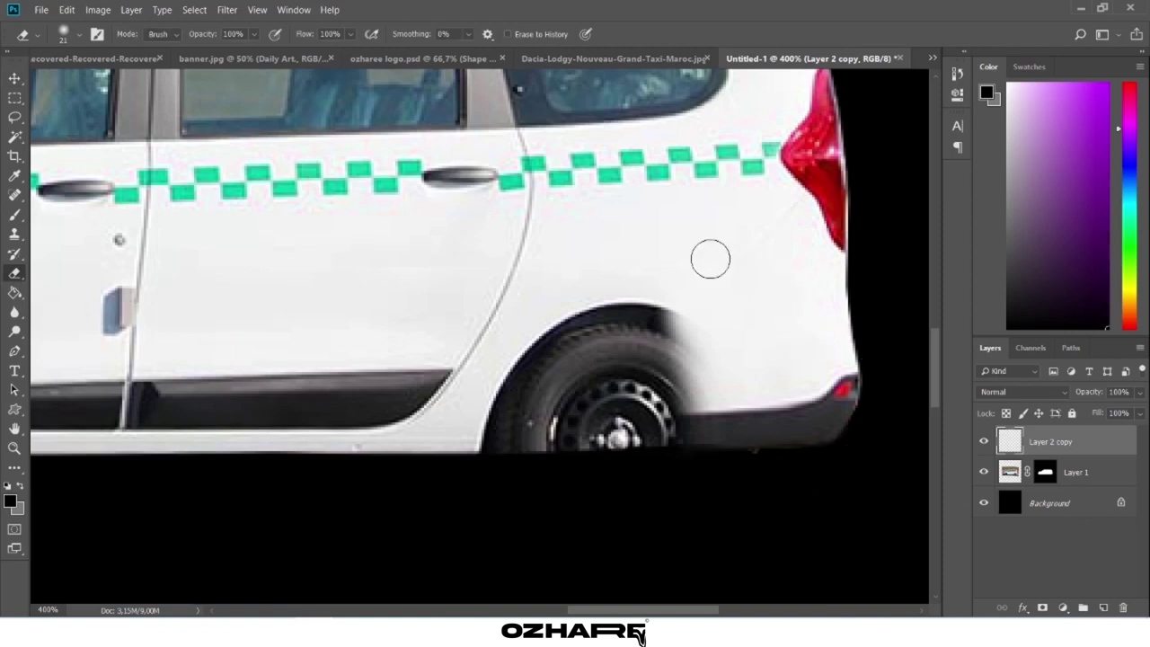
{"action": "key", "text": "v"}
{"action": "key", "text": "ctrl+j"}
{"action": "left_click_drag", "start_coordinate": [692, 380], "coordinate": [679, 420]}
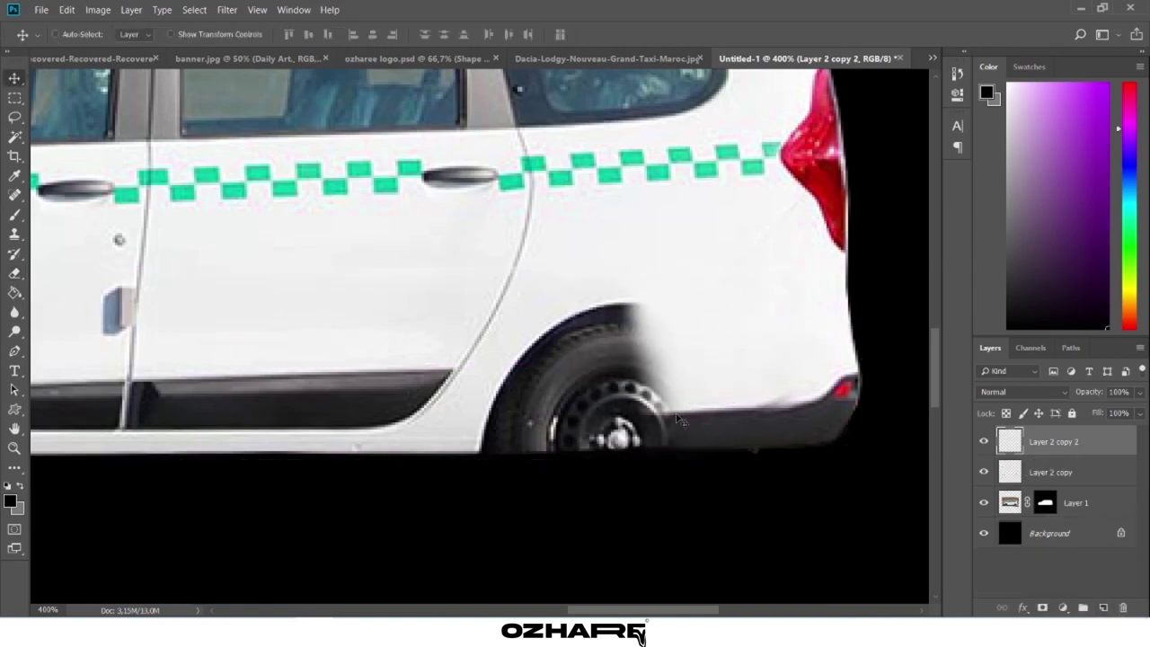
Make the patch copy slightly shorter with Free Transform and erase along its edge.
{"action": "key", "text": "ctrl+t"}
{"action": "left_click_drag", "start_coordinate": [487, 263], "coordinate": [488, 280]}
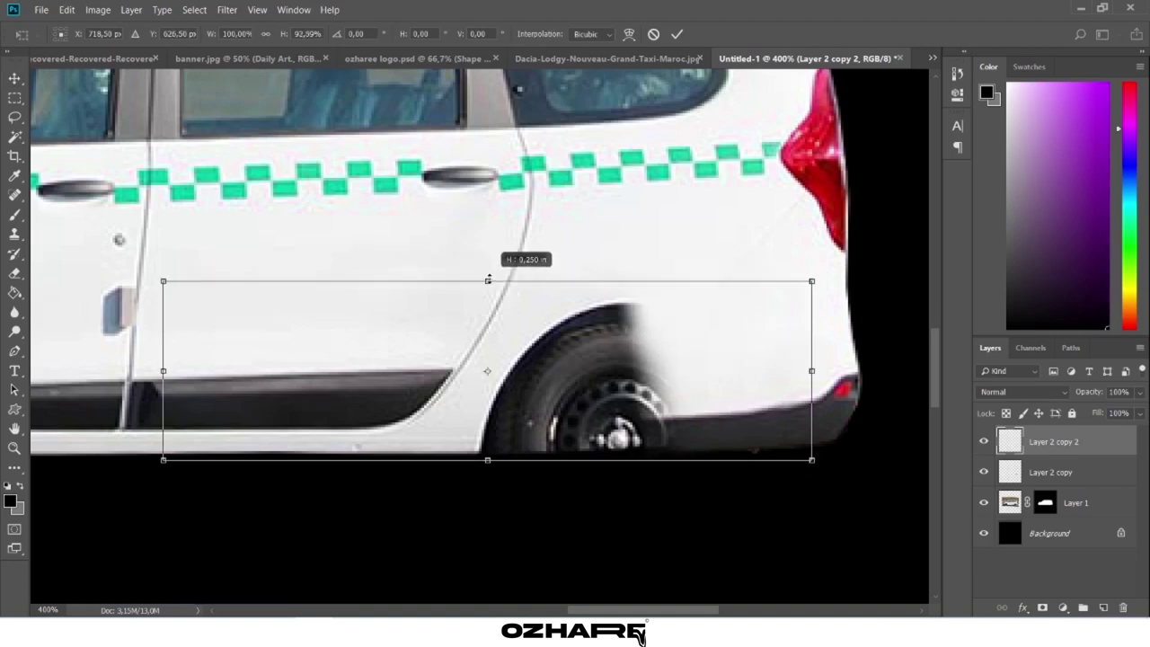
{"action": "key", "text": "Return"}
{"action": "key", "text": "e"}
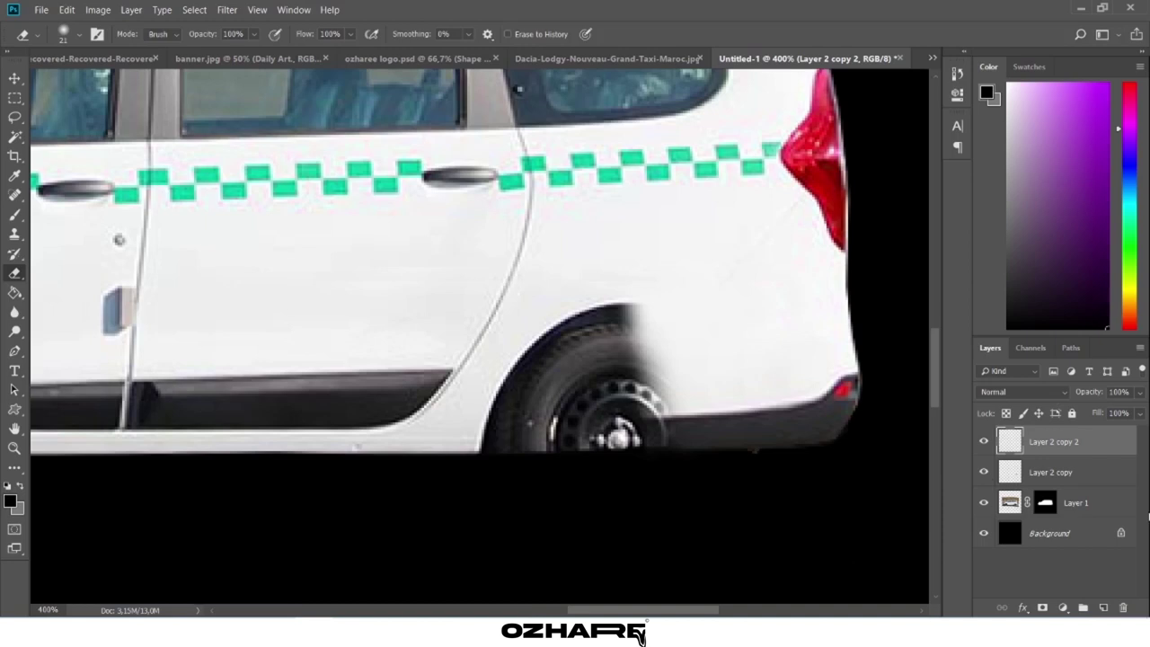
{"action": "left_click_drag", "start_coordinate": [1073, 454], "coordinate": [1103, 607]}
Duplicate the white patch and nudge the copies onto the wheel arch and bumper edge.
{"action": "left_click", "coordinate": [14, 79]}
{"action": "key", "text": "shift+Left"}
{"action": "key", "text": "shift+Left"}
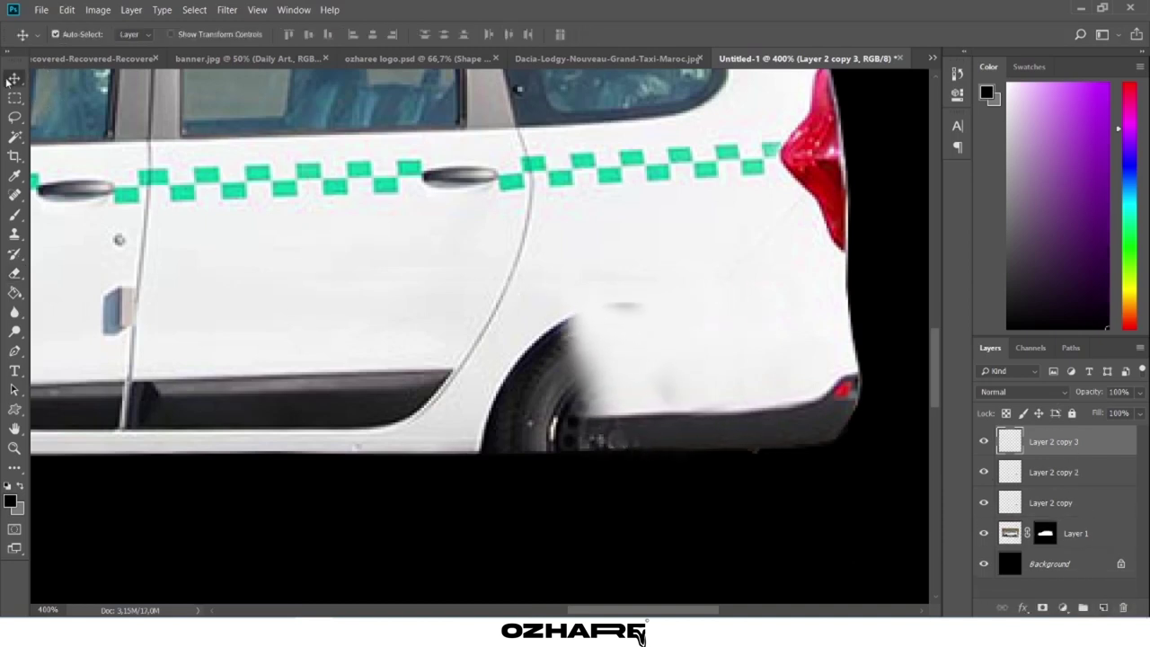
{"action": "key", "text": "Right"}
{"action": "key", "text": "Right"}
{"action": "key", "text": "Right"}
{"action": "key", "text": "Right"}
{"action": "key", "text": "Right"}
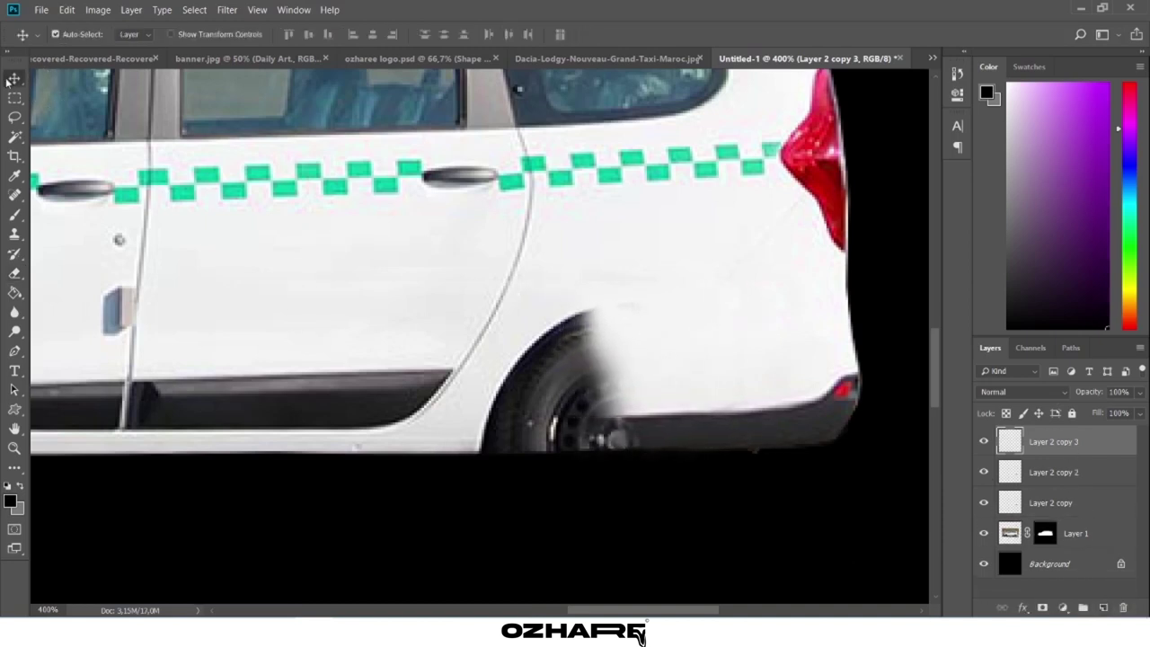
{"action": "key", "text": "Down"}
{"action": "left_click_drag", "start_coordinate": [1076, 447], "coordinate": [1103, 607]}
{"action": "key", "text": "shift+Left"}
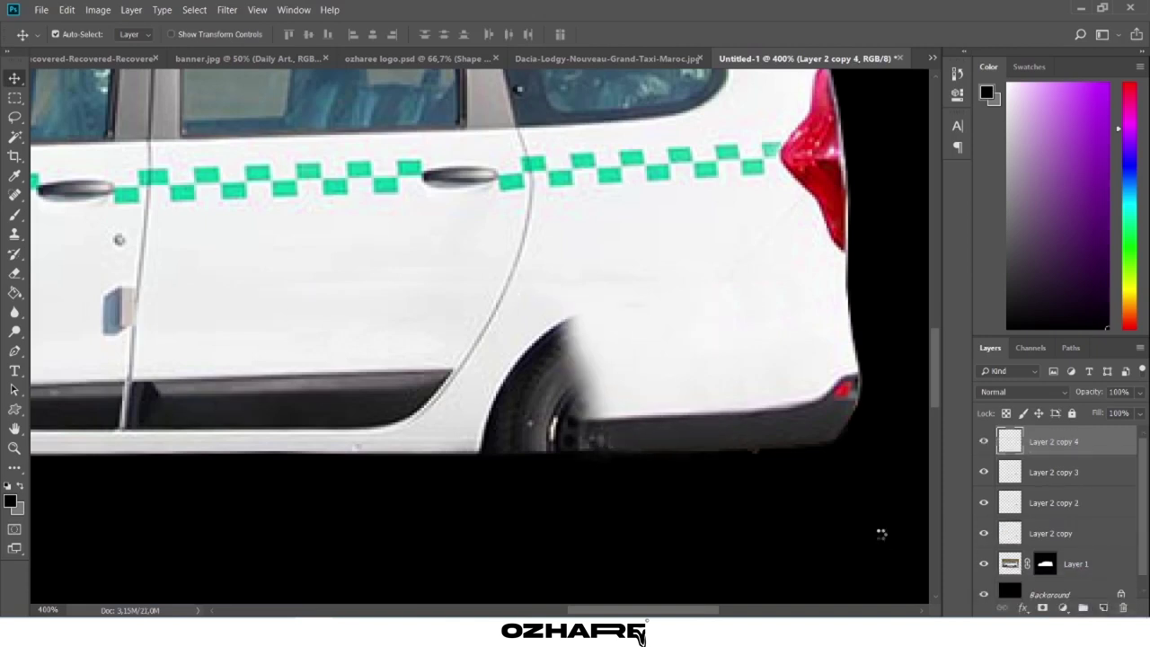
{"action": "key", "text": "shift+Left"}
{"action": "key", "text": "Left"}
{"action": "key", "text": "Left"}
Add more white patch copies, nudging them along the dark sill.
{"action": "left_click_drag", "start_coordinate": [1054, 441], "coordinate": [1103, 607]}
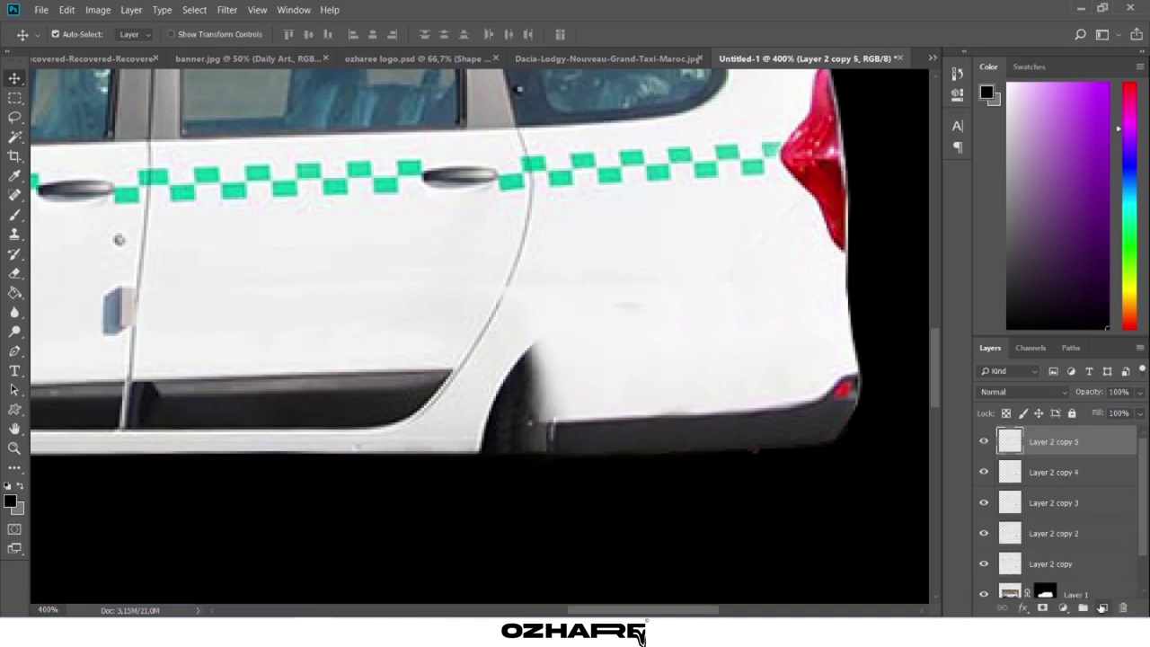
{"action": "key", "text": "Left"}
{"action": "key", "text": "Right"}
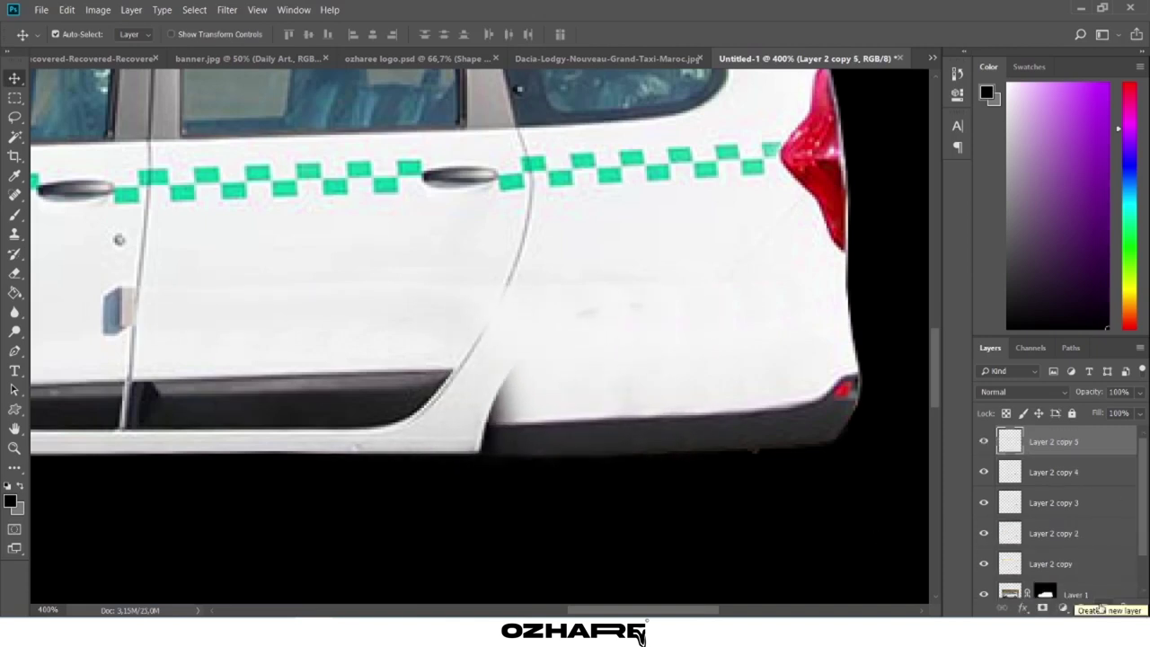
{"action": "left_click_drag", "start_coordinate": [1054, 441], "coordinate": [1104, 608]}
{"action": "key", "text": "Left"}
{"action": "key", "text": "shift+Left"}
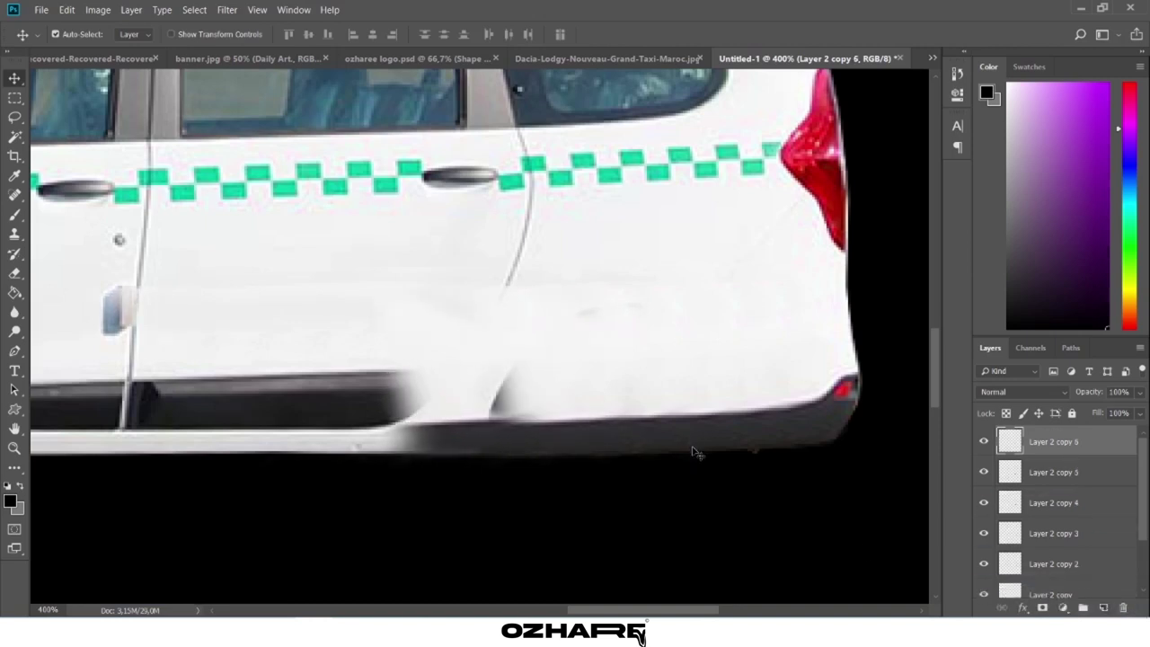
{"action": "key", "text": "Right"}
{"action": "key", "text": "Right"}
{"action": "left_click_drag", "start_coordinate": [1069, 440], "coordinate": [1103, 607]}
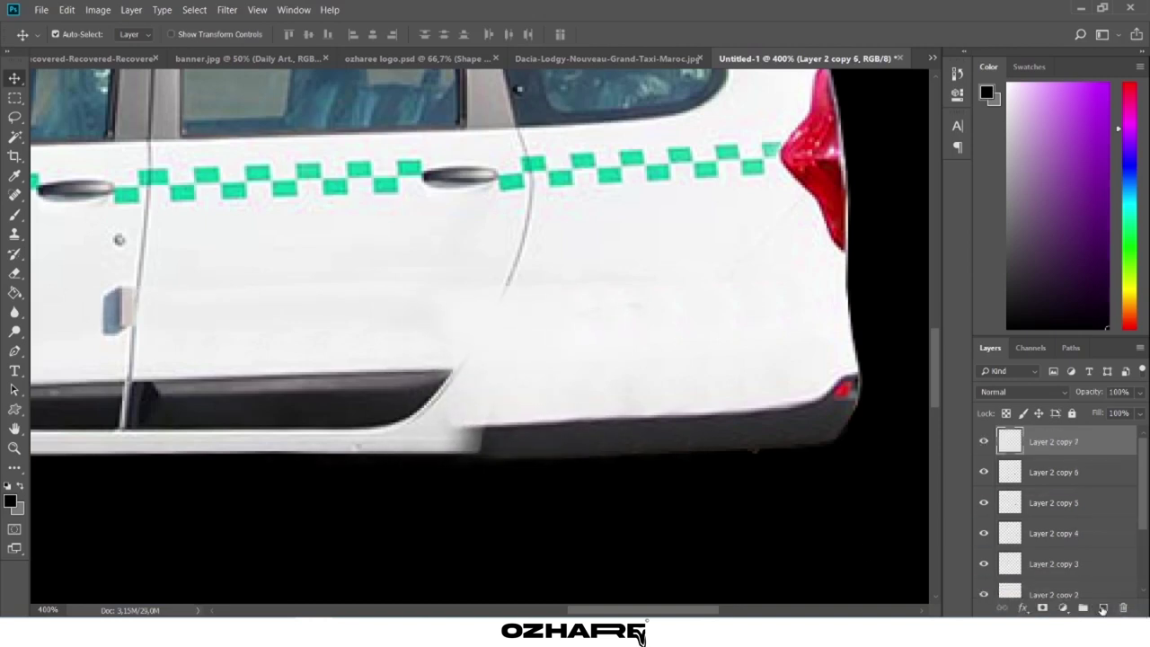
{"action": "key", "text": "shift+Left"}
{"action": "key", "text": "shift+Left"}
{"action": "key", "text": "shift+Left"}
{"action": "key", "text": "shift+Right"}
{"action": "key", "text": "shift+Right"}
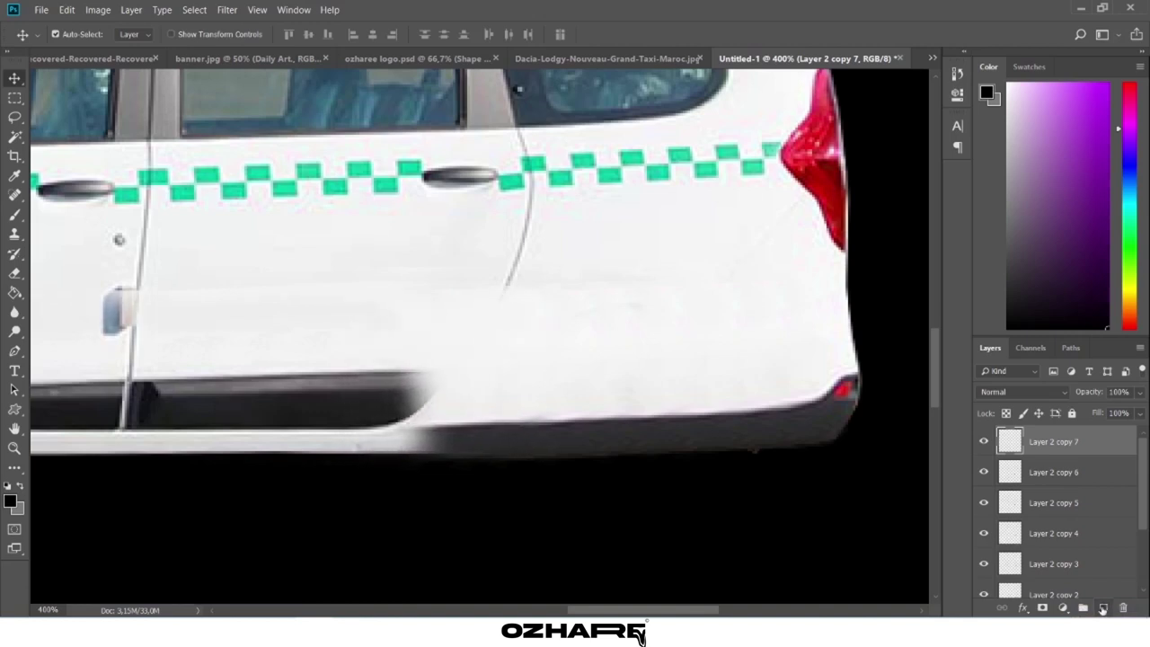
{"action": "key", "text": "Right"}
{"action": "key", "text": "Right"}
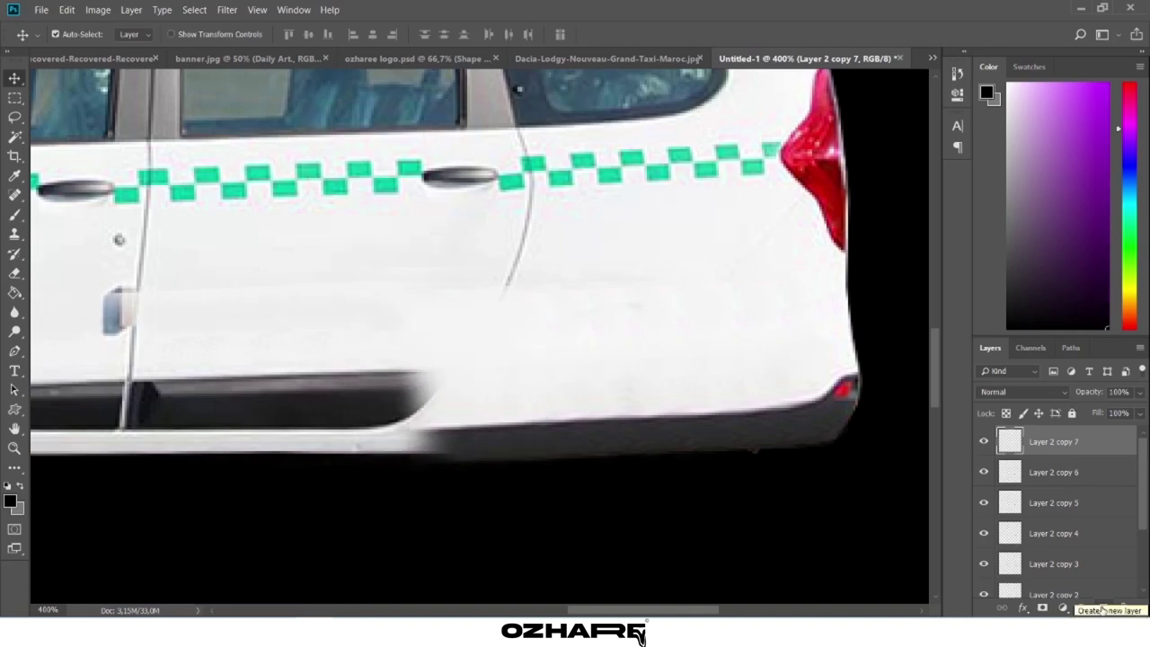
Erase a patch to reveal the sill's curved end and select the patch copy layers together.
{"action": "key", "text": "e"}
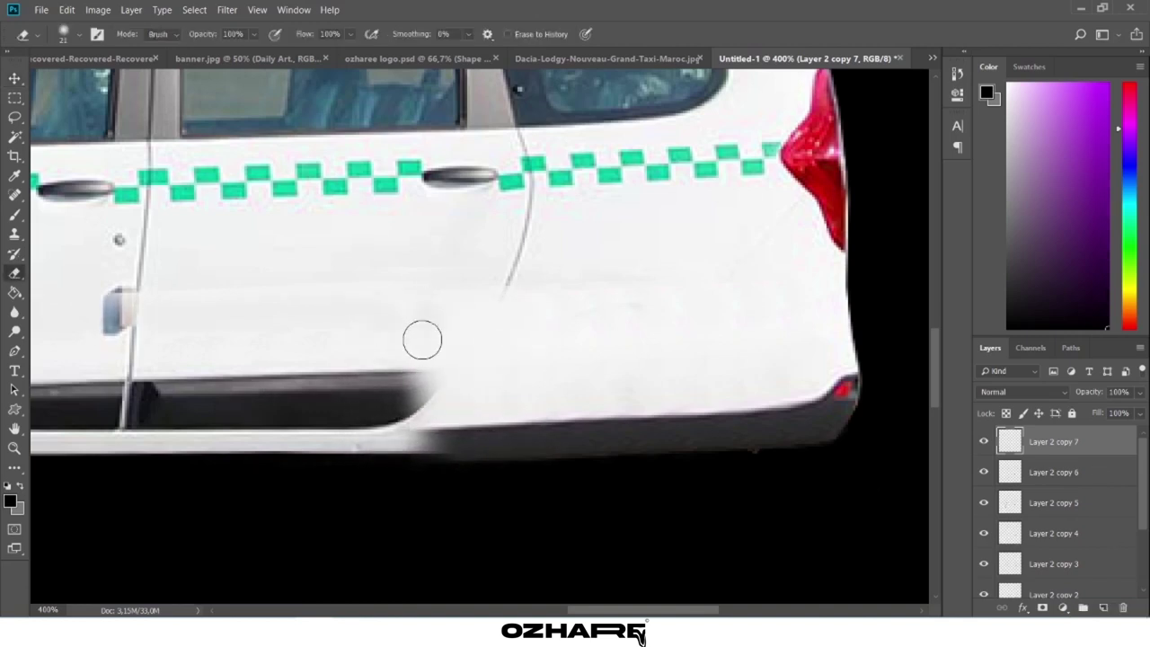
{"action": "left_click_drag", "start_coordinate": [422, 339], "coordinate": [440, 345]}
{"action": "left_click", "coordinate": [1071, 474]}
{"action": "left_click", "coordinate": [1071, 502]}
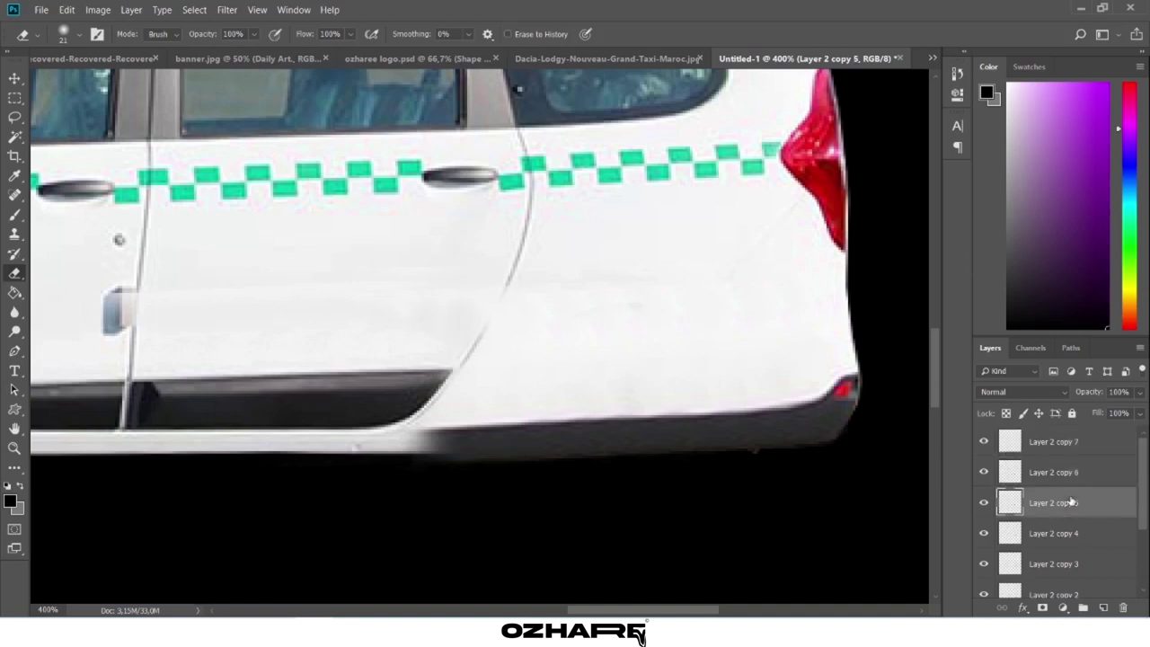
{"action": "key", "text": "alt+bracketright"}
{"action": "key", "text": "alt+bracketright"}
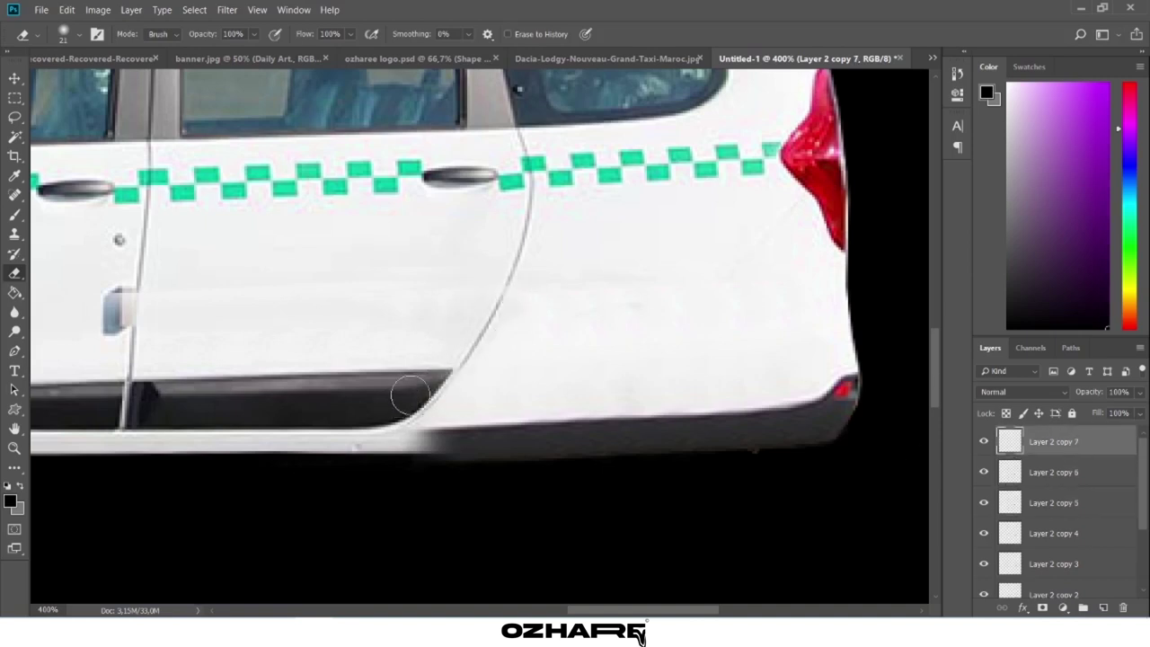
{"action": "key", "text": "alt+bracketleft"}
{"action": "key", "text": "alt+bracketleft"}
{"action": "left_click", "coordinate": [1049, 533]}
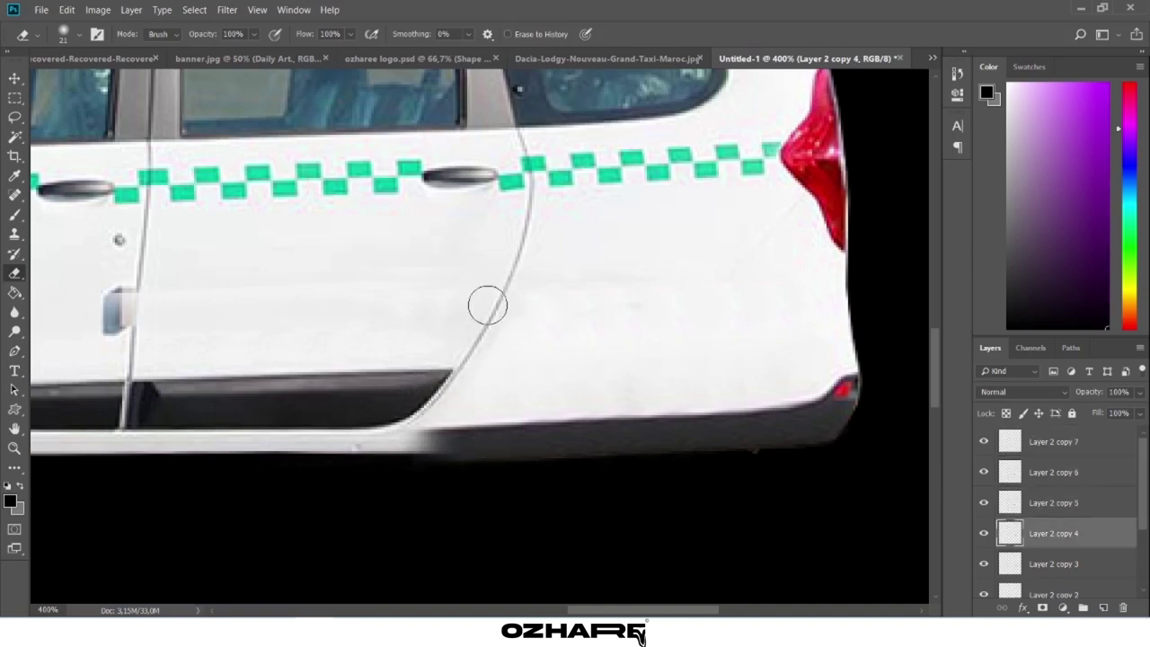
{"action": "left_click", "coordinate": [1051, 450], "text": "shift"}
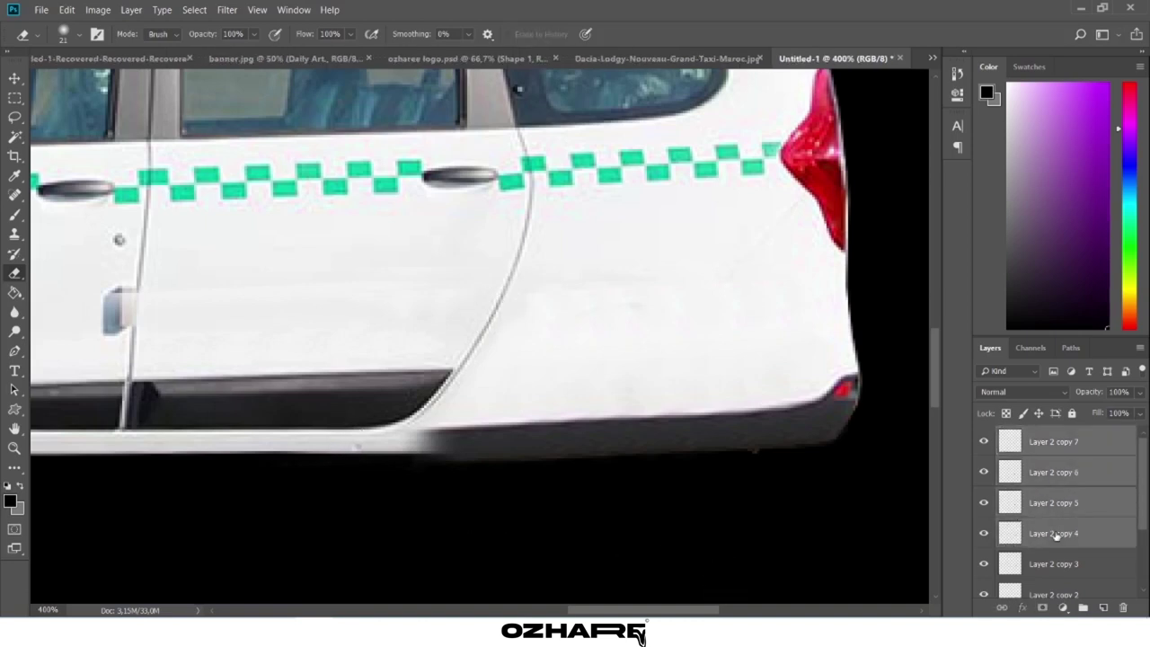
{"action": "scroll", "coordinate": [1144, 537], "scroll_direction": "down", "scroll_amount": 1}
{"action": "scroll", "coordinate": [1145, 537], "scroll_direction": "down", "scroll_amount": 1}
Merge the patch copies into one layer, test a 68% Fill, then revert it via History.
{"action": "left_click", "coordinate": [1051, 545], "text": "shift"}
{"action": "key", "text": "ctrl+e"}
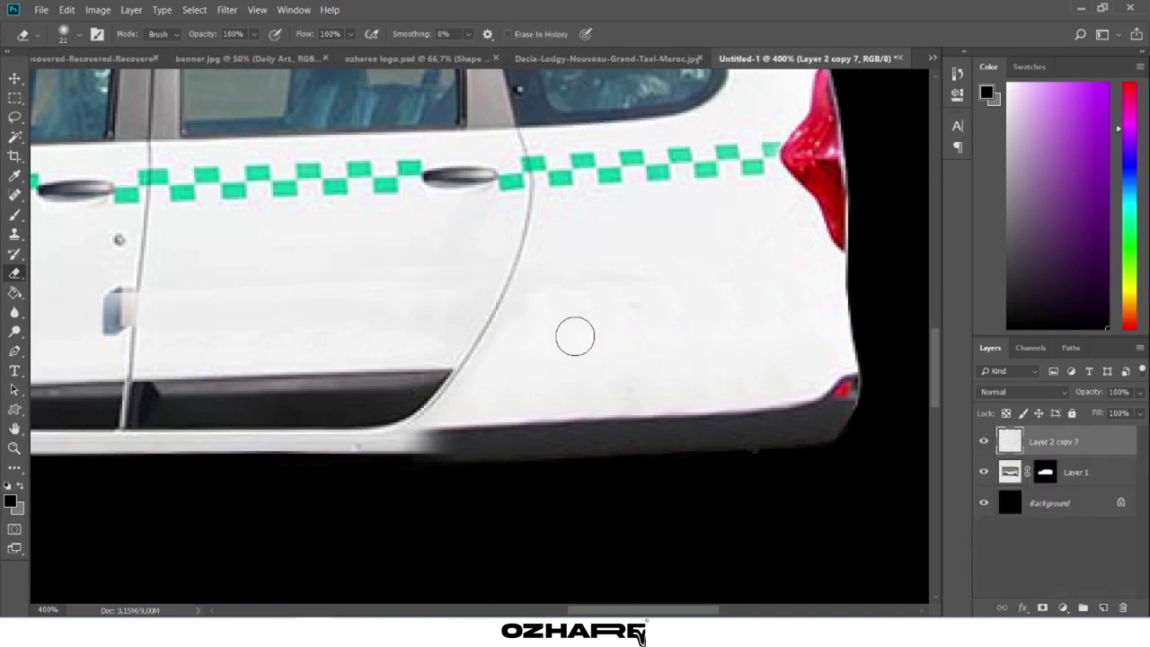
{"action": "left_click", "coordinate": [1139, 413]}
{"action": "left_click_drag", "start_coordinate": [1141, 434], "coordinate": [1120, 434]}
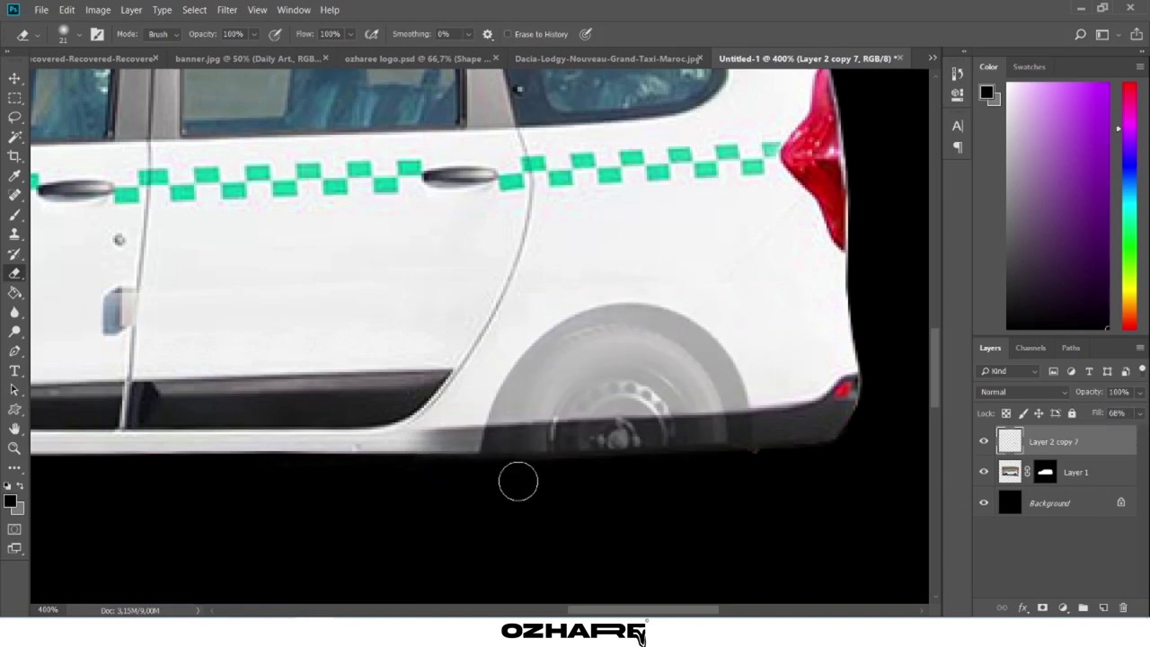
{"action": "left_click_drag", "start_coordinate": [1140, 413], "coordinate": [1143, 434]}
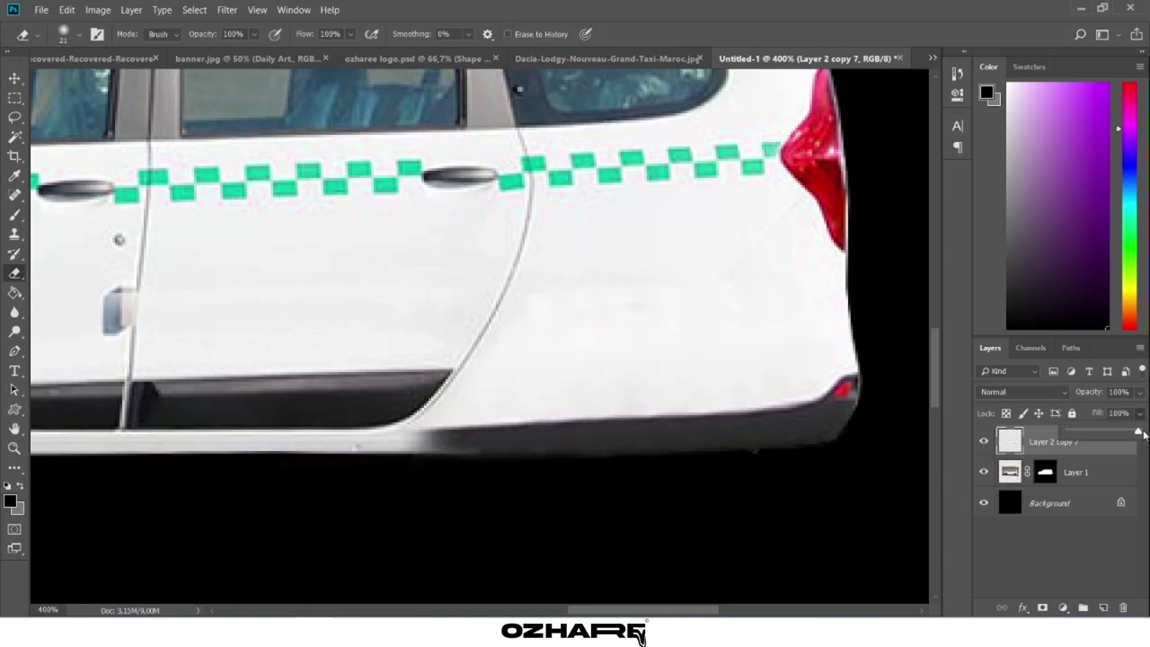
{"action": "key", "text": "ctrl+z"}
{"action": "left_click", "coordinate": [958, 72]}
{"action": "left_click", "coordinate": [796, 267]}
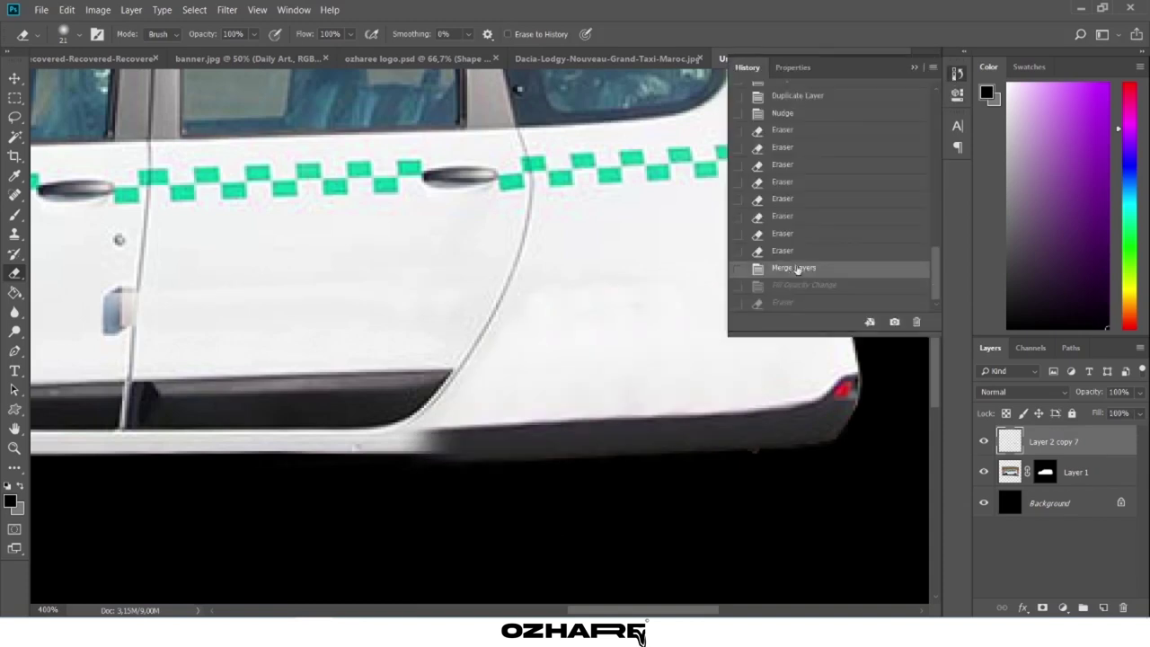
Erase the patch edge along the sill and bumper, then zoom out to the whole taxi.
{"action": "mouse_move", "coordinate": [414, 436]}
{"action": "left_mouse_down"}
{"action": "mouse_move", "coordinate": [443, 423]}
{"action": "mouse_move", "coordinate": [433, 408]}
{"action": "left_mouse_up"}
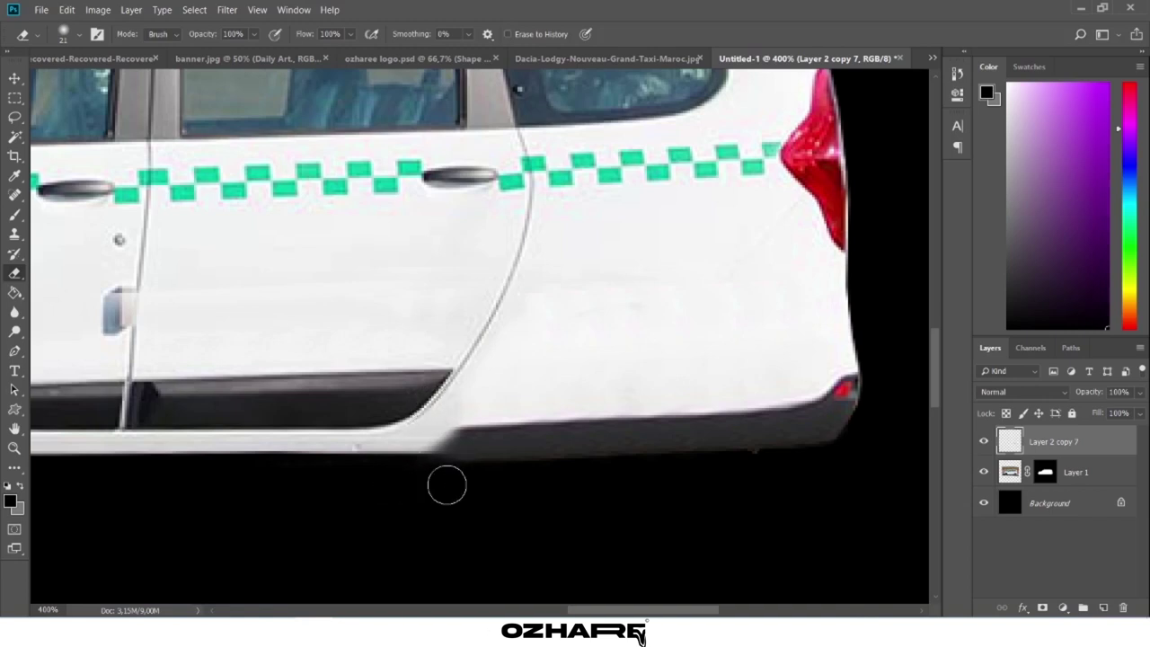
{"action": "left_click", "coordinate": [63, 34]}
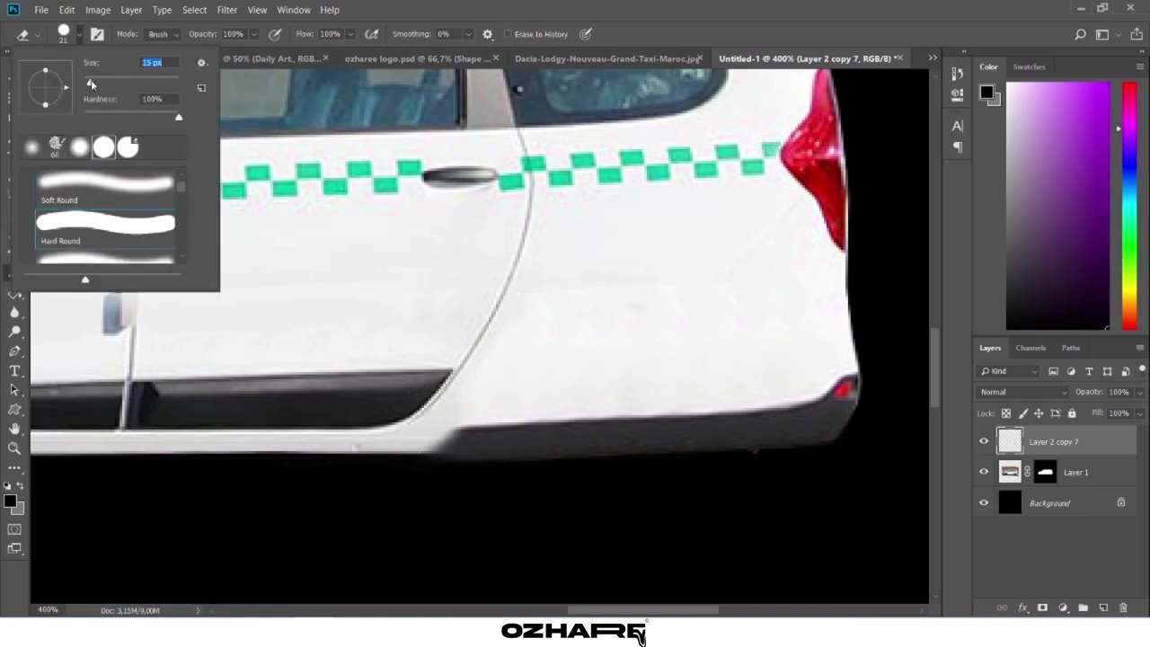
{"action": "left_click", "coordinate": [448, 475]}
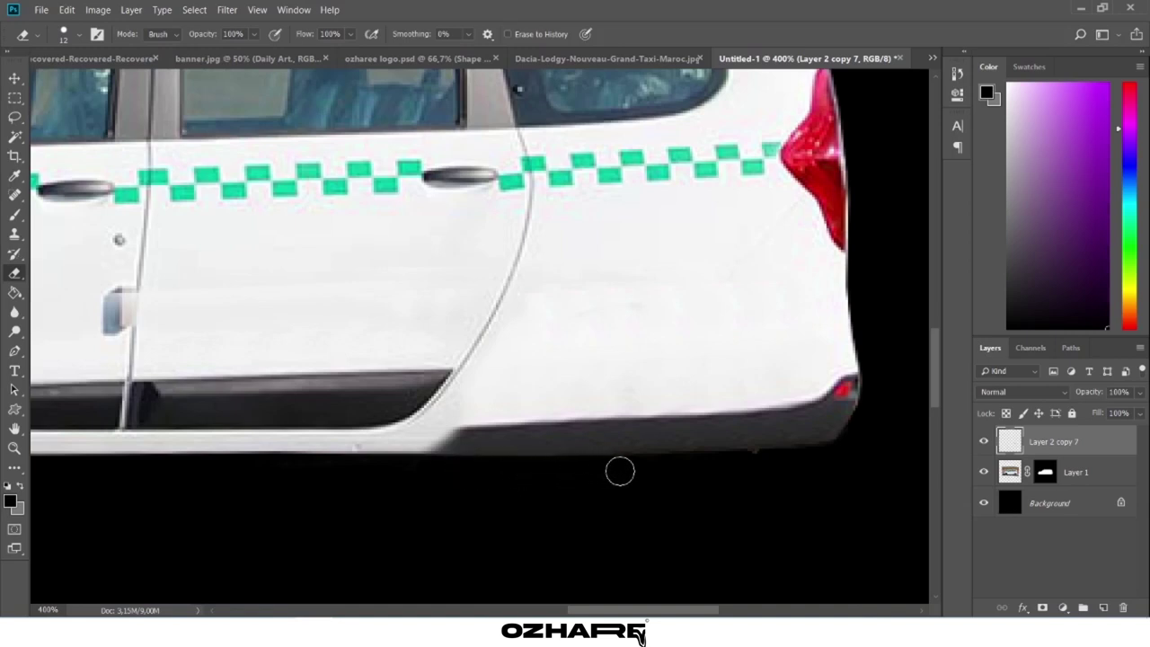
{"action": "left_click", "coordinate": [1045, 472]}
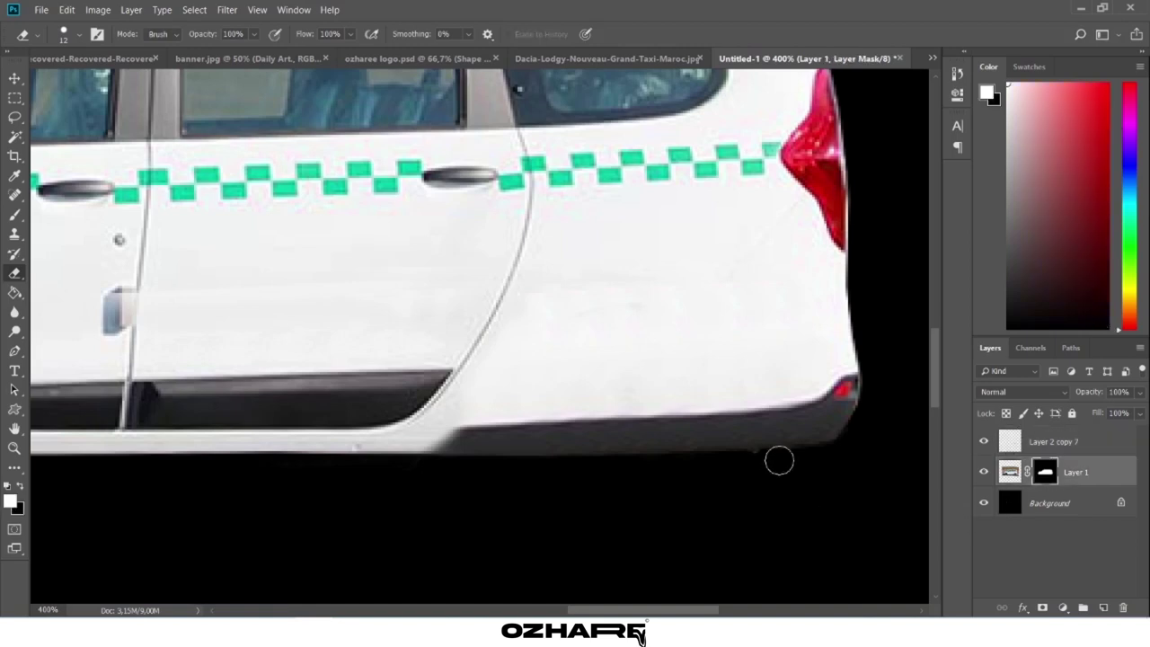
{"action": "left_click", "coordinate": [1010, 441]}
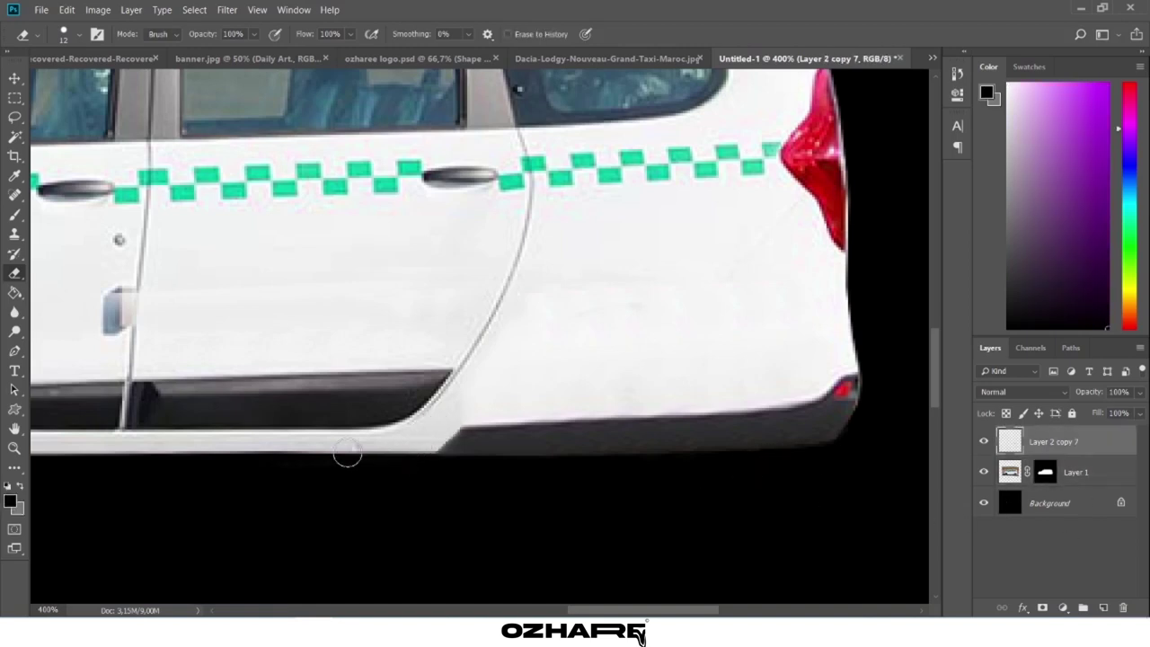
{"action": "left_click", "coordinate": [14, 447]}
{"action": "left_click", "coordinate": [567, 354], "text": "alt"}
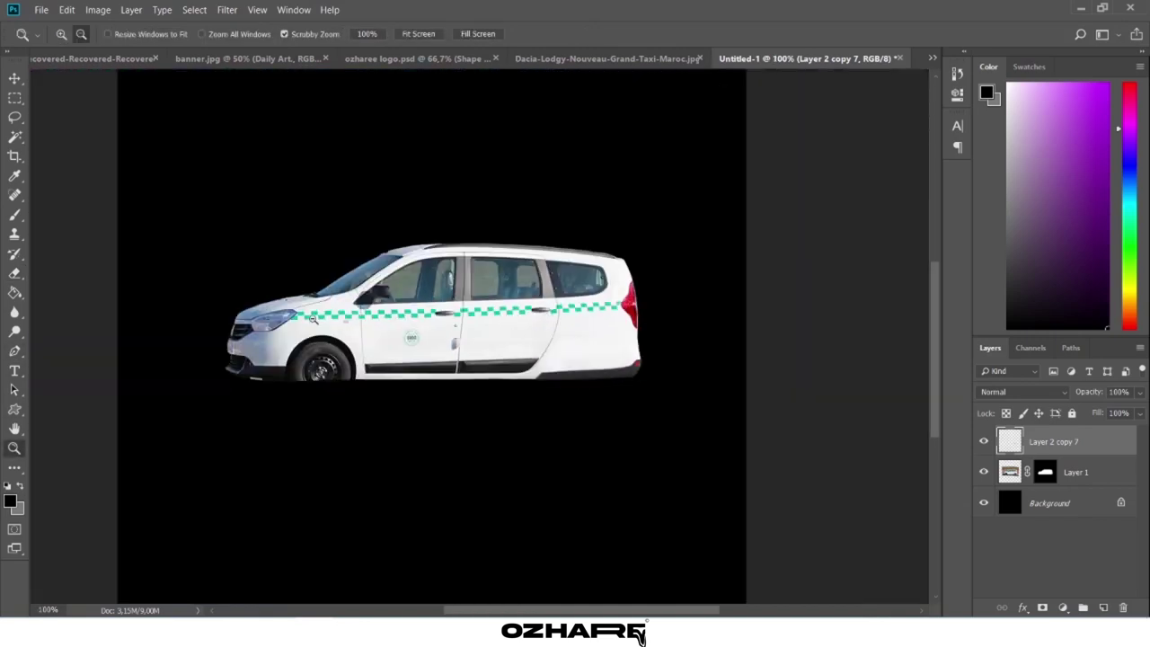
Copy a white rear-door patch from the Dacia photo and stretch it over the front arch.
{"action": "left_click", "coordinate": [330, 367]}
{"action": "left_click", "coordinate": [330, 368]}
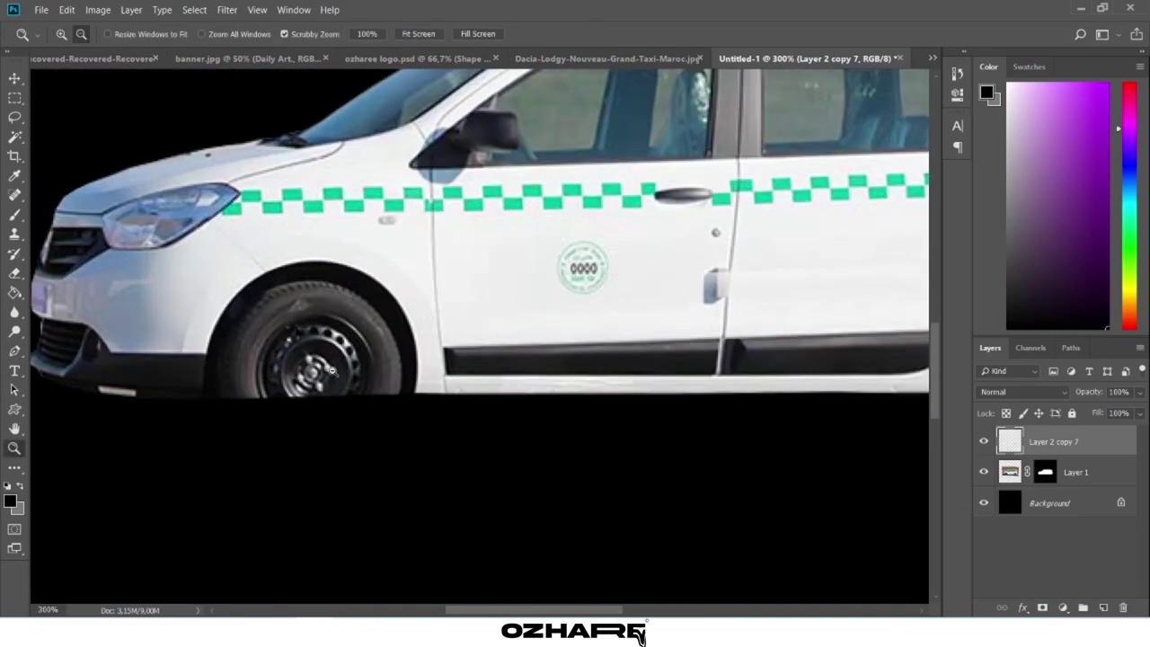
{"action": "left_click", "coordinate": [651, 56]}
{"action": "key", "text": "m"}
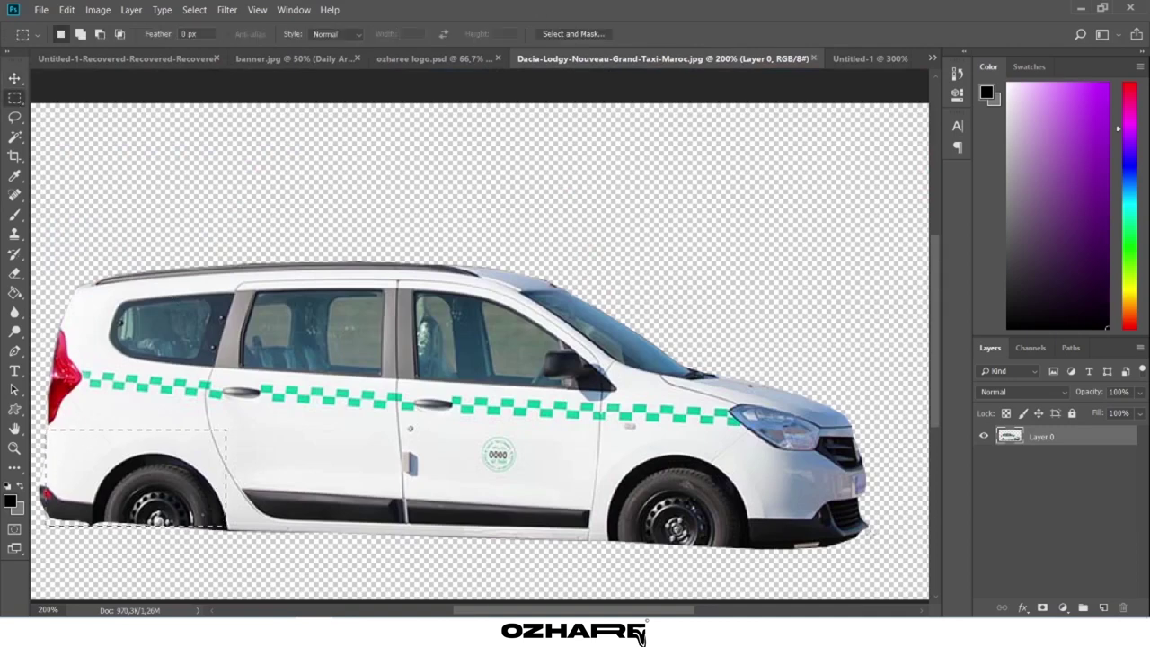
{"action": "left_click_drag", "start_coordinate": [760, 467], "coordinate": [733, 546]}
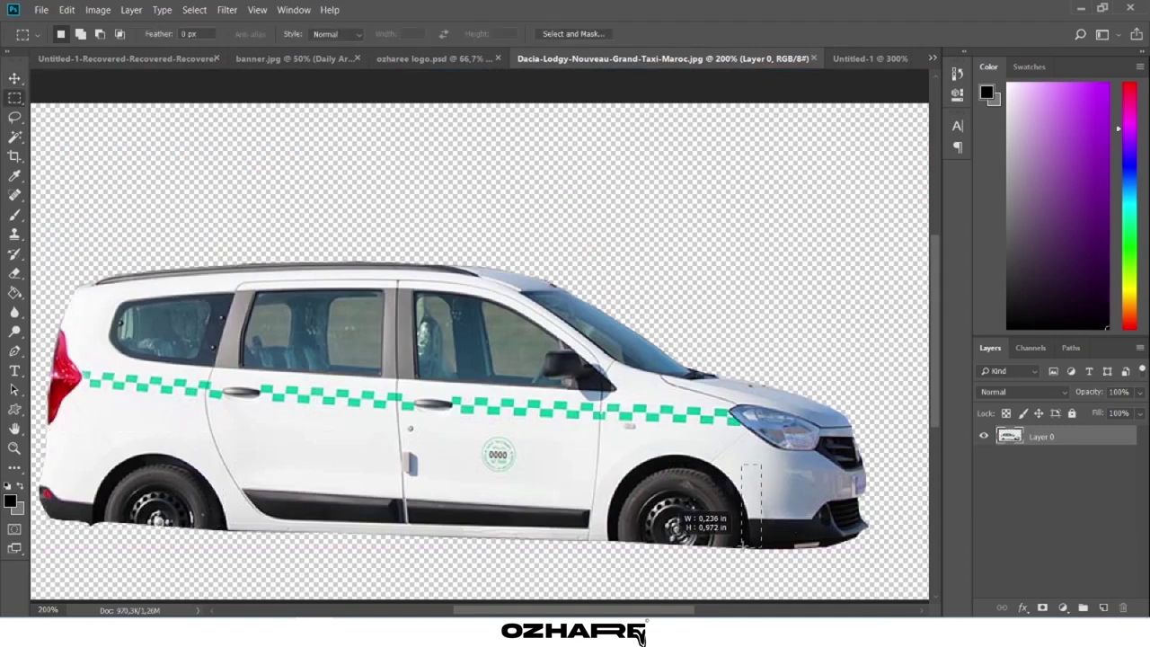
{"action": "left_click_drag", "start_coordinate": [733, 546], "coordinate": [737, 548]}
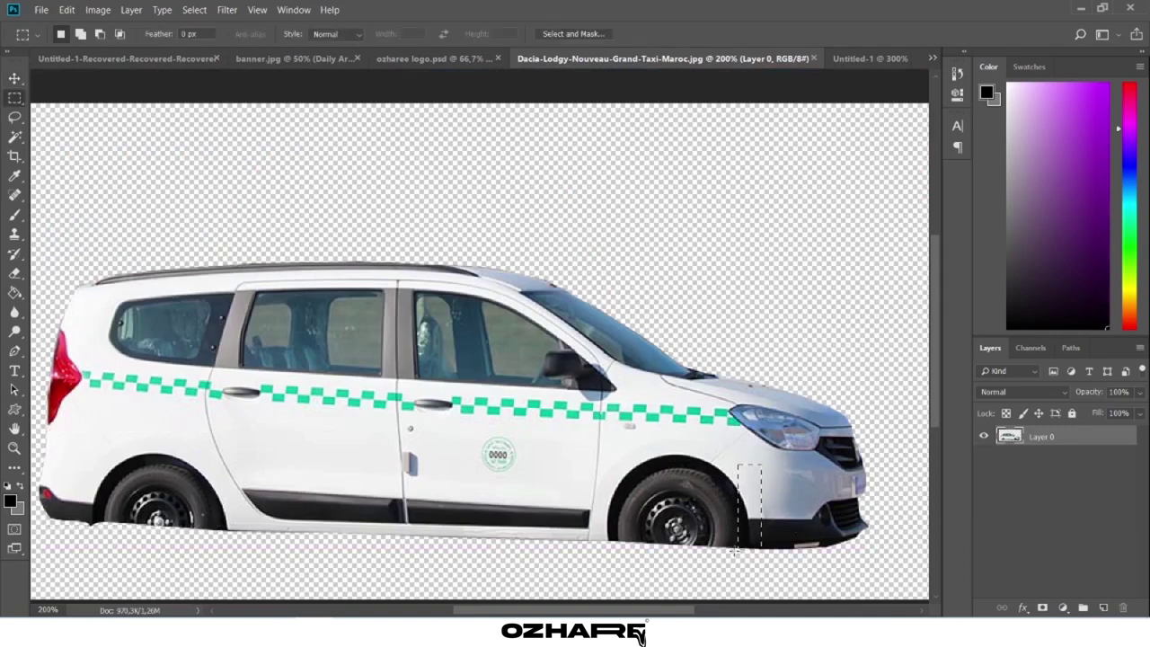
{"action": "left_click_drag", "start_coordinate": [252, 423], "coordinate": [377, 482]}
{"action": "key", "text": "v"}
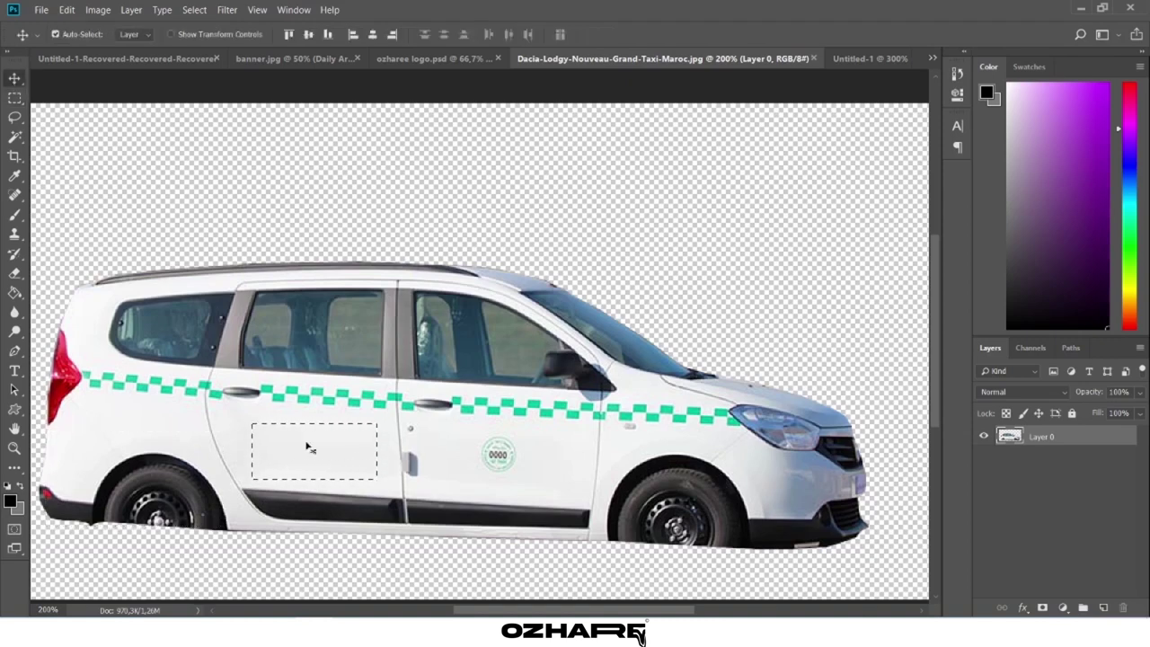
{"action": "left_click_drag", "start_coordinate": [308, 449], "coordinate": [282, 297]}
{"action": "key", "text": "ctrl+t"}
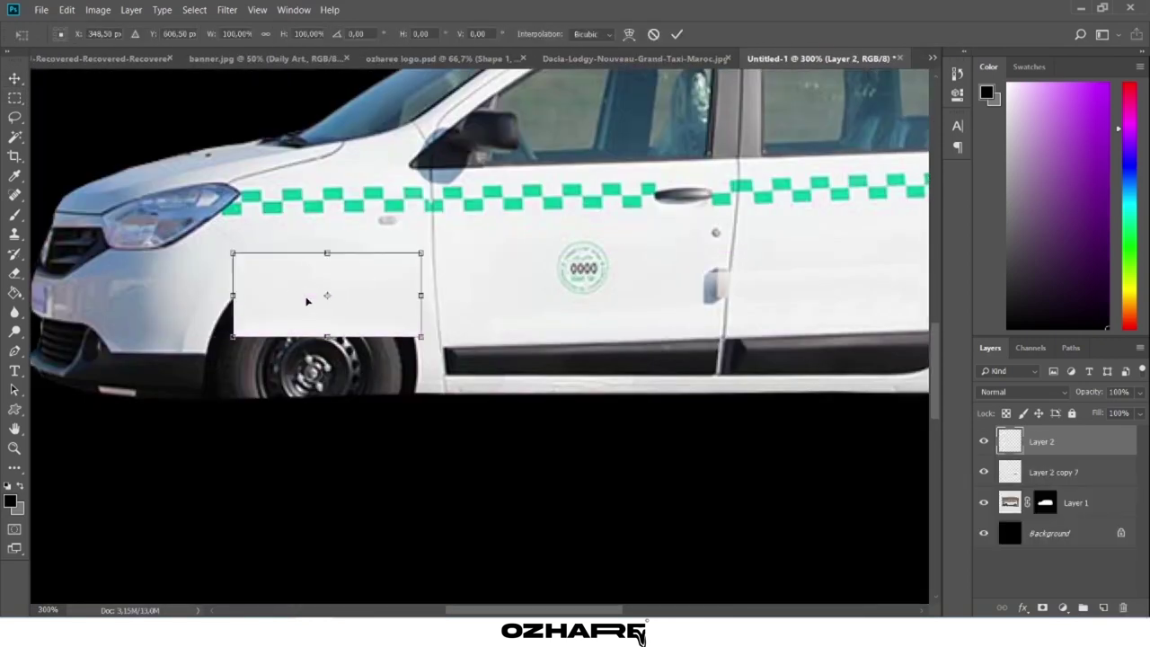
{"action": "left_click_drag", "start_coordinate": [327, 336], "coordinate": [330, 346]}
{"action": "key", "text": "Return"}
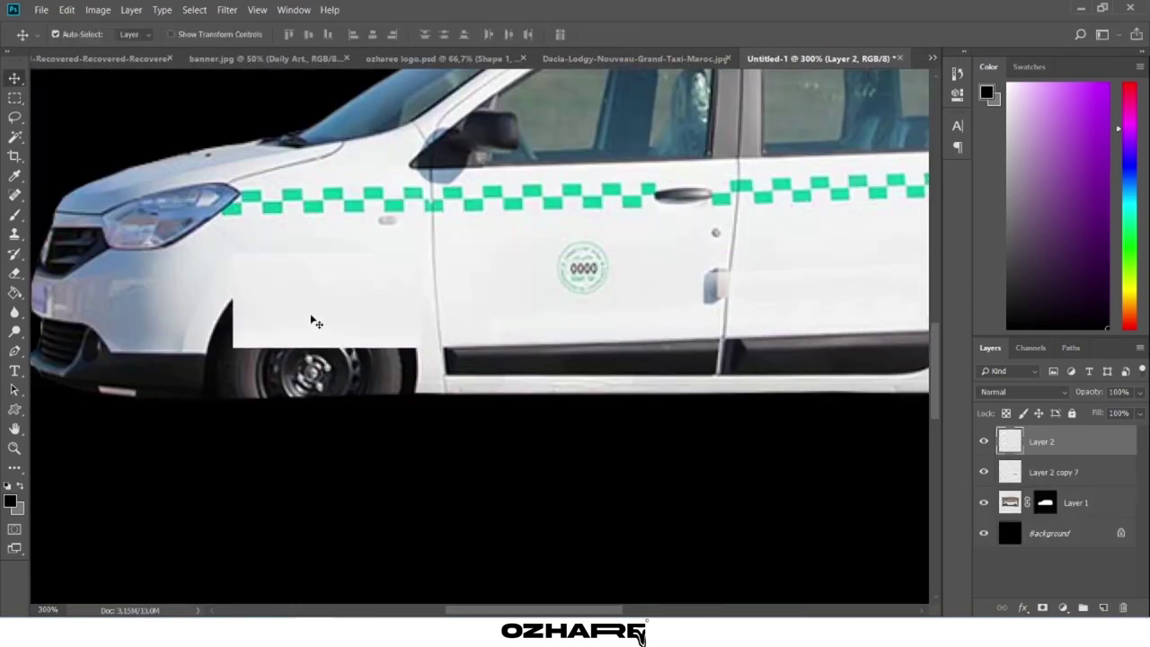
Switch to the Eraser and reduce its brush size.
{"action": "left_click", "coordinate": [14, 273]}
{"action": "left_click", "coordinate": [73, 35]}
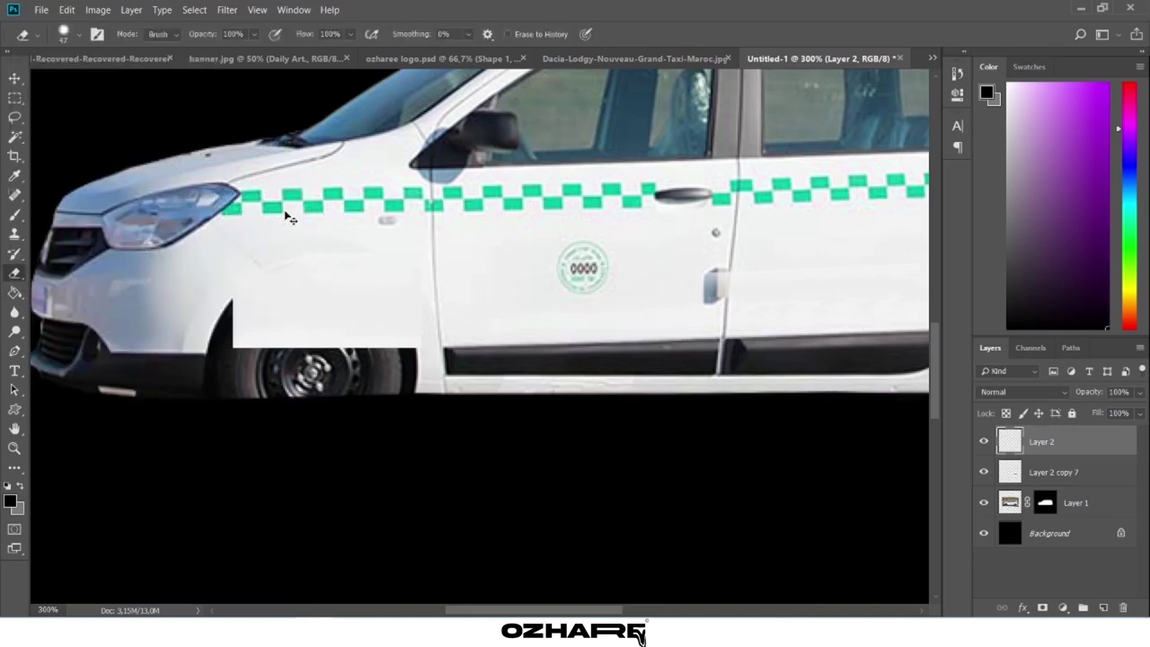
{"action": "left_click_drag", "start_coordinate": [105, 83], "coordinate": [96, 82]}
{"action": "key", "text": "Return"}
Copy a front-bumper piece from the Dacia photo into Untitled-1 as Layer 3 and transform it.
{"action": "key", "text": "v"}
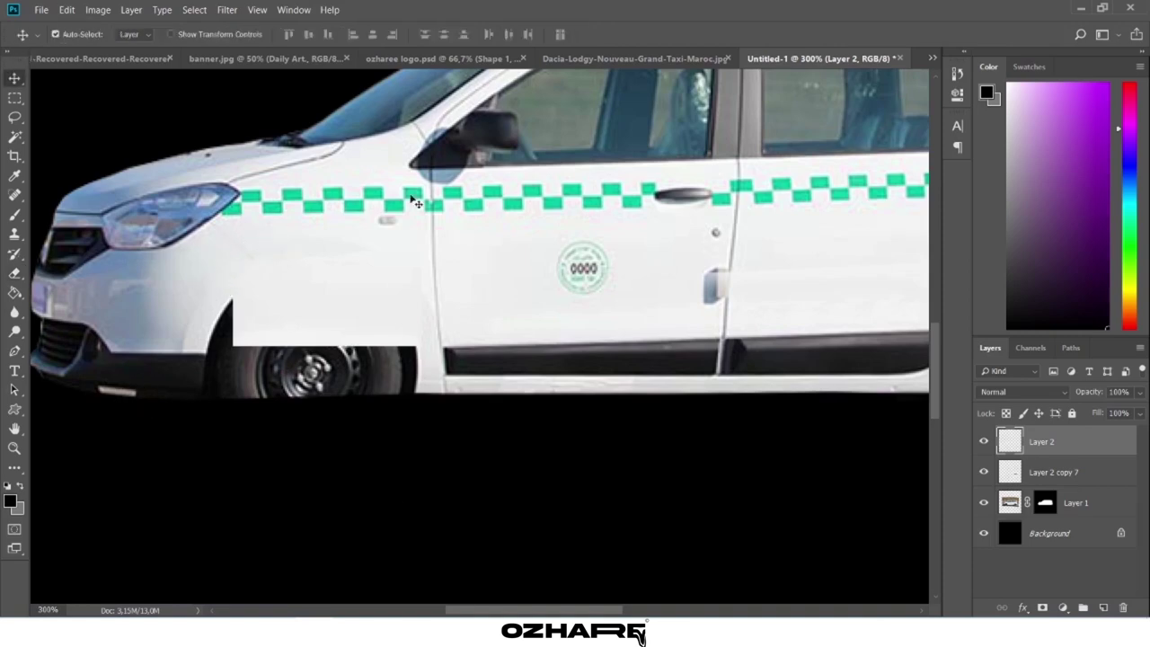
{"action": "left_click", "coordinate": [645, 59]}
{"action": "key", "text": "m"}
{"action": "left_click_drag", "start_coordinate": [757, 499], "coordinate": [742, 571]}
{"action": "key", "text": "v"}
{"action": "mouse_move", "coordinate": [765, 486]}
{"action": "left_mouse_down"}
{"action": "mouse_move", "coordinate": [860, 58]}
{"action": "mouse_move", "coordinate": [211, 359]}
{"action": "mouse_move", "coordinate": [221, 366]}
{"action": "left_mouse_up"}
{"action": "key", "text": "ctrl+t"}
{"action": "key", "text": "Return"}
Reposition the Layer 3 bumper patch and erase its excess at the front wheel arch.
{"action": "key", "text": "m"}
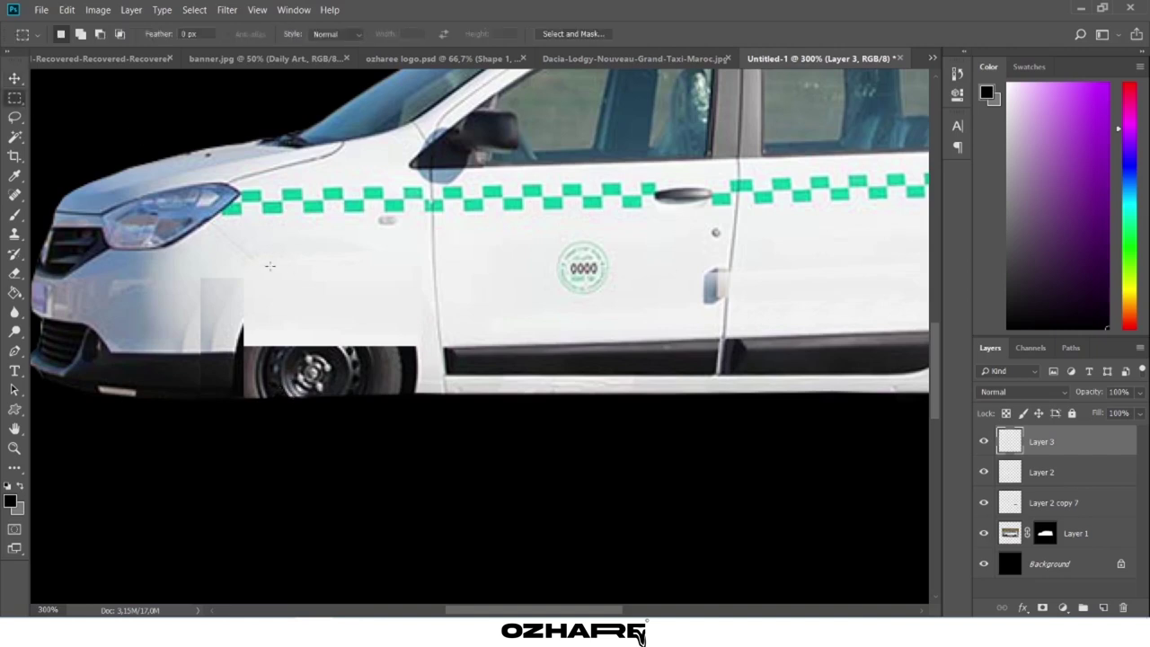
{"action": "left_click_drag", "start_coordinate": [269, 265], "coordinate": [228, 417]}
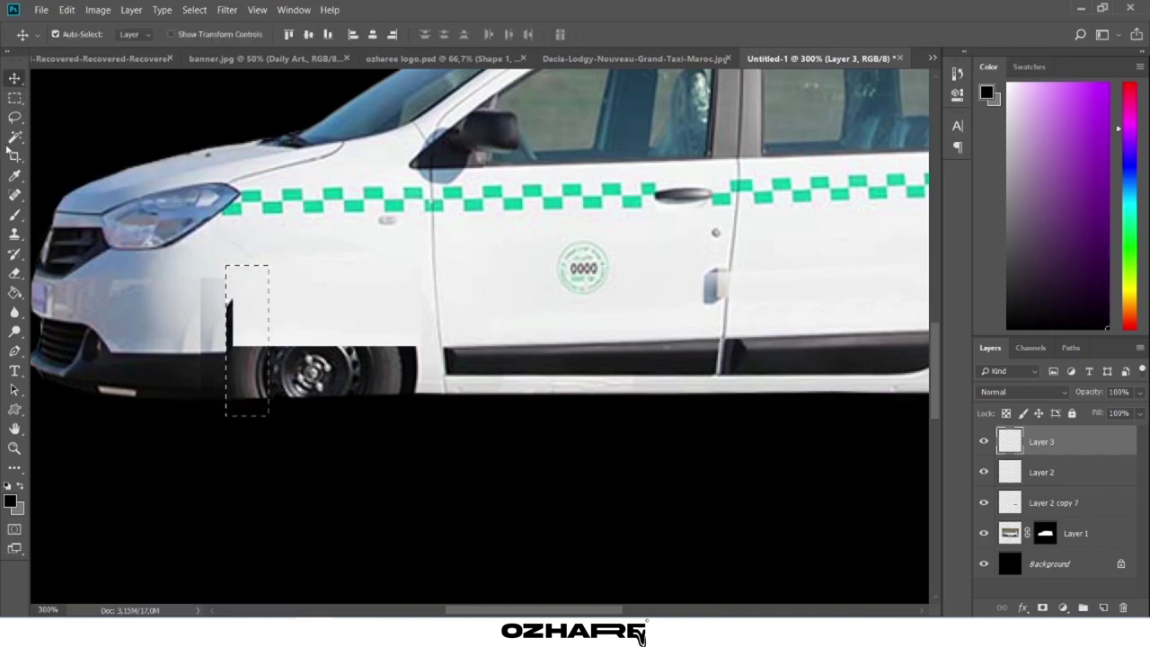
{"action": "left_click", "coordinate": [195, 9]}
{"action": "left_click", "coordinate": [202, 34]}
{"action": "key", "text": "v"}
{"action": "left_click_drag", "start_coordinate": [216, 385], "coordinate": [216, 385]}
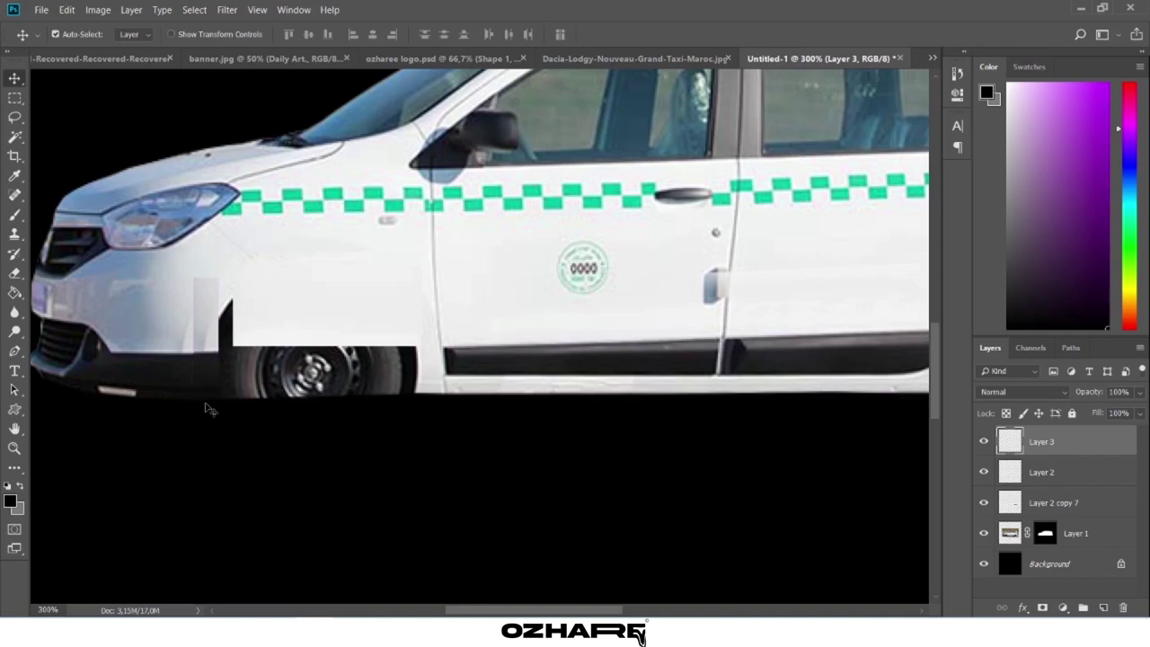
{"action": "key", "text": "ctrl+t"}
{"action": "key", "text": "Escape"}
{"action": "left_click", "coordinate": [15, 274]}
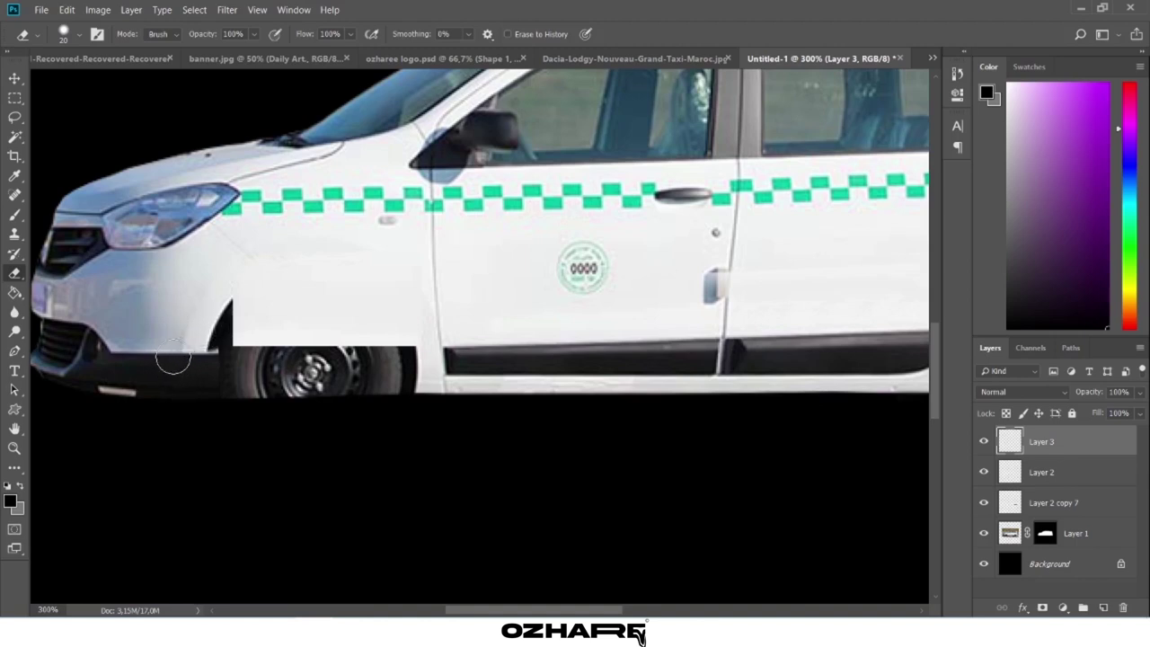
Duplicate the bumper patch as Layer 3 copy and shift it near the front wheel.
{"action": "key", "text": "v"}
{"action": "key", "text": "ctrl+j"}
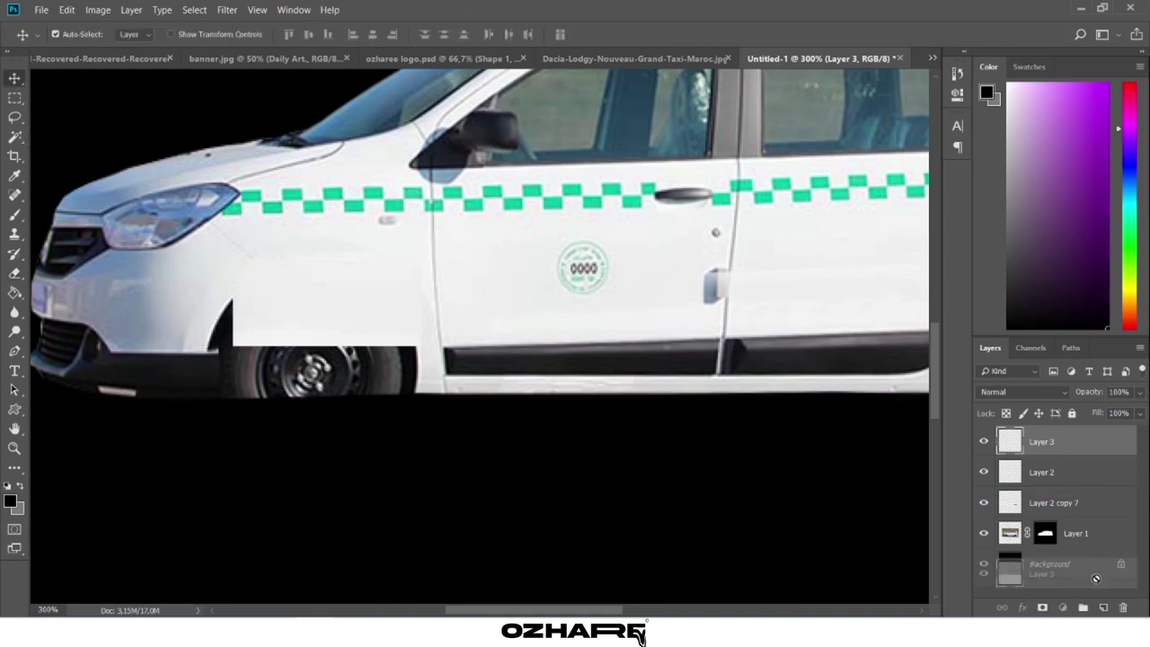
{"action": "left_click_drag", "start_coordinate": [209, 386], "coordinate": [221, 384]}
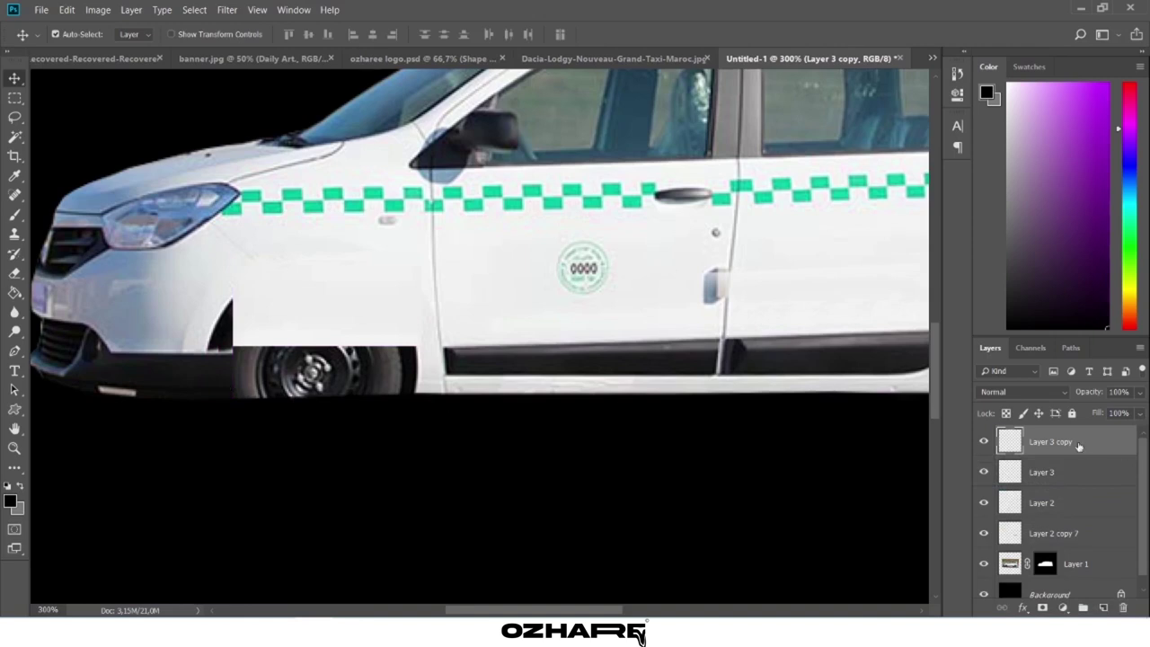
Create Layer 3 copy 2, delete the extra copy, and stretch copy 2 rightward over the wheel.
{"action": "key", "text": "ctrl+j"}
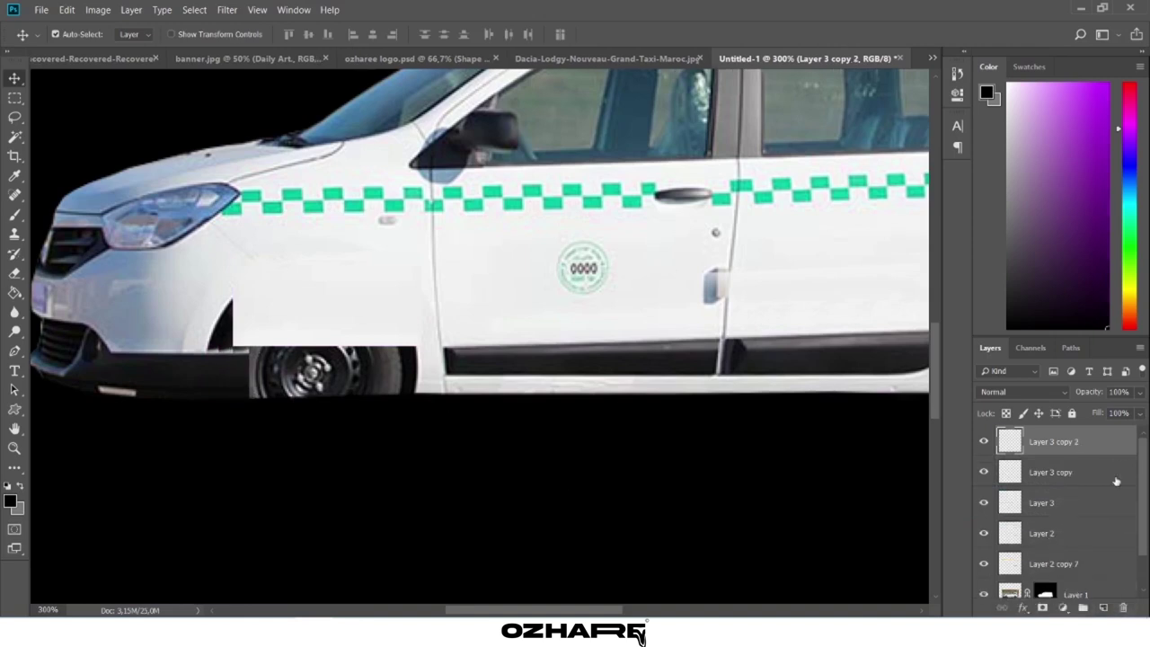
{"action": "key", "text": "ctrl+j"}
{"action": "key", "text": "Right"}
{"action": "key", "text": "Right"}
{"action": "key", "text": "Right"}
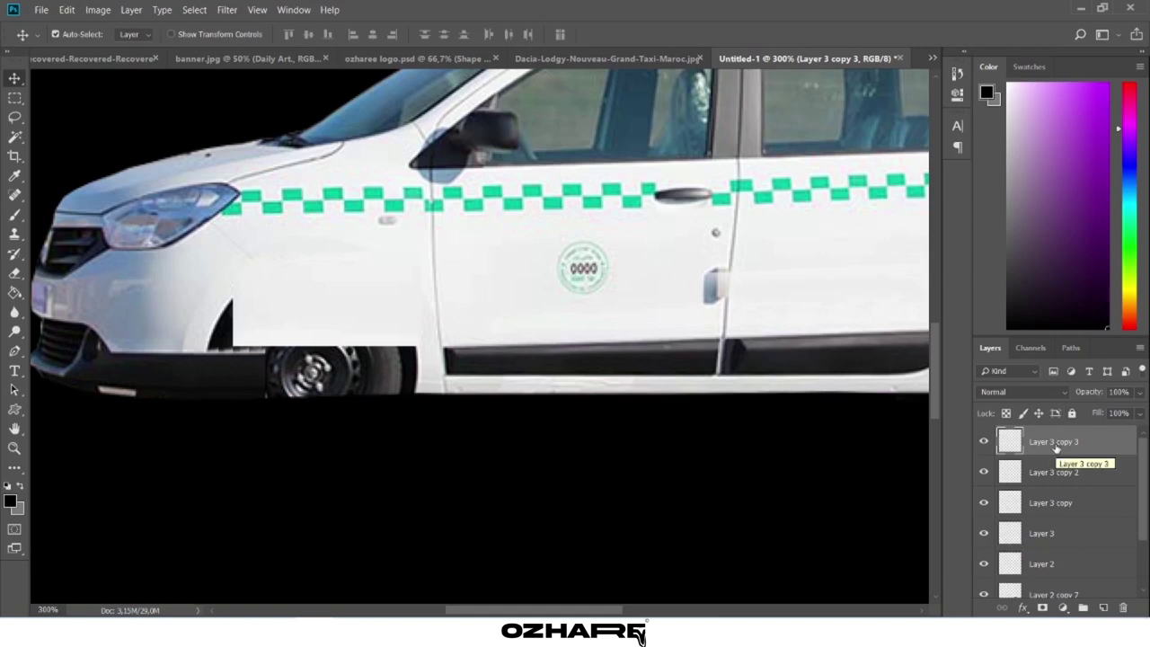
{"action": "key", "text": "Delete"}
{"action": "key", "text": "ctrl+t"}
{"action": "mouse_move", "coordinate": [248, 371]}
{"action": "left_mouse_down"}
{"action": "mouse_move", "coordinate": [493, 371]}
{"action": "mouse_move", "coordinate": [328, 382]}
{"action": "left_mouse_up"}
{"action": "key", "text": "Return"}
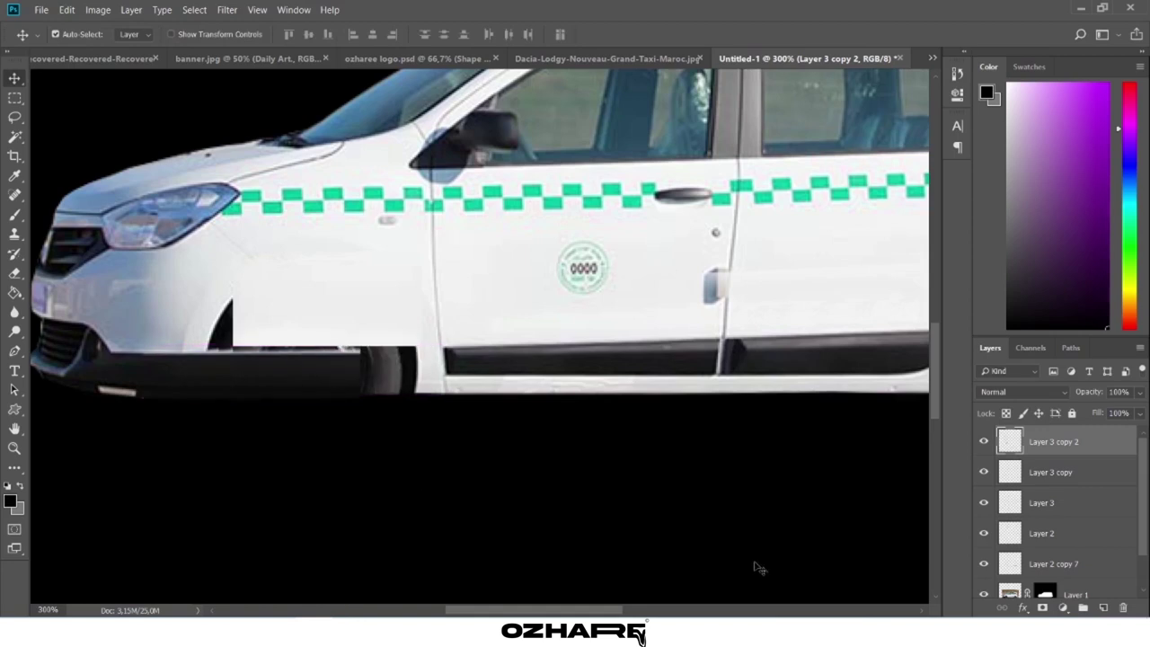
Add Layer 3 copy 3 nudged right to extend the dark strip, and ready the Eraser on it.
{"action": "key", "text": "e"}
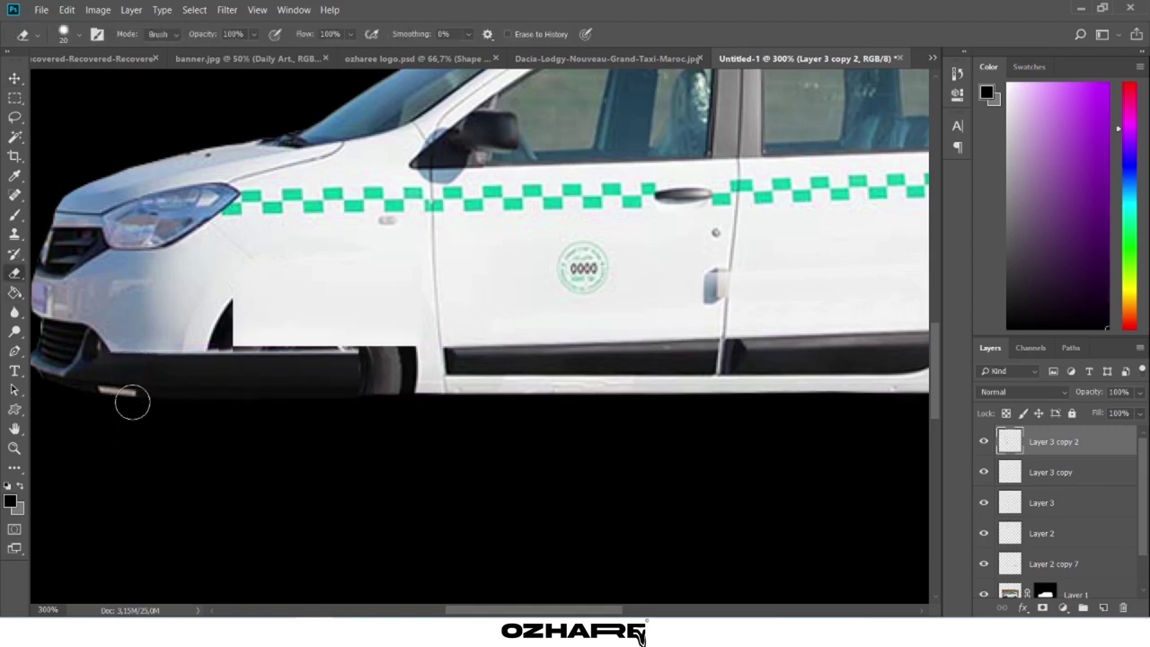
{"action": "left_click", "coordinate": [1042, 472]}
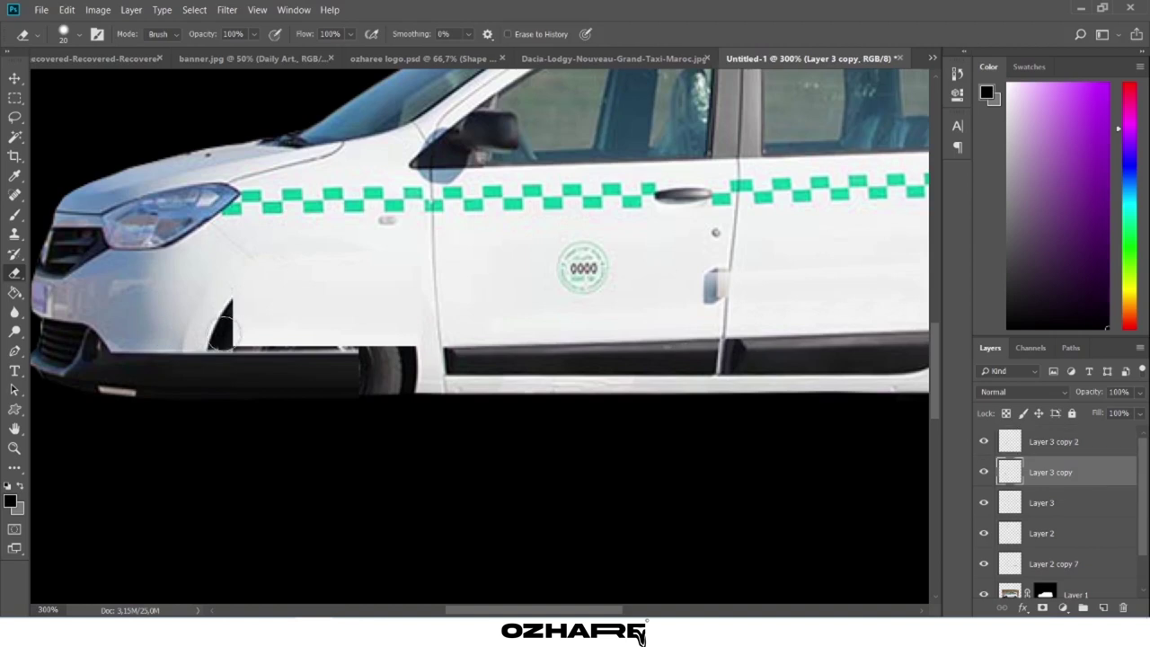
{"action": "left_click", "coordinate": [1042, 502]}
{"action": "key", "text": "v"}
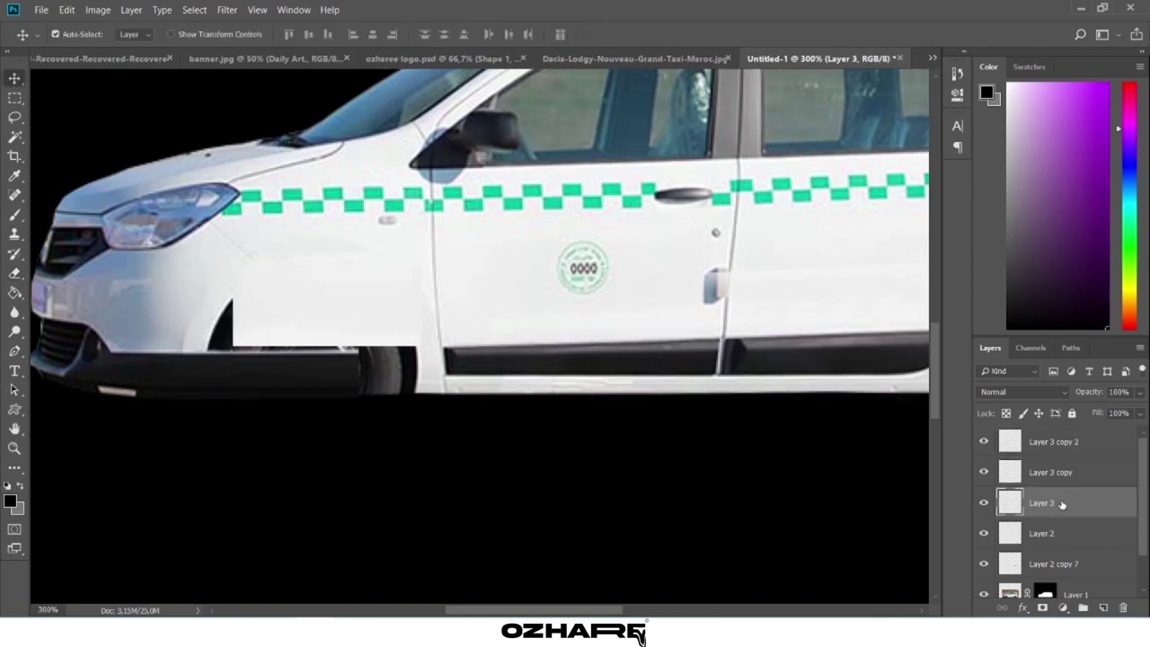
{"action": "key", "text": "ctrl+j"}
{"action": "key", "text": "Right"}
{"action": "key", "text": "Right"}
{"action": "key", "text": "Right"}
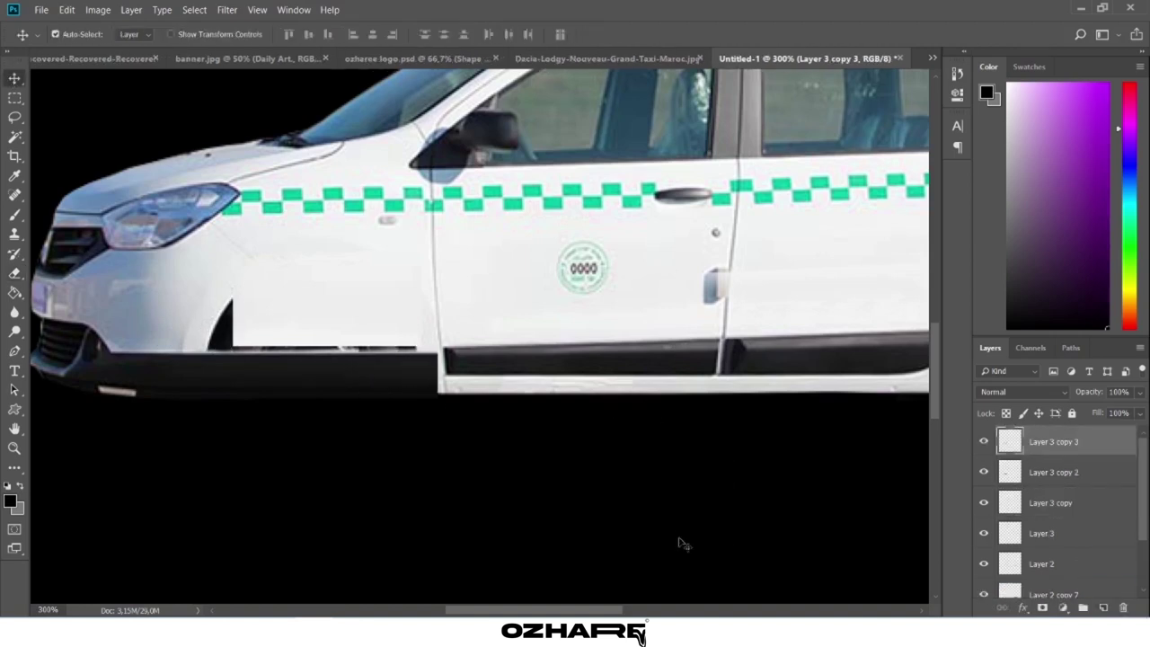
{"action": "left_click", "coordinate": [1070, 502], "text": "shift"}
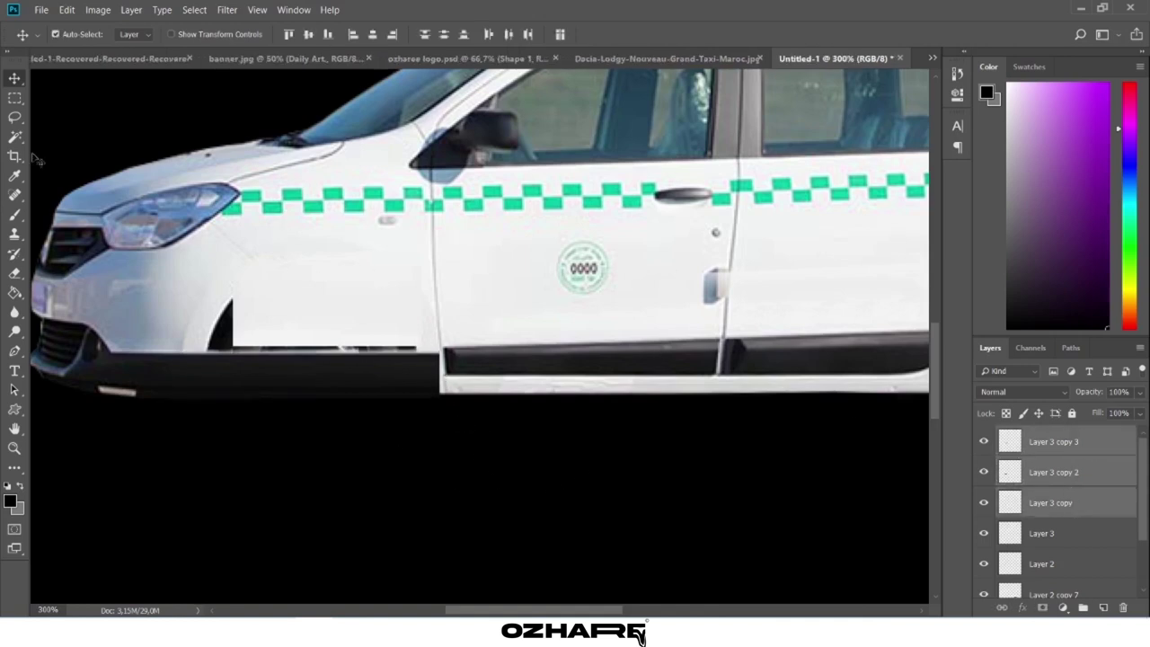
{"action": "left_click", "coordinate": [409, 312]}
{"action": "left_click", "coordinate": [14, 273]}
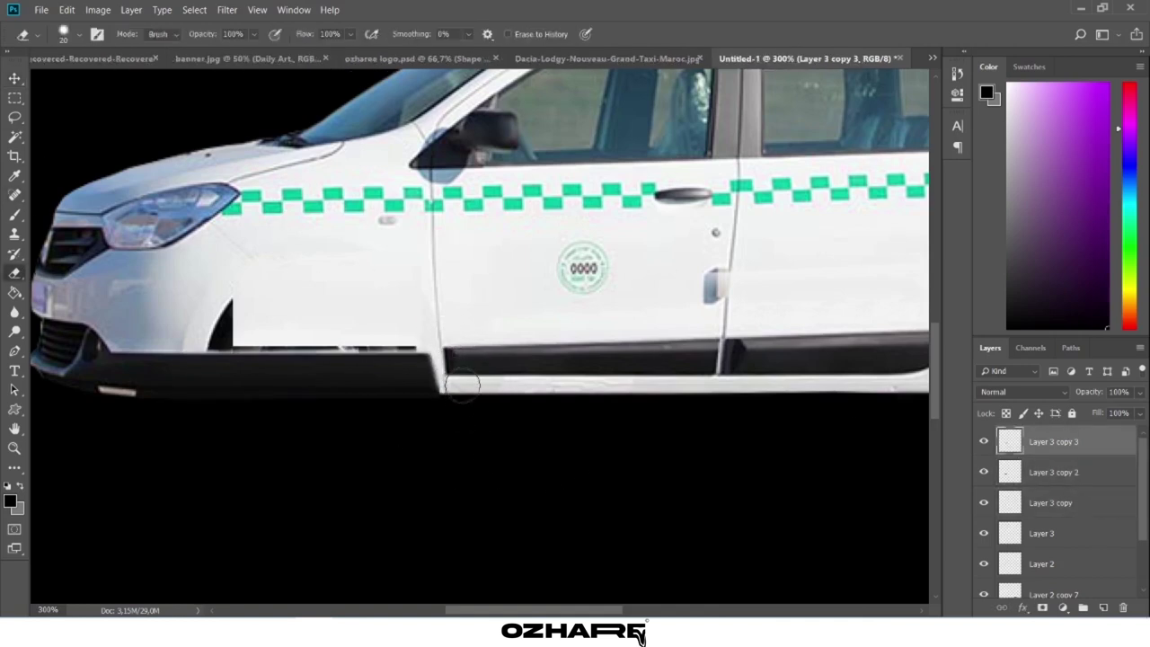
{"action": "left_click", "coordinate": [72, 34]}
{"action": "left_click", "coordinate": [437, 345]}
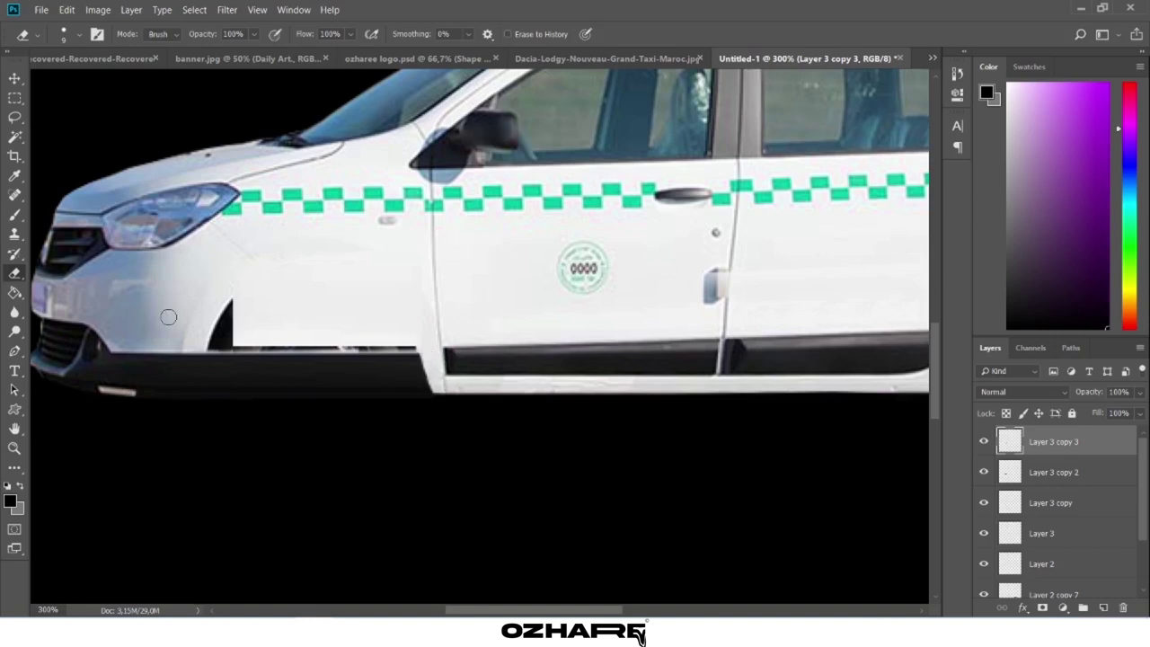
Stretch the white Layer 2 patch up and left over the front wheel arch.
{"action": "key", "text": "v"}
{"action": "left_click_drag", "start_coordinate": [378, 316], "coordinate": [383, 317]}
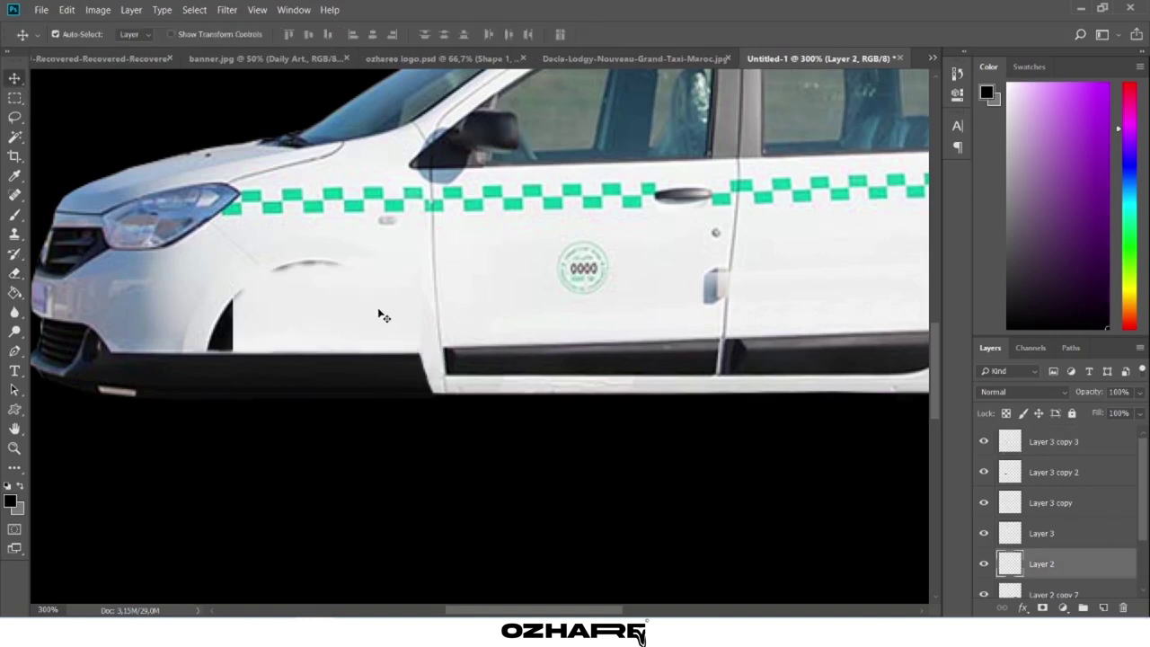
{"action": "key", "text": "ctrl+t"}
{"action": "left_click_drag", "start_coordinate": [327, 257], "coordinate": [327, 234]}
{"action": "left_click_drag", "start_coordinate": [231, 295], "coordinate": [180, 300]}
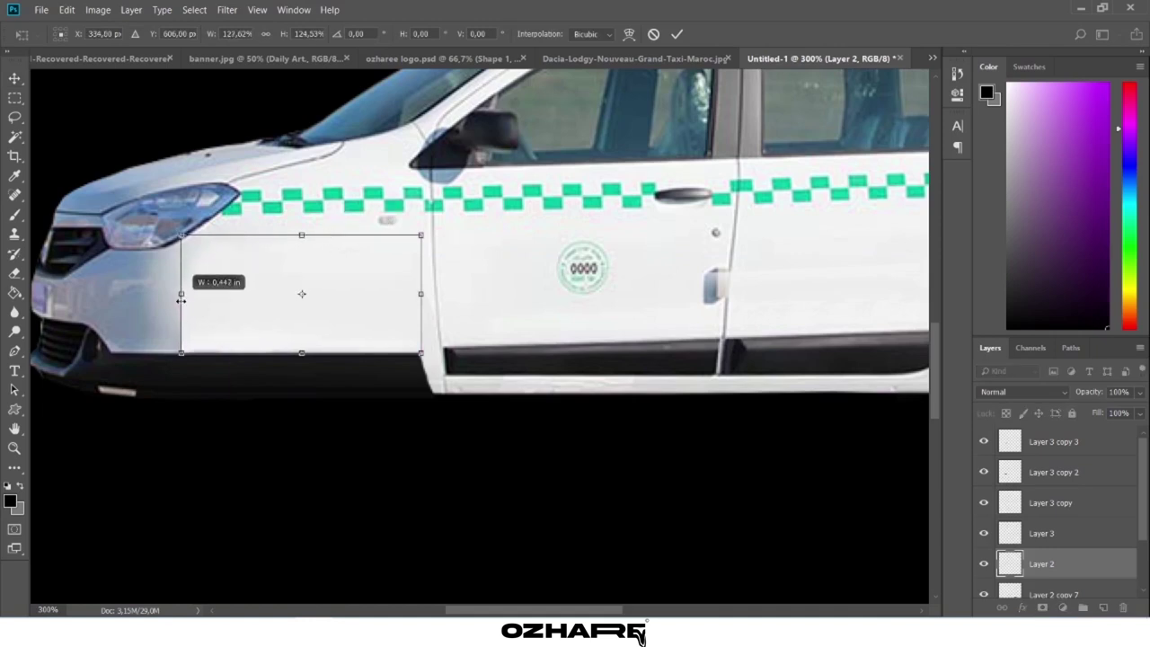
{"action": "key", "text": "Return"}
Soften the patch edge into the front bumper with a 42 px eraser.
{"action": "key", "text": "e"}
{"action": "right_click", "coordinate": [100, 76]}
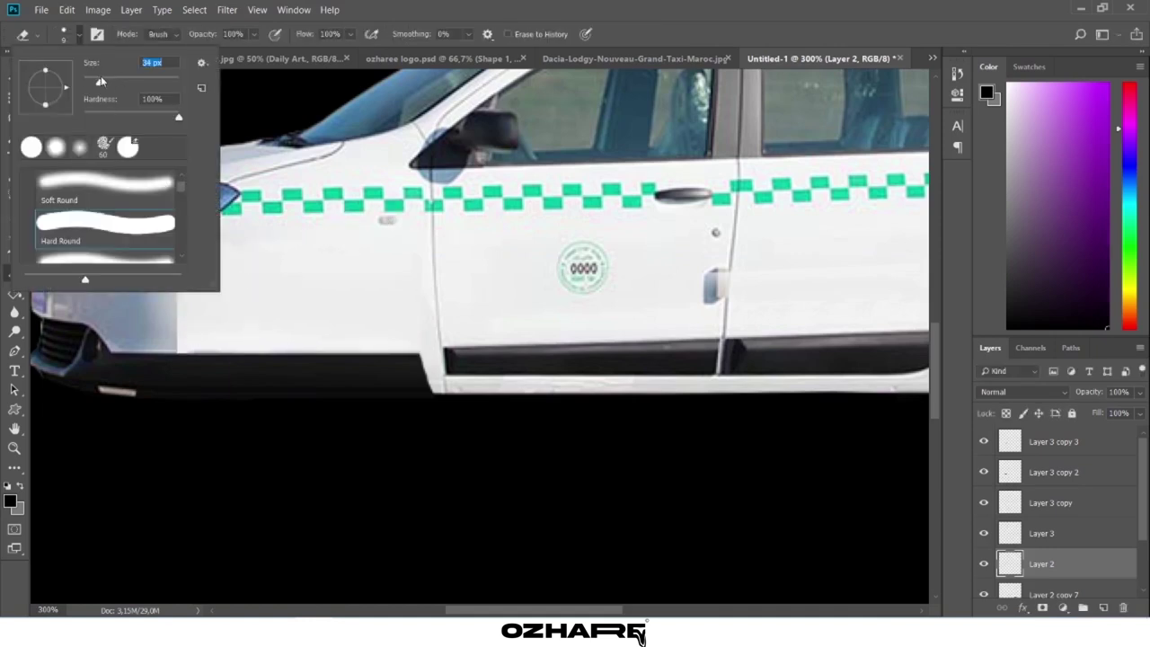
{"action": "left_click_drag", "start_coordinate": [100, 75], "coordinate": [103, 76]}
{"action": "key", "text": "Return"}
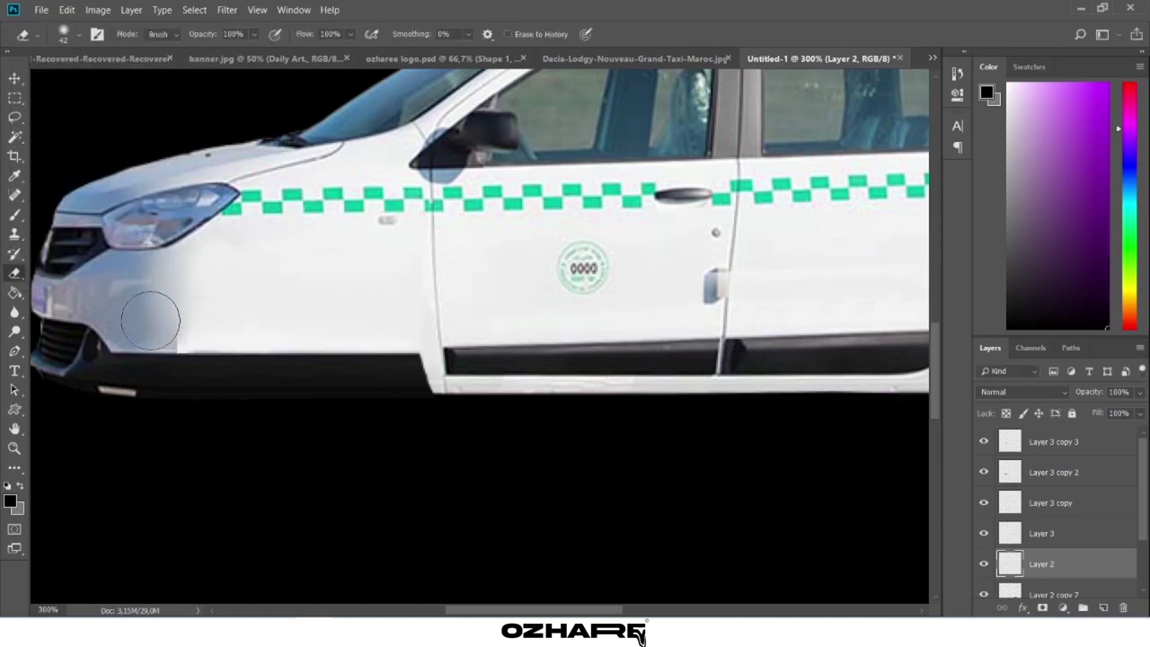
{"action": "left_click_drag", "start_coordinate": [150, 320], "coordinate": [150, 366]}
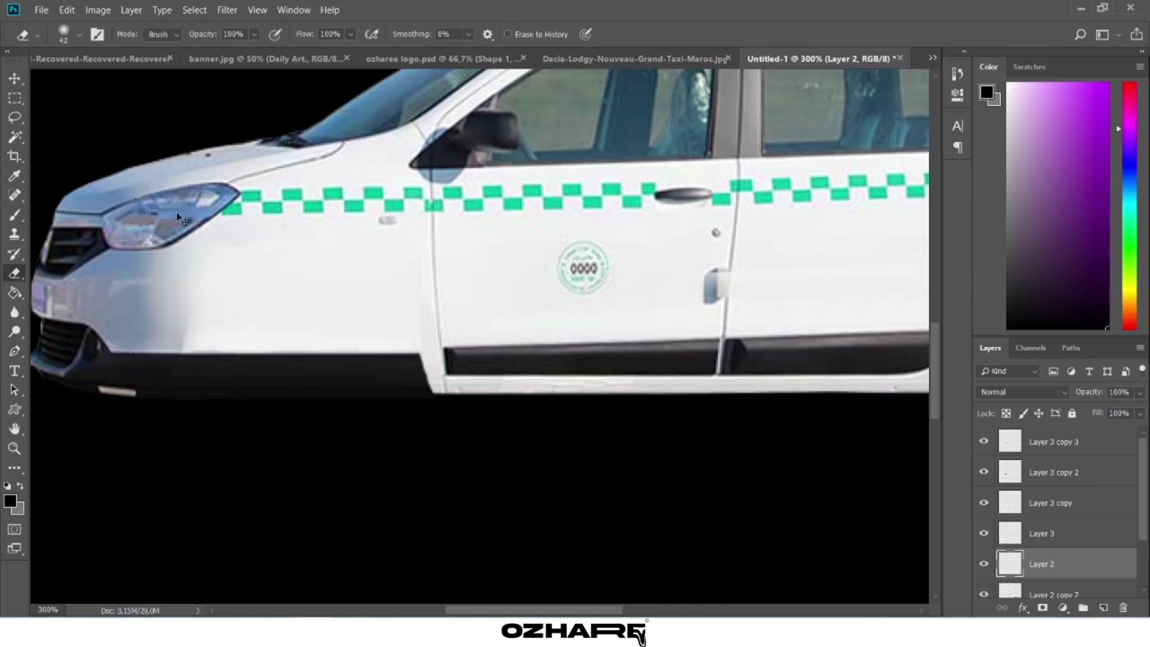
{"action": "left_click", "coordinate": [15, 79]}
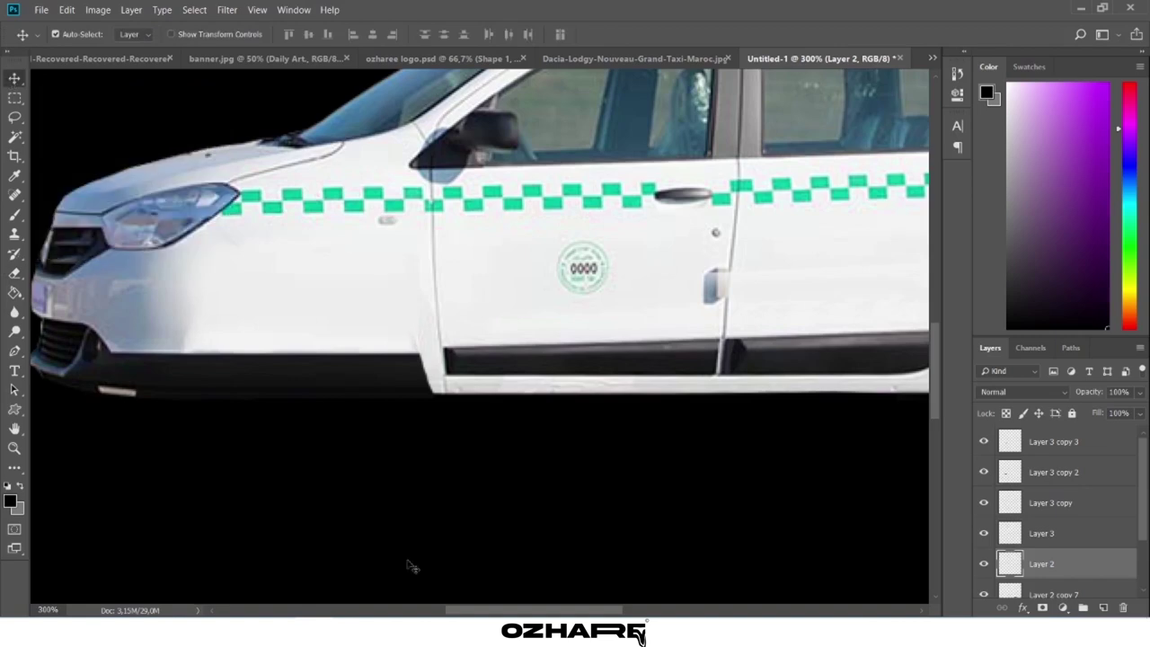
{"action": "scroll", "coordinate": [566, 396], "scroll_direction": "right", "scroll_amount": 2}
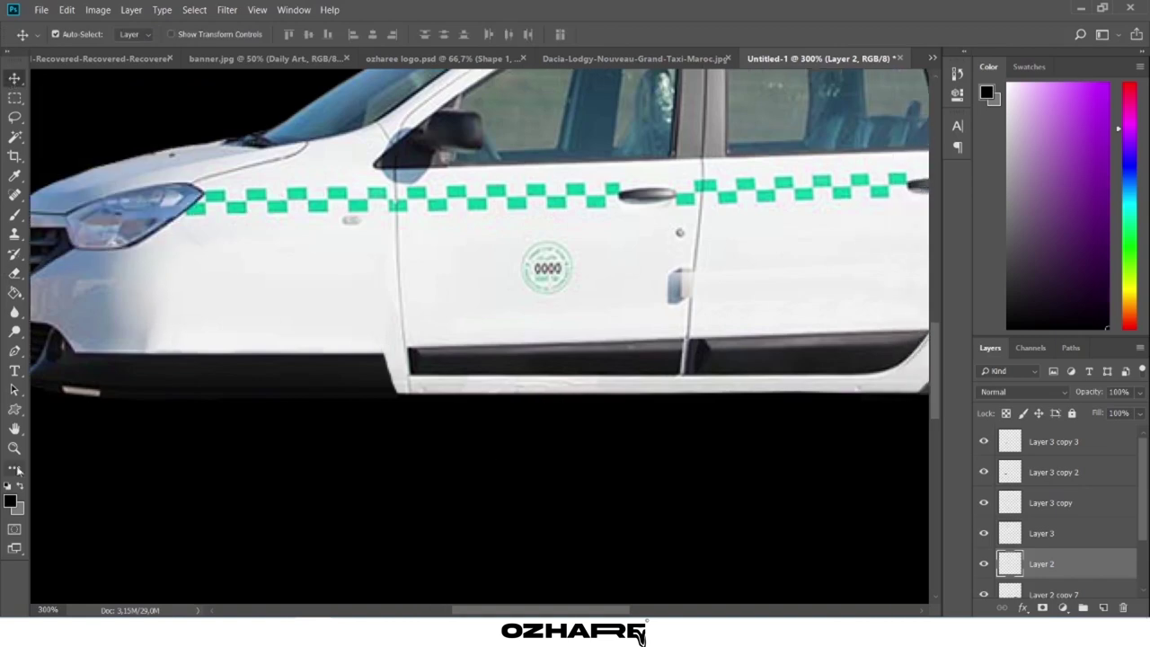
Restore the uncut taxi photo from History and zoom in on its front wheel and bumper.
{"action": "double_click", "coordinate": [14, 447]}
{"action": "left_click", "coordinate": [14, 78]}
{"action": "left_click", "coordinate": [634, 59]}
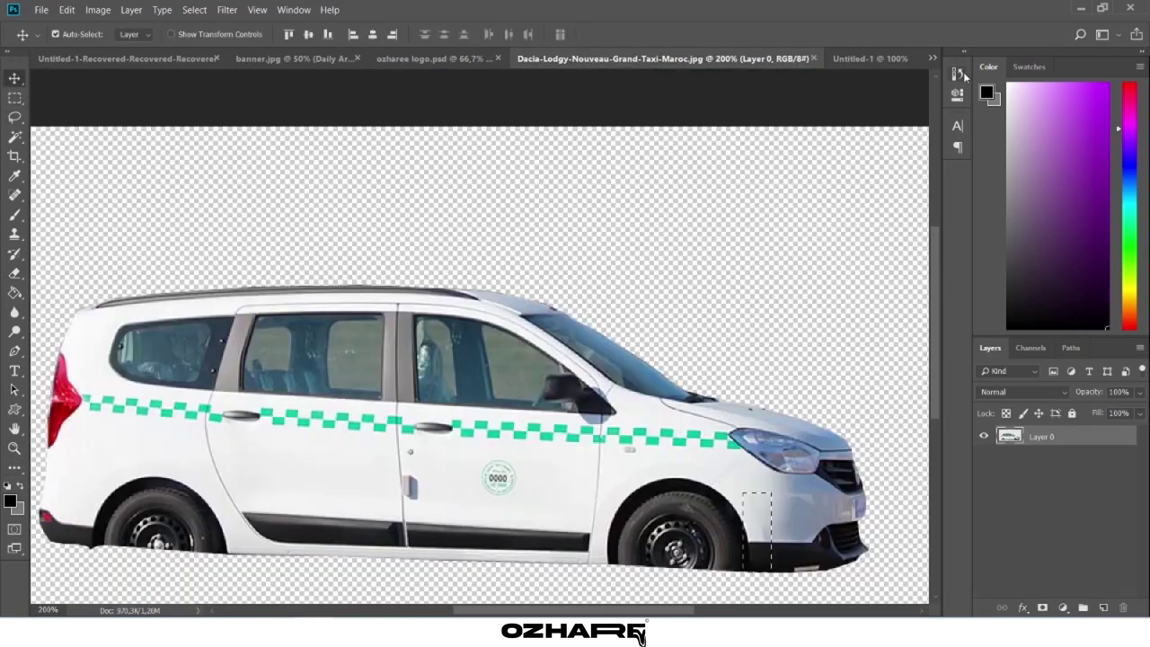
{"action": "left_click", "coordinate": [957, 72]}
{"action": "left_click", "coordinate": [1120, 436]}
{"action": "double_click", "coordinate": [15, 447]}
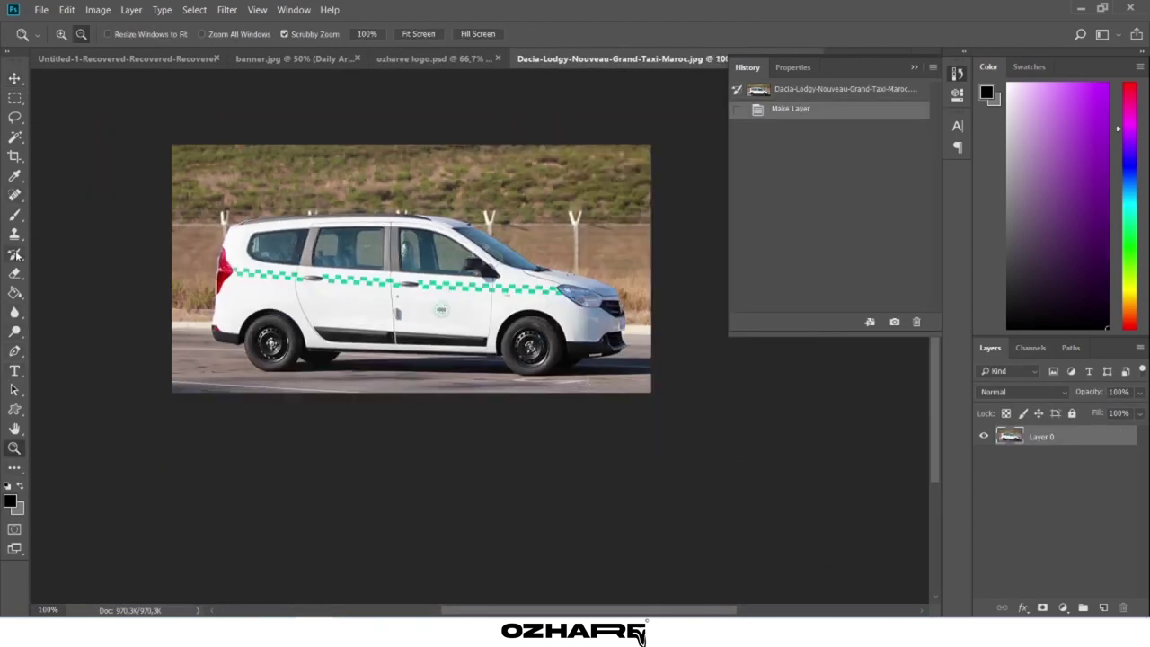
{"action": "left_click_drag", "start_coordinate": [422, 385], "coordinate": [499, 385]}
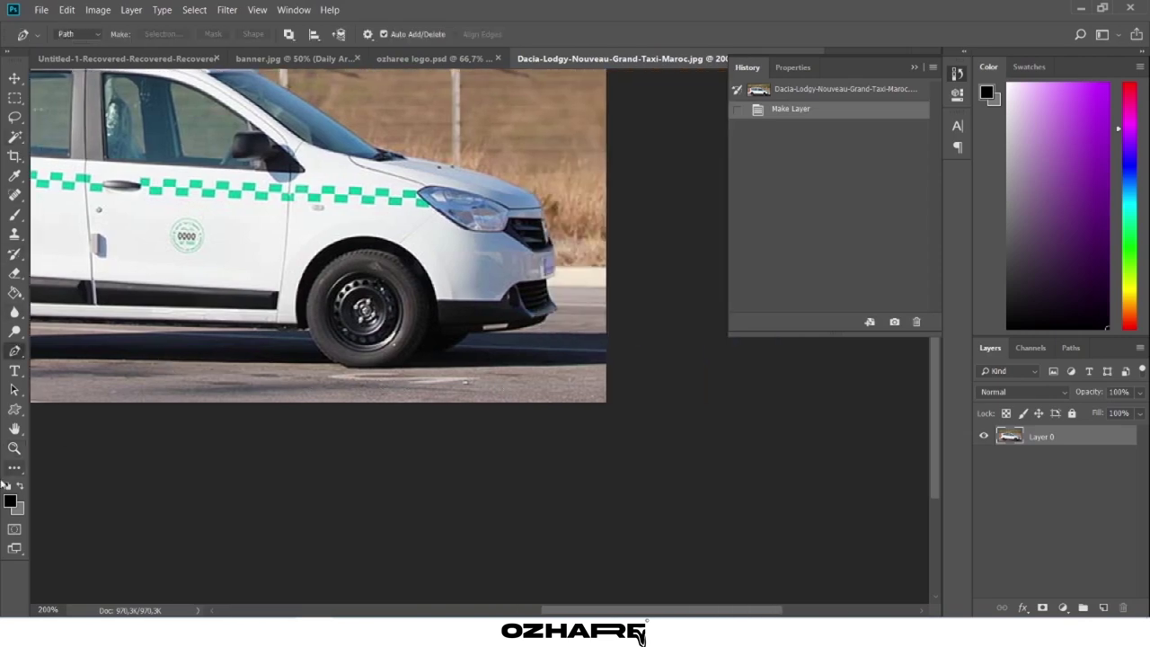
{"action": "key", "text": "ctrl+plus"}
{"action": "key", "text": "ctrl+plus"}
{"action": "key", "text": "ctrl+plus"}
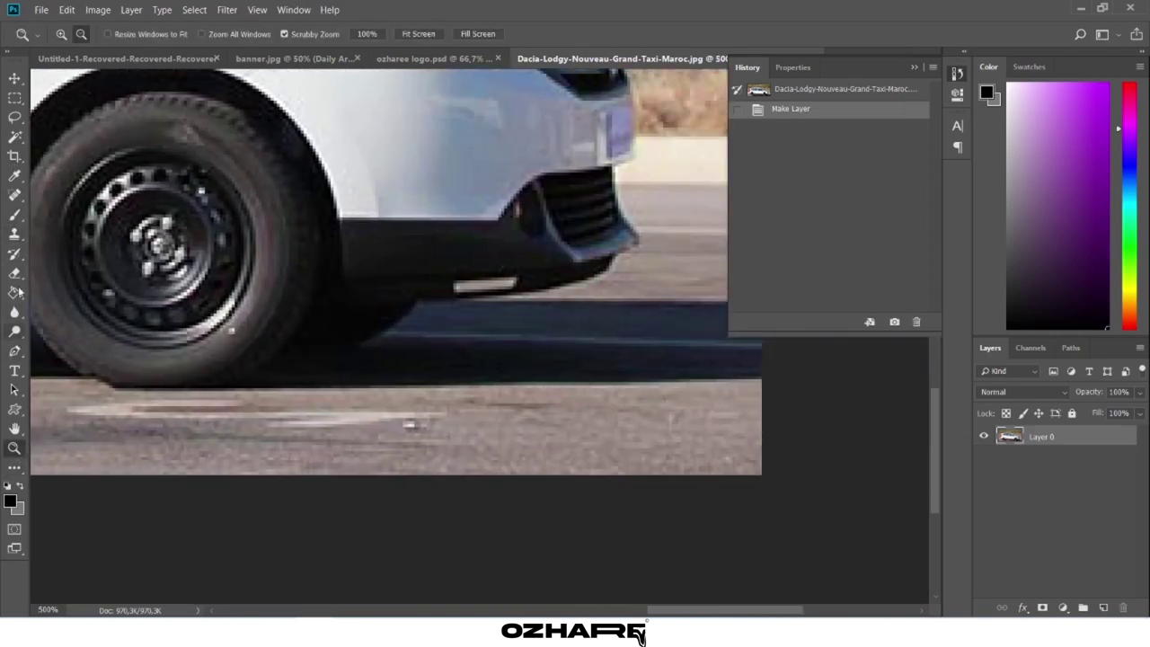
Trace the dark ground shadow under the taxi's sill with a Pen path.
{"action": "left_click", "coordinate": [14, 351]}
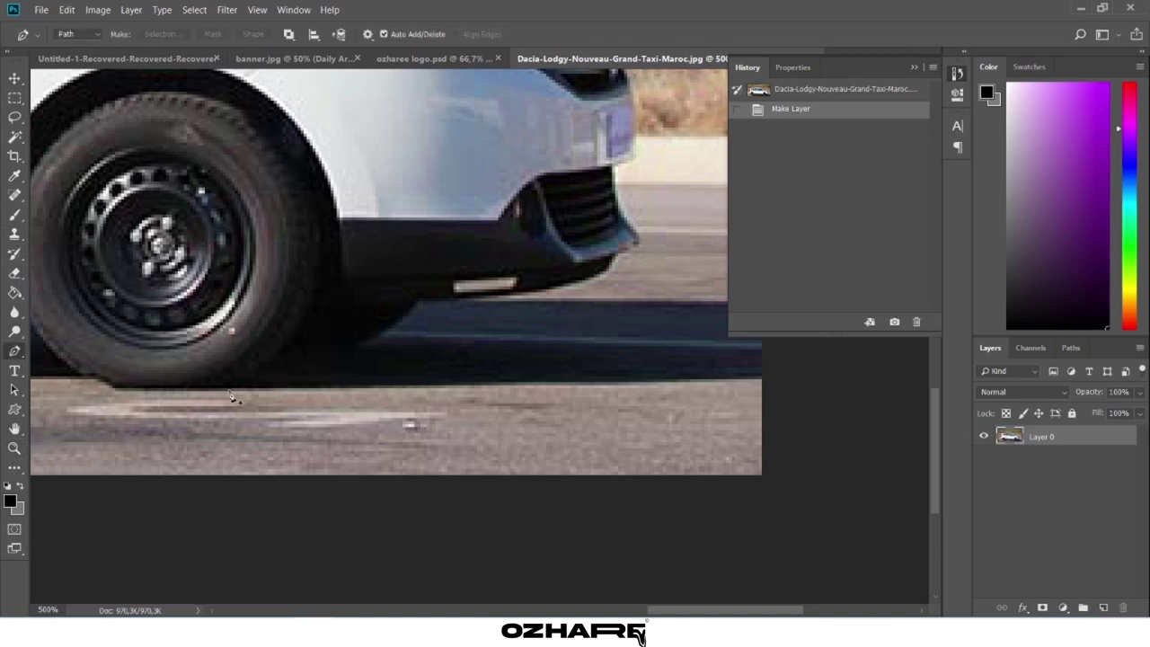
{"action": "left_click", "coordinate": [228, 391]}
{"action": "left_click", "coordinate": [303, 385]}
{"action": "key", "text": "ctrl+z"}
{"action": "left_click", "coordinate": [392, 386]}
{"action": "left_click", "coordinate": [572, 383]}
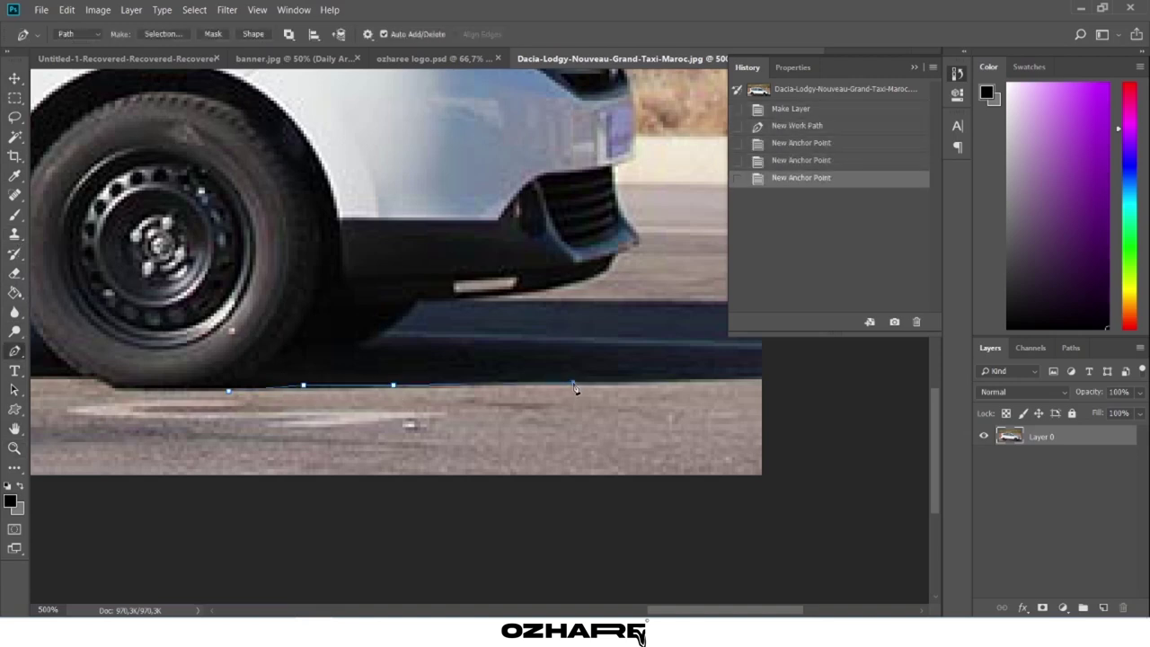
{"action": "left_click", "coordinate": [707, 381]}
{"action": "scroll", "coordinate": [707, 381], "scroll_direction": "right", "scroll_amount": 2}
{"action": "left_click", "coordinate": [659, 362]}
{"action": "left_click", "coordinate": [663, 333]}
{"action": "left_click", "coordinate": [663, 304]}
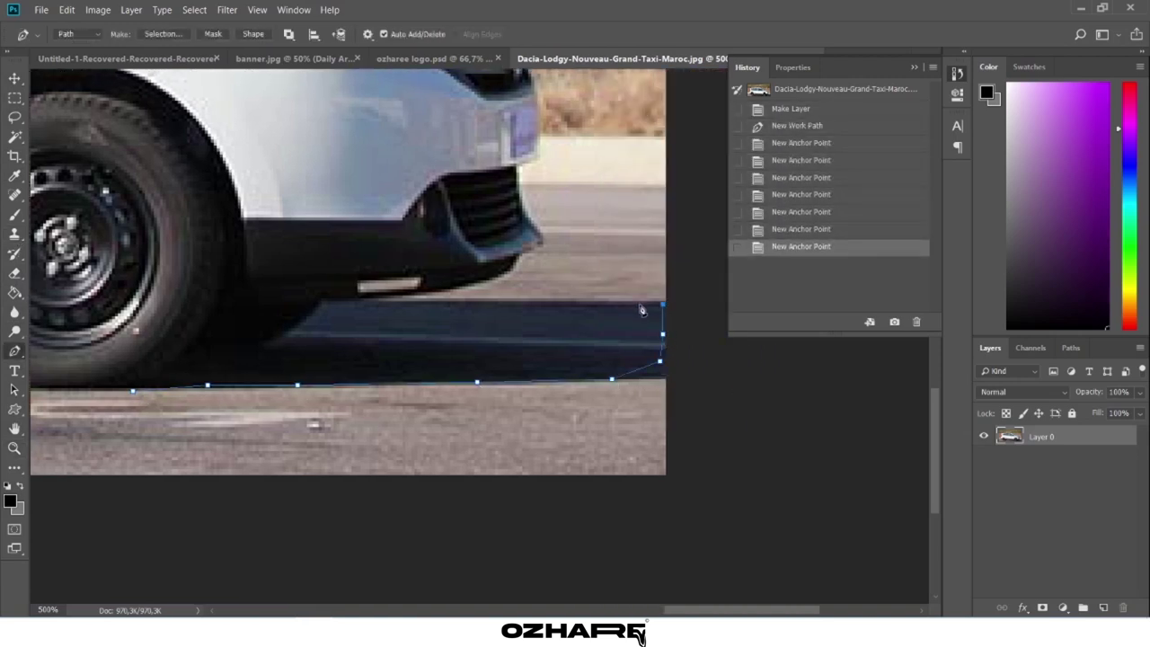
{"action": "left_click", "coordinate": [588, 302]}
{"action": "left_click", "coordinate": [492, 302]}
{"action": "left_click", "coordinate": [346, 301]}
{"action": "scroll", "coordinate": [346, 307], "scroll_direction": "left", "scroll_amount": 1}
{"action": "scroll", "coordinate": [347, 308], "scroll_direction": "left", "scroll_amount": 4}
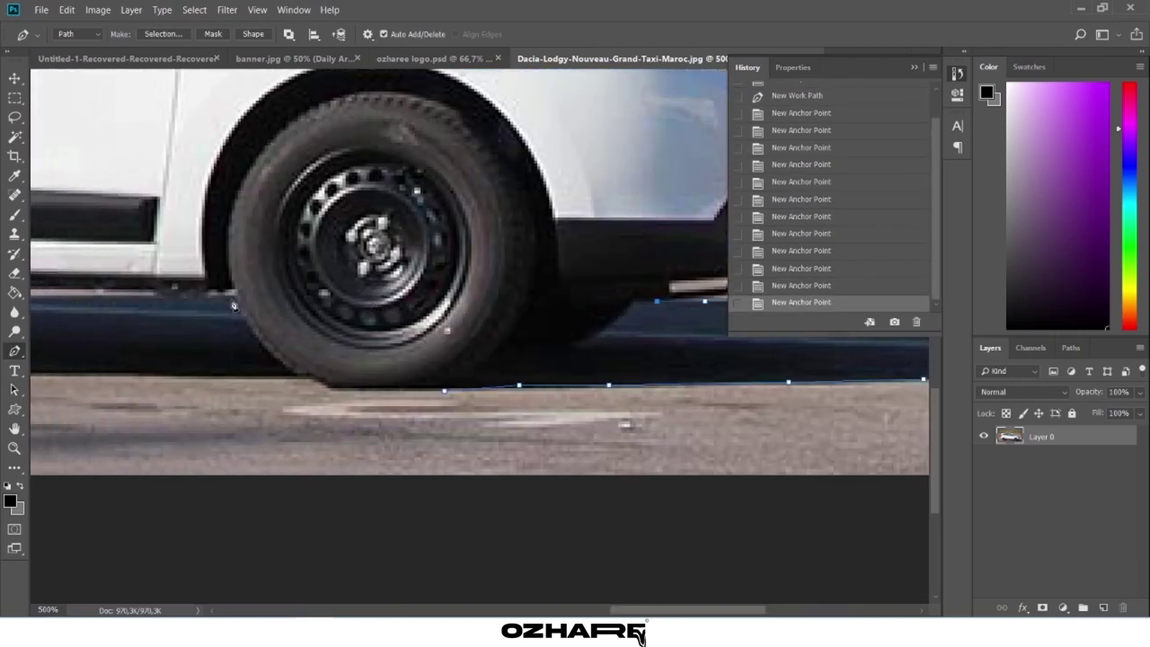
{"action": "left_click", "coordinate": [258, 297]}
{"action": "scroll", "coordinate": [257, 297], "scroll_direction": "left", "scroll_amount": 7}
{"action": "left_click", "coordinate": [438, 302]}
{"action": "left_click", "coordinate": [278, 305]}
{"action": "scroll", "coordinate": [277, 315], "scroll_direction": "right", "scroll_amount": 2}
{"action": "scroll", "coordinate": [276, 321], "scroll_direction": "left", "scroll_amount": 6}
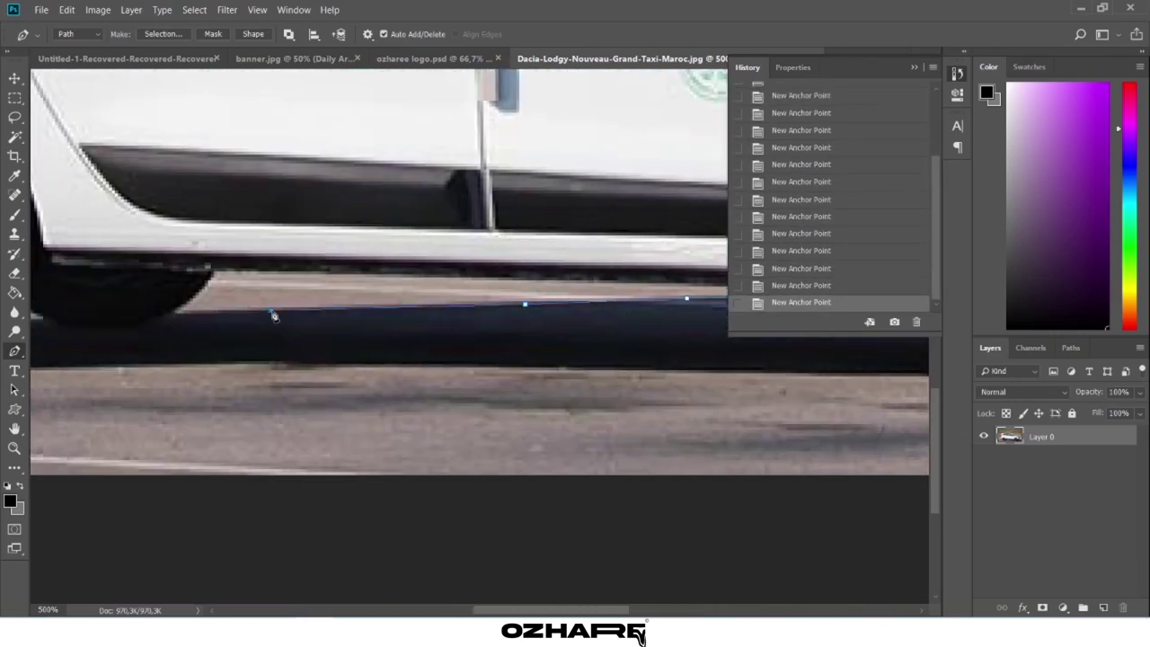
{"action": "scroll", "coordinate": [275, 310], "scroll_direction": "left", "scroll_amount": 5}
{"action": "left_click", "coordinate": [424, 308]}
{"action": "left_click", "coordinate": [325, 325]}
{"action": "left_click", "coordinate": [193, 327]}
{"action": "scroll", "coordinate": [252, 362], "scroll_direction": "left", "scroll_amount": 1}
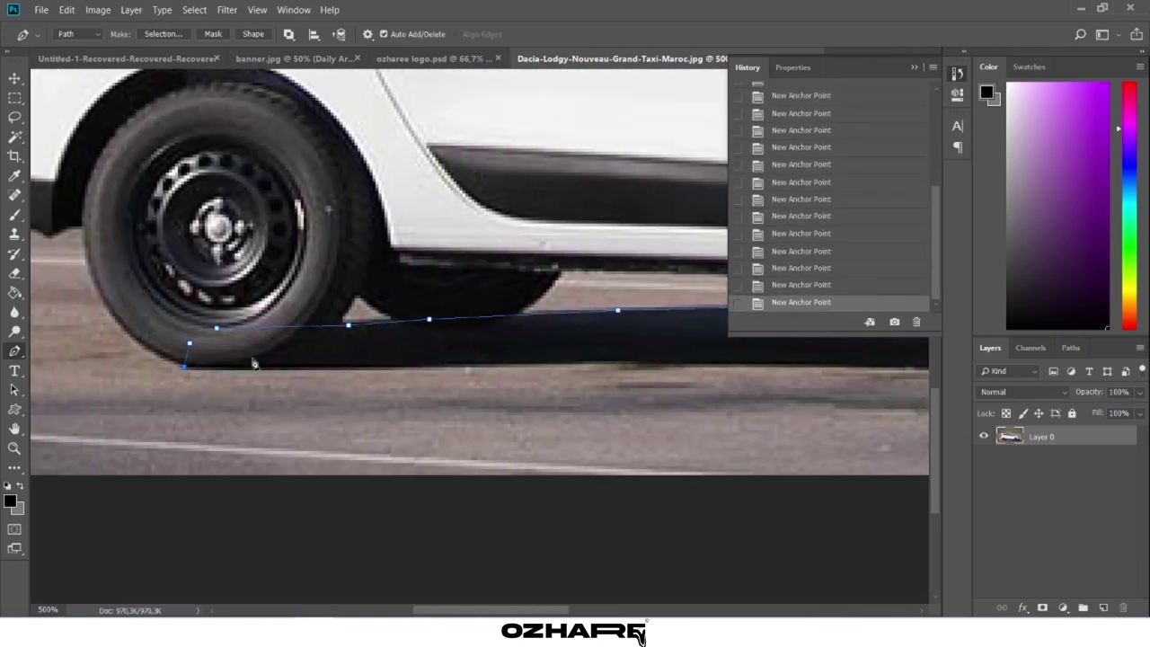
{"action": "left_click", "coordinate": [252, 362]}
{"action": "scroll", "coordinate": [252, 362], "scroll_direction": "right", "scroll_amount": 3}
{"action": "left_click", "coordinate": [592, 371]}
{"action": "scroll", "coordinate": [593, 370], "scroll_direction": "right", "scroll_amount": 8}
{"action": "scroll", "coordinate": [593, 370], "scroll_direction": "right", "scroll_amount": 1}
{"action": "left_click", "coordinate": [641, 376]}
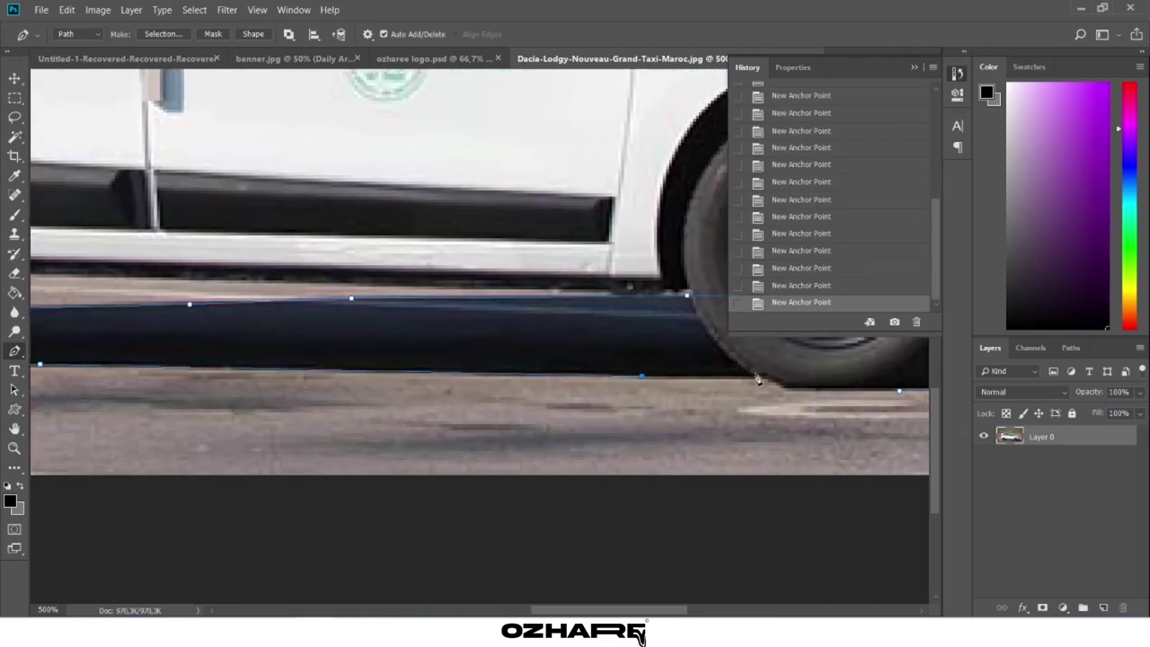
{"action": "left_click", "coordinate": [755, 372]}
{"action": "left_click", "coordinate": [903, 395]}
Turn the shadow path into a selection and mask the layer to it.
{"action": "left_click", "coordinate": [1070, 348]}
{"action": "right_click", "coordinate": [1033, 378]}
{"action": "left_click", "coordinate": [1046, 423]}
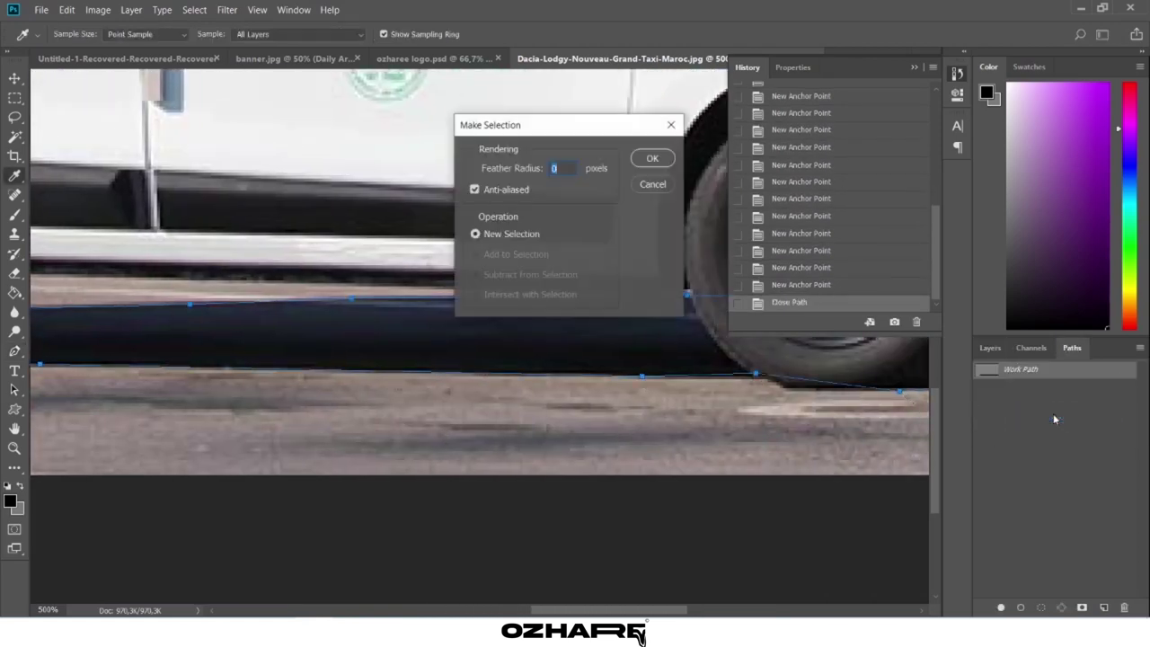
{"action": "left_click", "coordinate": [665, 164]}
{"action": "left_click", "coordinate": [990, 348]}
{"action": "left_click", "coordinate": [1042, 608]}
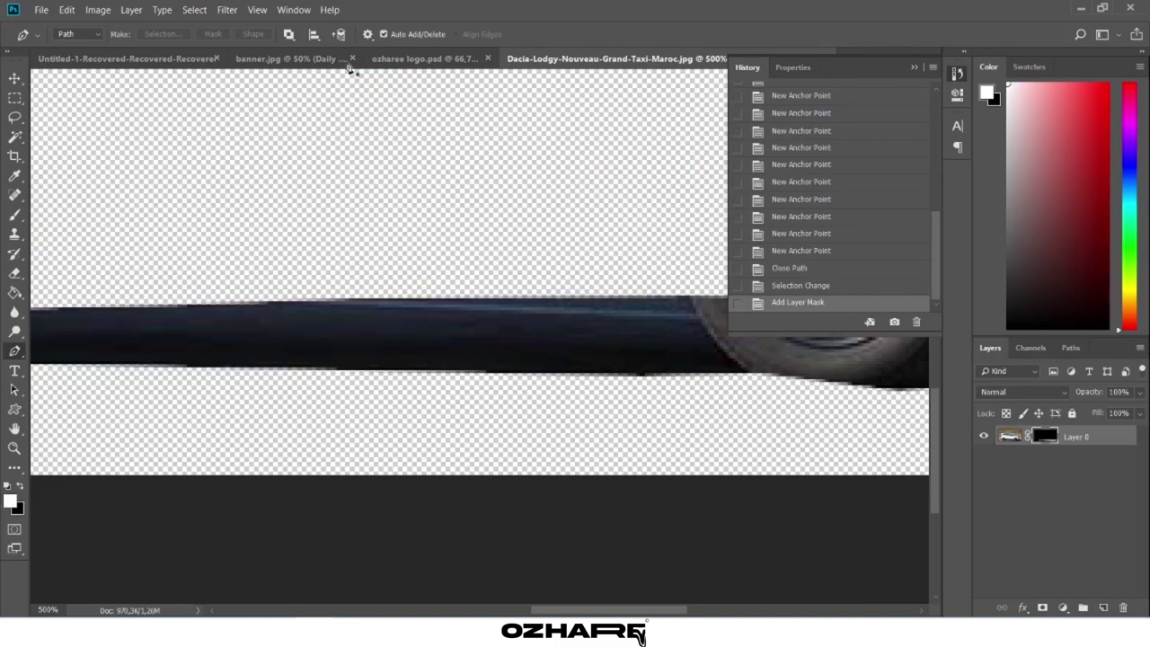
Convert the shadow layer for Smart Filters and drag it into Untitled-1 beneath the car.
{"action": "left_click", "coordinate": [228, 10]}
{"action": "left_click", "coordinate": [283, 43]}
{"action": "key", "text": "Return"}
{"action": "left_click", "coordinate": [16, 79]}
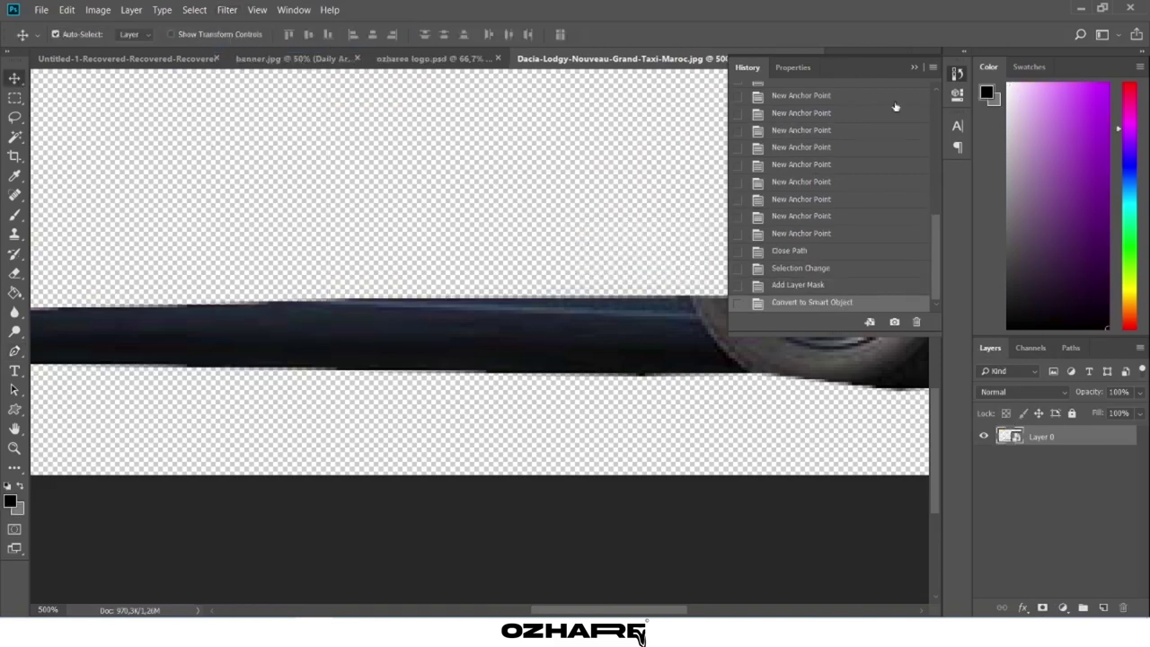
{"action": "left_click_drag", "start_coordinate": [809, 333], "coordinate": [570, 446]}
{"action": "key", "text": "ctrl+t"}
Flip the shadow strip horizontally and position it just beneath the taxi.
{"action": "right_click", "coordinate": [569, 447]}
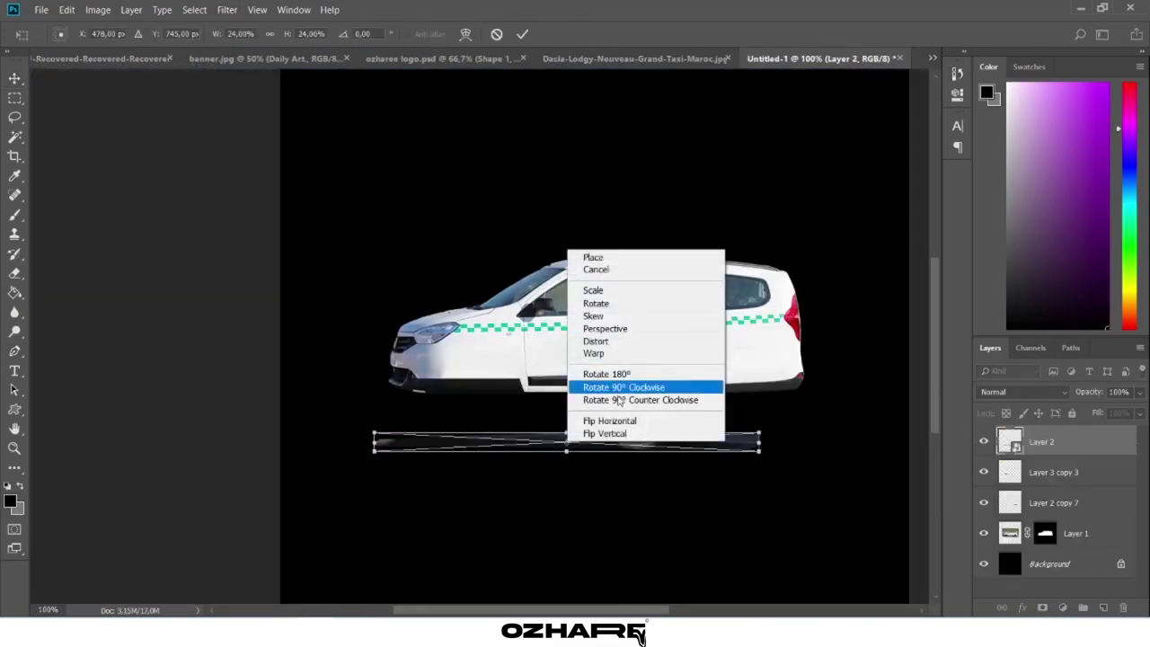
{"action": "left_click", "coordinate": [609, 421]}
{"action": "mouse_move", "coordinate": [722, 446]}
{"action": "left_mouse_down"}
{"action": "mouse_move", "coordinate": [762, 420]}
{"action": "mouse_move", "coordinate": [734, 418]}
{"action": "mouse_move", "coordinate": [799, 413]}
{"action": "left_mouse_up"}
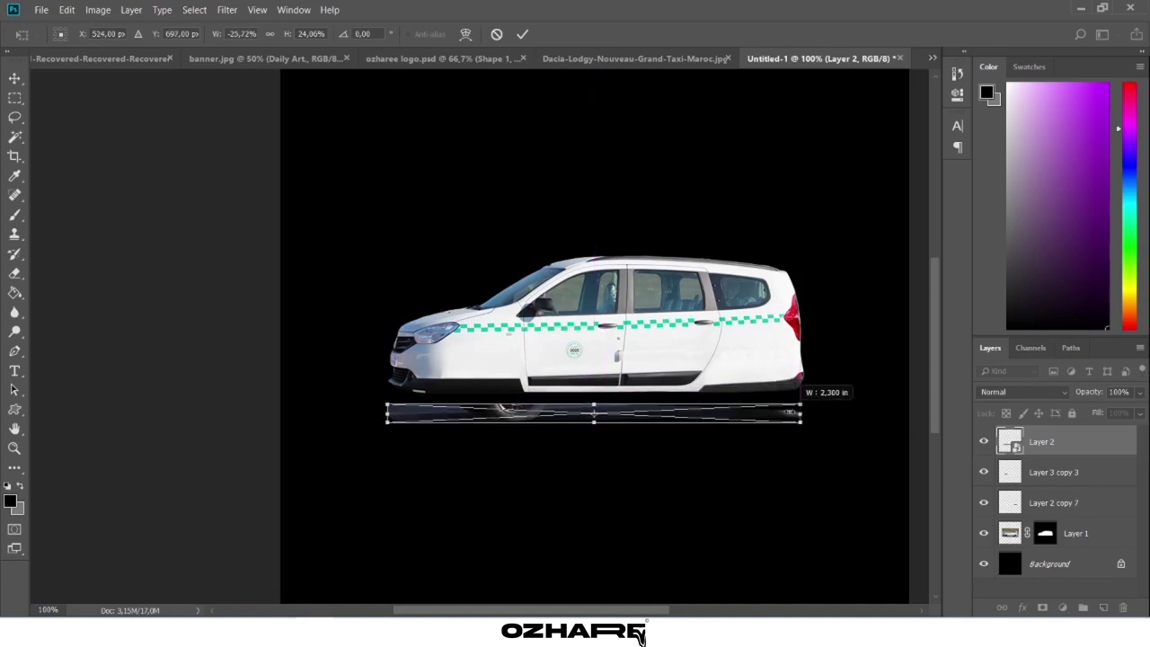
{"action": "key", "text": "Return"}
Give the strip a black Color Overlay, hide Background, and pick an eraser brush tip.
{"action": "left_click", "coordinate": [1024, 608]}
{"action": "left_click", "coordinate": [1060, 548]}
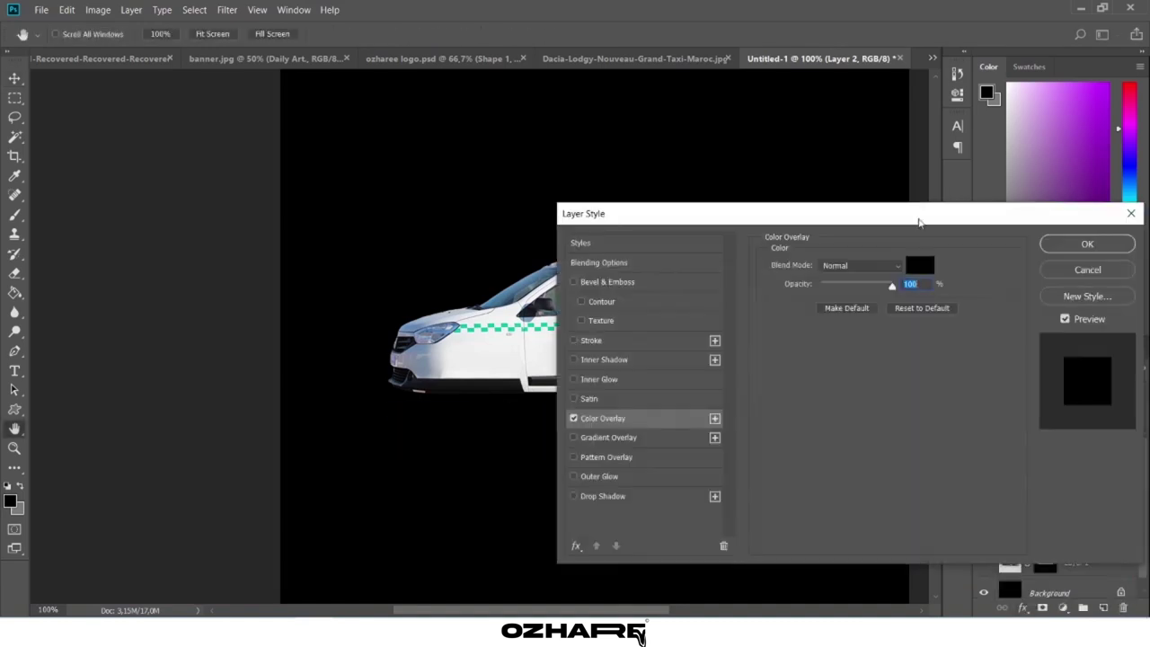
{"action": "left_click", "coordinate": [1086, 244]}
{"action": "left_click", "coordinate": [983, 593]}
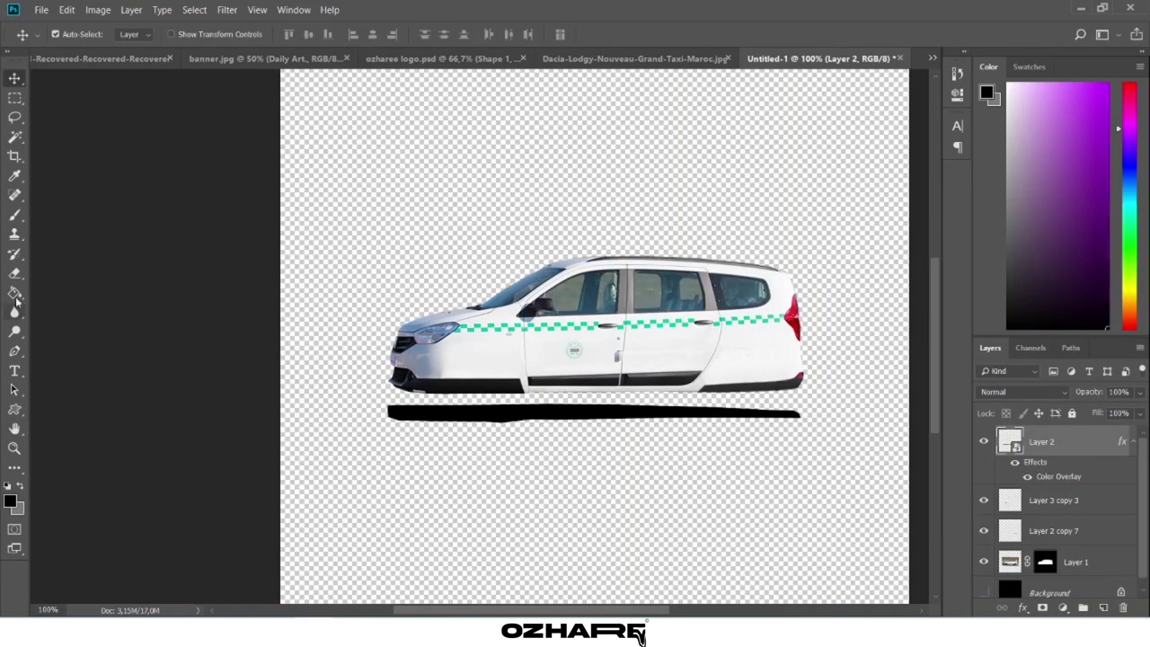
{"action": "key", "text": "e"}
{"action": "left_click", "coordinate": [79, 34]}
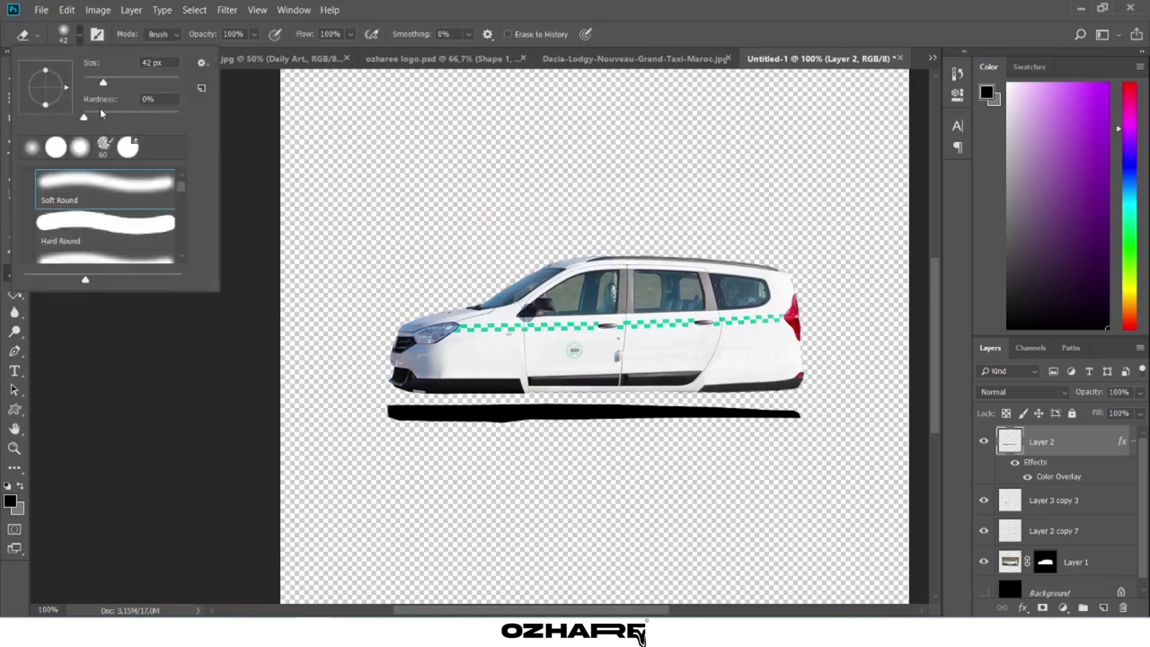
{"action": "left_click", "coordinate": [516, 439]}
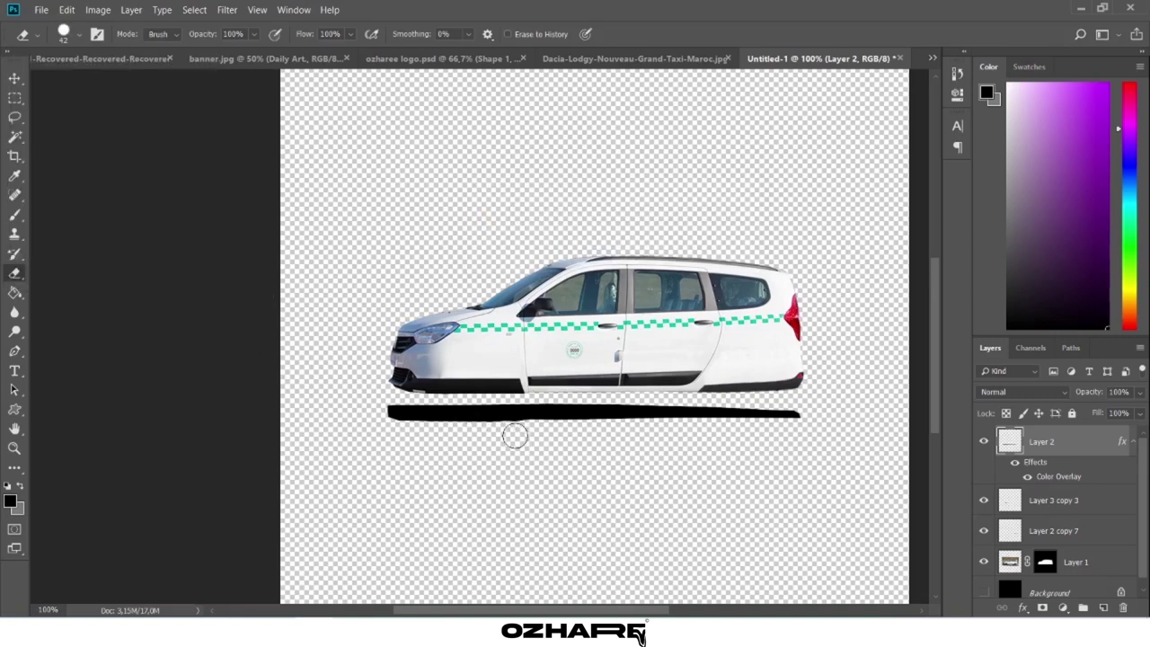
Apply a horizontal Motion Blur (angle 0, distance 57) to the shadow strip.
{"action": "key", "text": "v"}
{"action": "left_click", "coordinate": [227, 10]}
{"action": "mouse_move", "coordinate": [234, 169]}
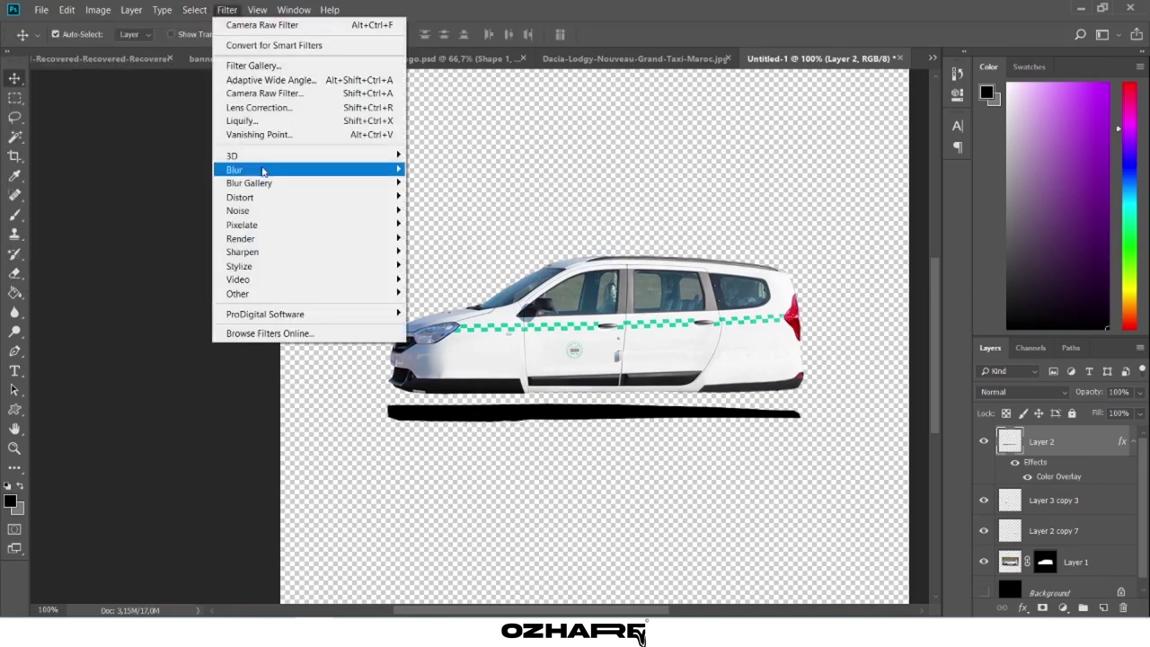
{"action": "left_click", "coordinate": [449, 224]}
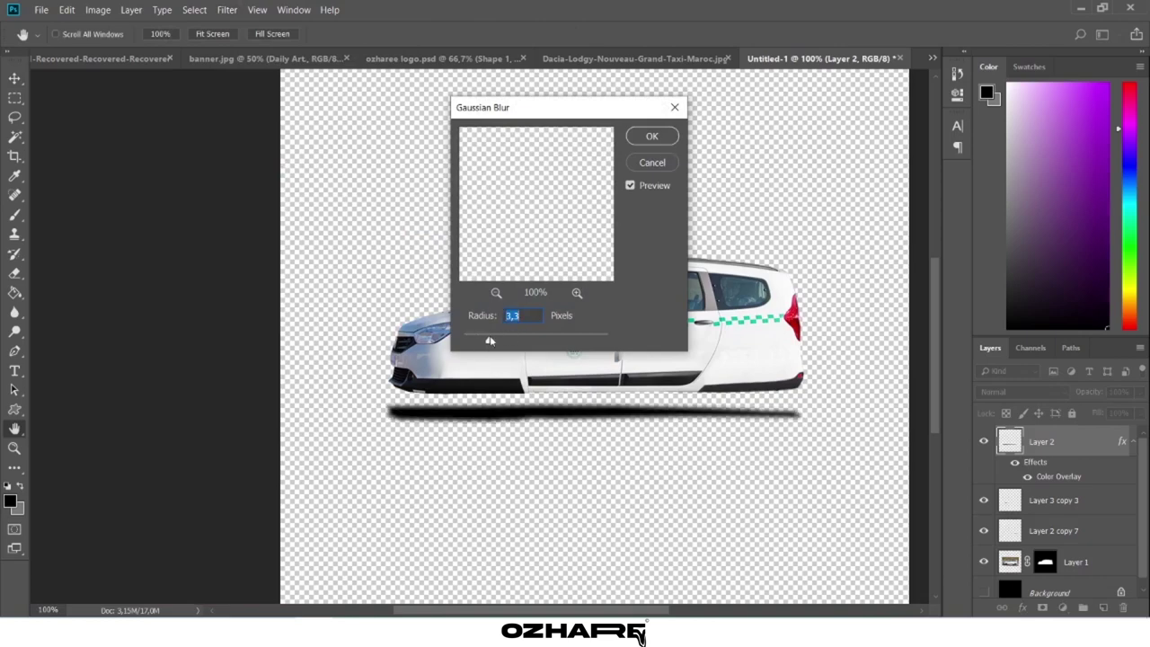
{"action": "left_click", "coordinate": [651, 162]}
{"action": "left_click", "coordinate": [227, 10]}
{"action": "left_click", "coordinate": [442, 252]}
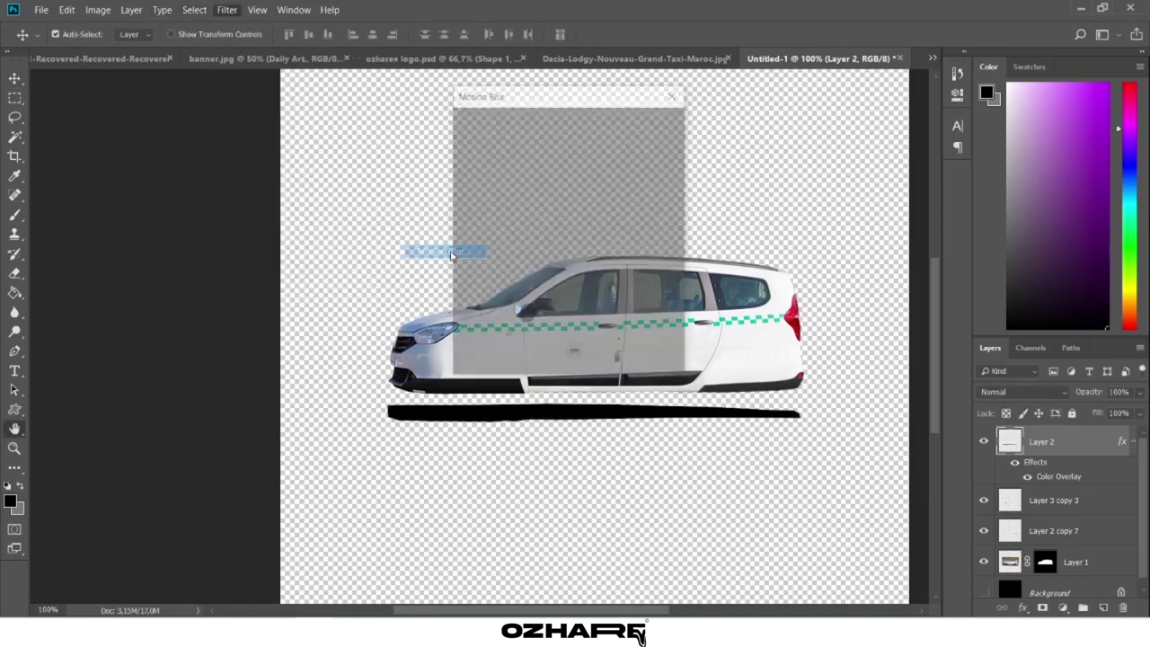
{"action": "left_click_drag", "start_coordinate": [487, 367], "coordinate": [501, 368]}
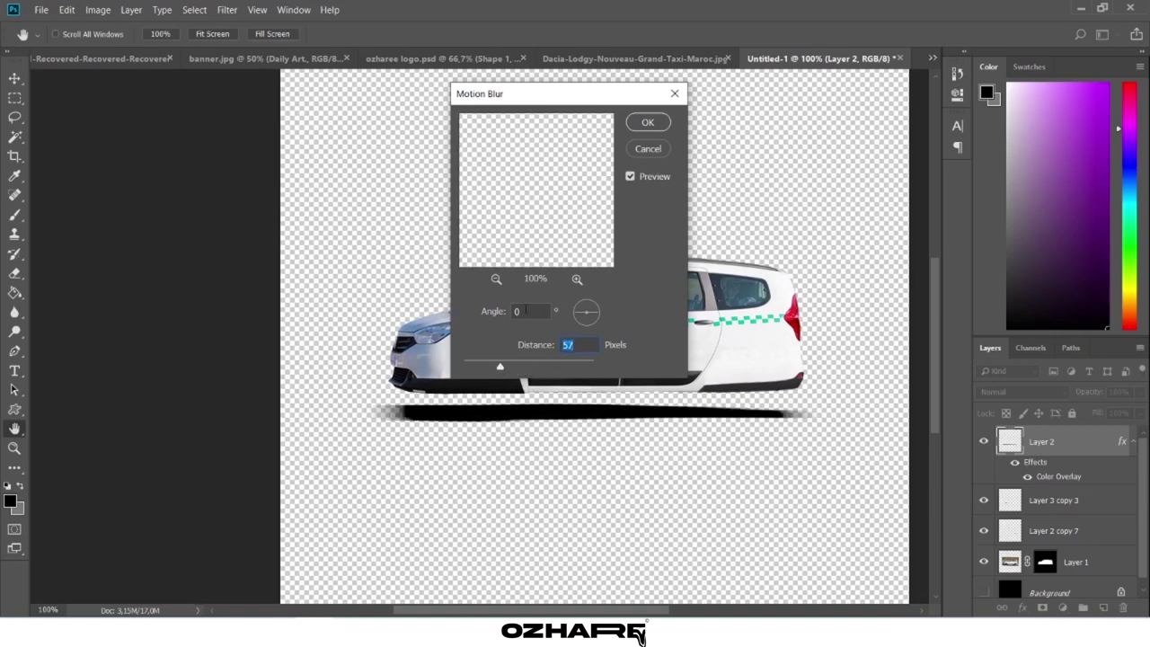
{"action": "left_click", "coordinate": [652, 126]}
Soften the shadow further with a 2,8 px Gaussian Blur.
{"action": "left_click", "coordinate": [226, 10]}
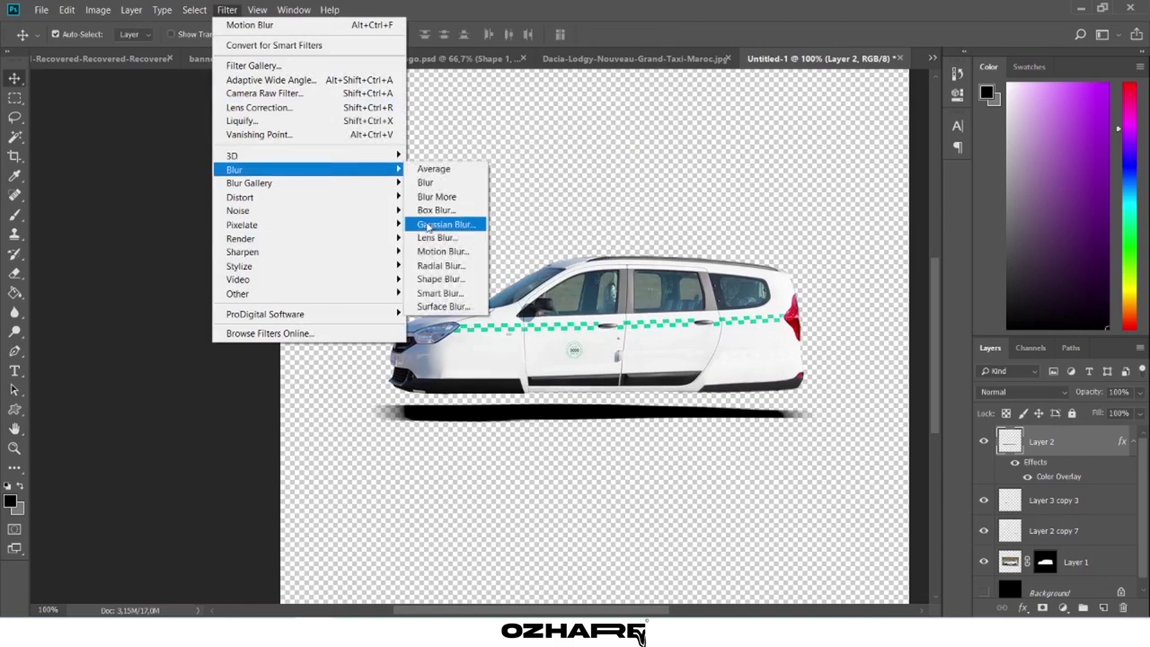
{"action": "left_click", "coordinate": [449, 224]}
{"action": "left_click_drag", "start_coordinate": [470, 343], "coordinate": [486, 350]}
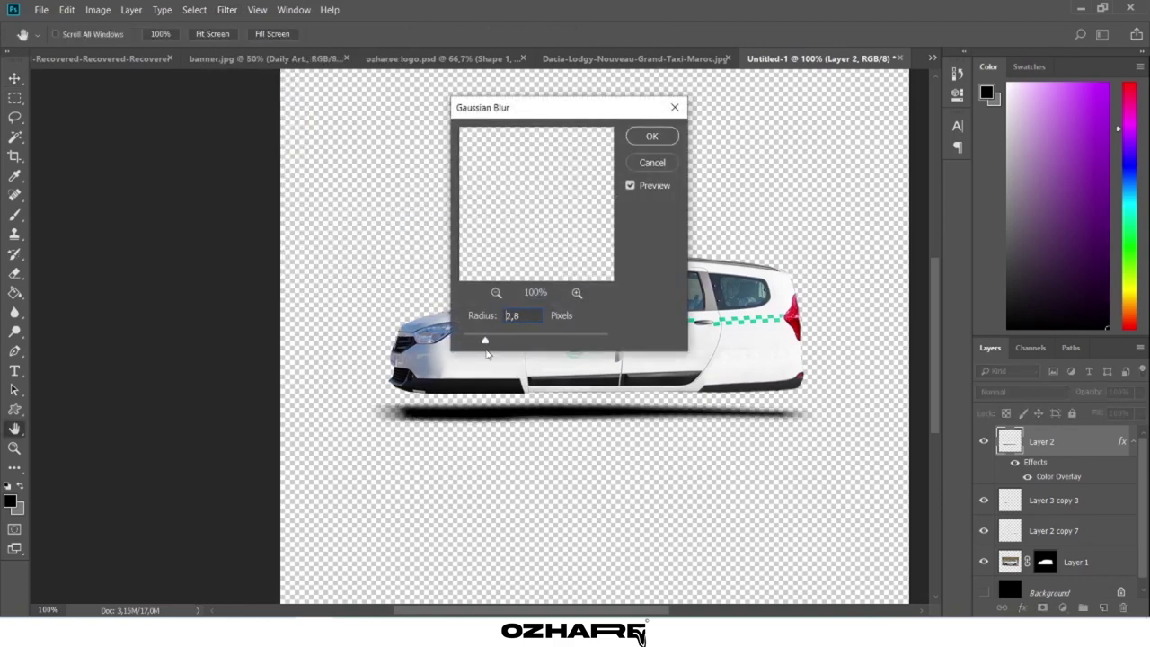
{"action": "left_click", "coordinate": [652, 135]}
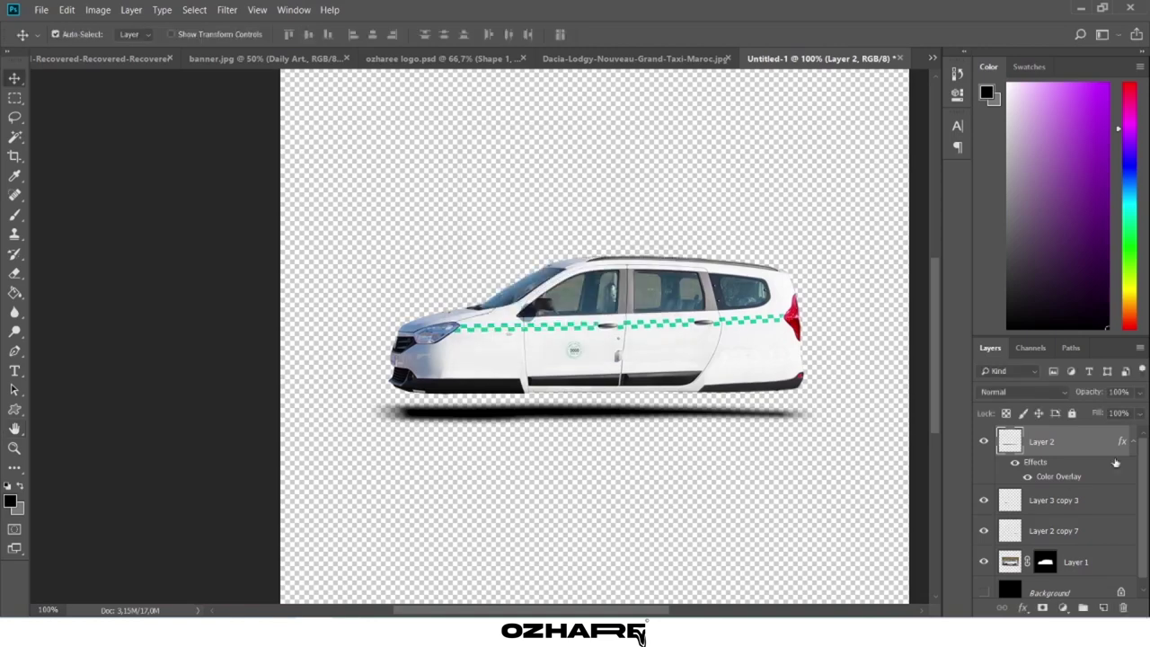
{"action": "left_click", "coordinate": [1141, 414]}
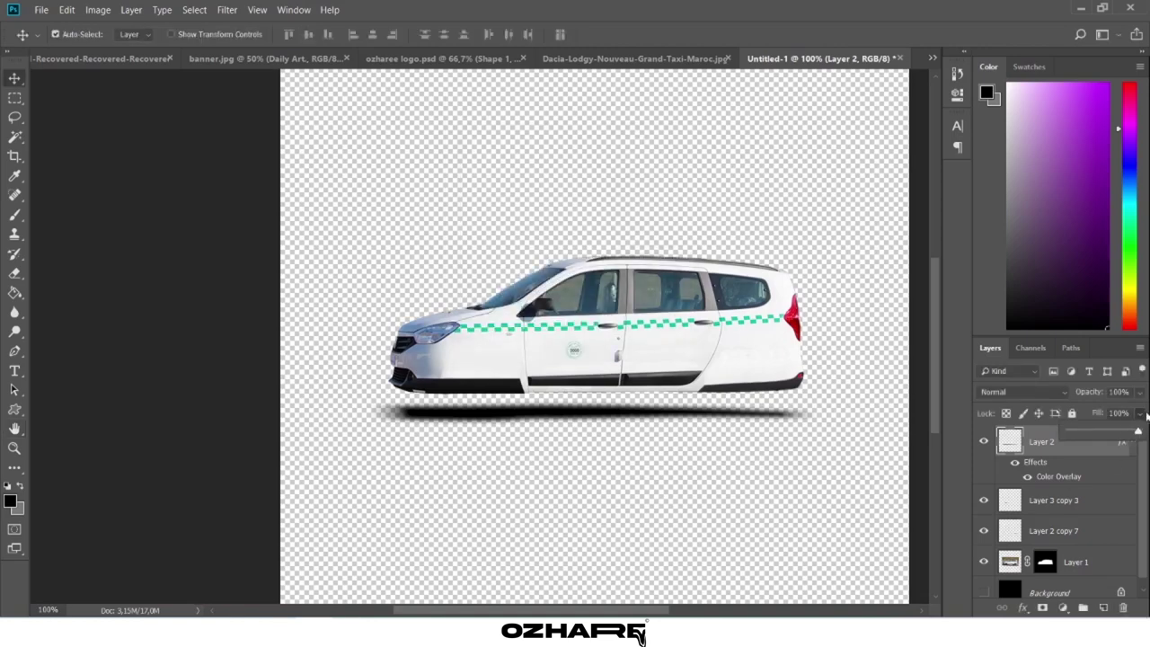
Confirm the strip's layer effects and enlarge the placed desert photo.
{"action": "double_click", "coordinate": [1075, 478]}
{"action": "key", "text": "Return"}
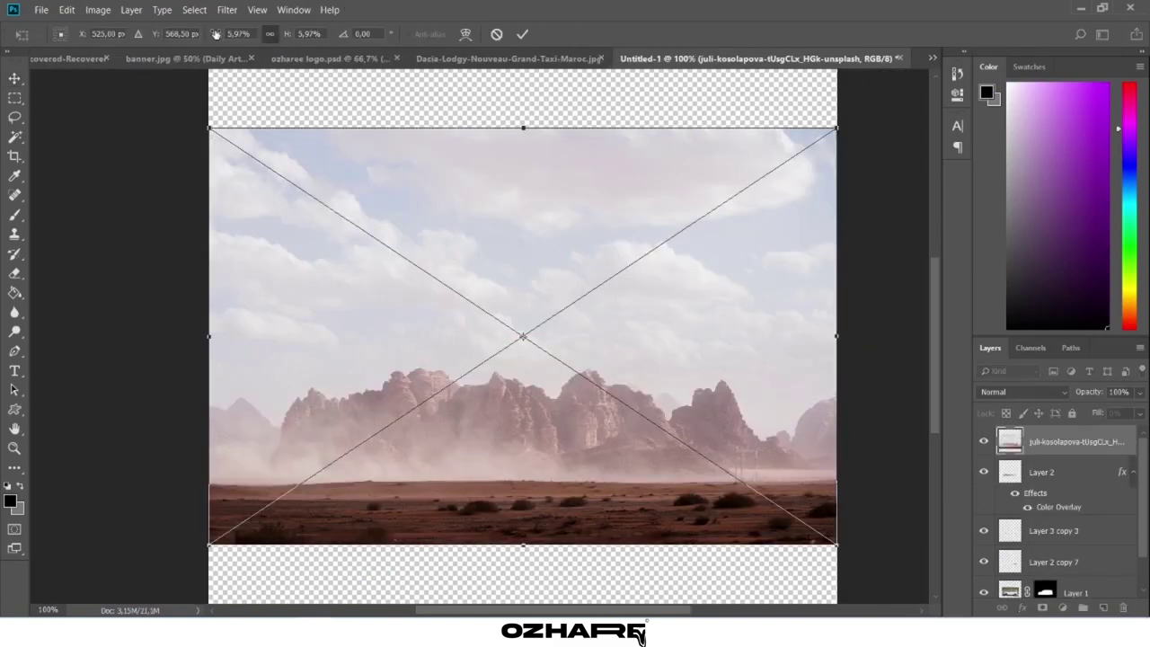
{"action": "key", "text": "Up"}
{"action": "key", "text": "Up"}
{"action": "key", "text": "Up"}
{"action": "key", "text": "Up"}
{"action": "key", "text": "ctrl+minus"}
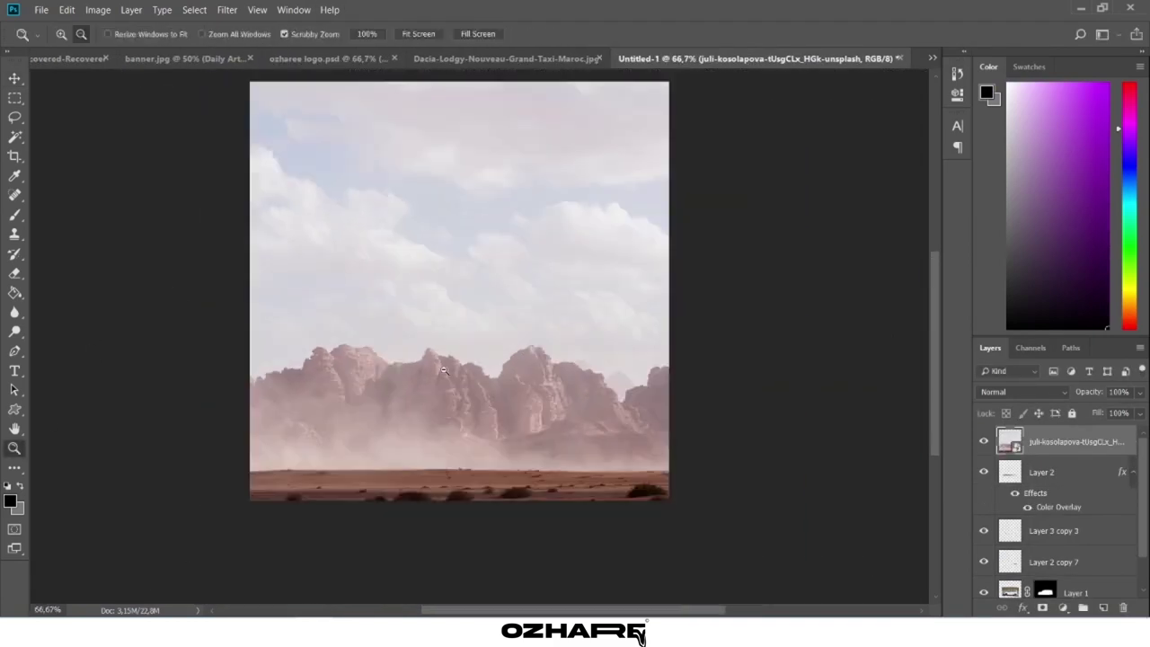
{"action": "key", "text": "Down"}
Fit the desert photo to the canvas edges and send it below the taxi layers.
{"action": "left_click_drag", "start_coordinate": [519, 240], "coordinate": [519, 220]}
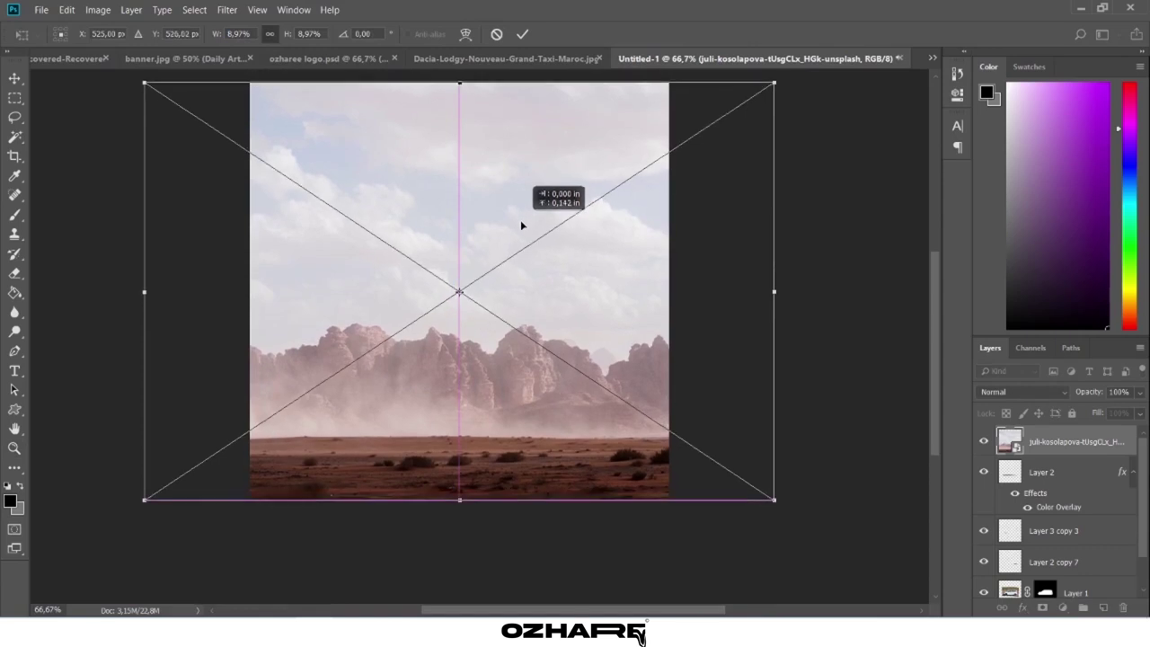
{"action": "left_click_drag", "start_coordinate": [459, 492], "coordinate": [459, 496]}
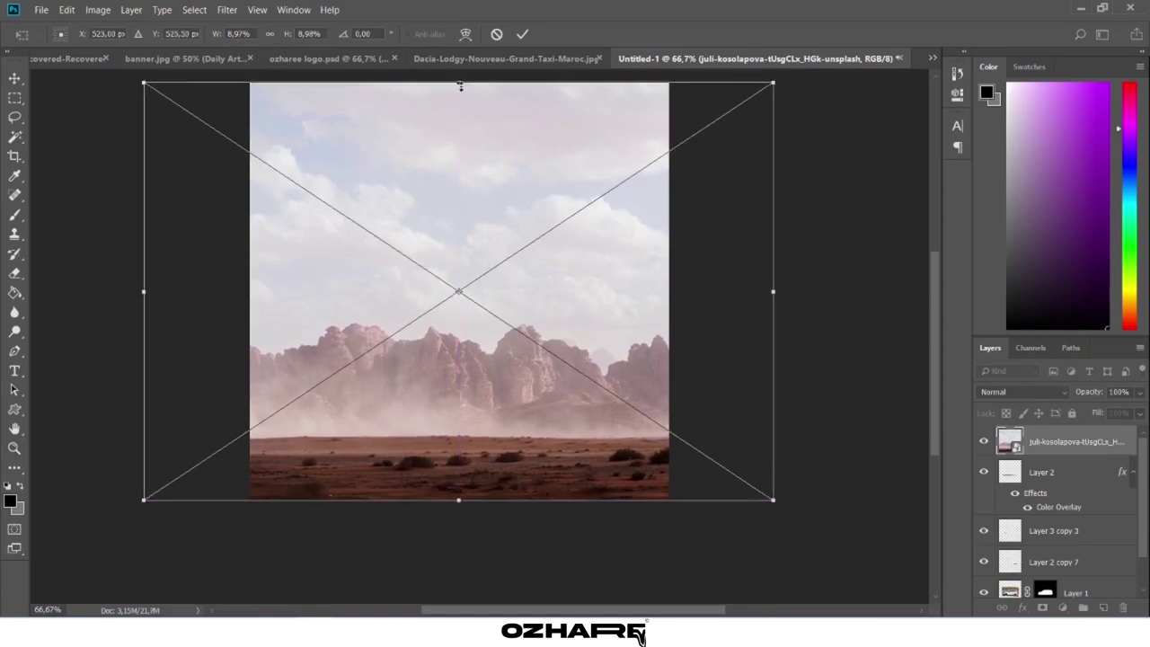
{"action": "left_click_drag", "start_coordinate": [459, 84], "coordinate": [459, 81]}
{"action": "key", "text": "Return"}
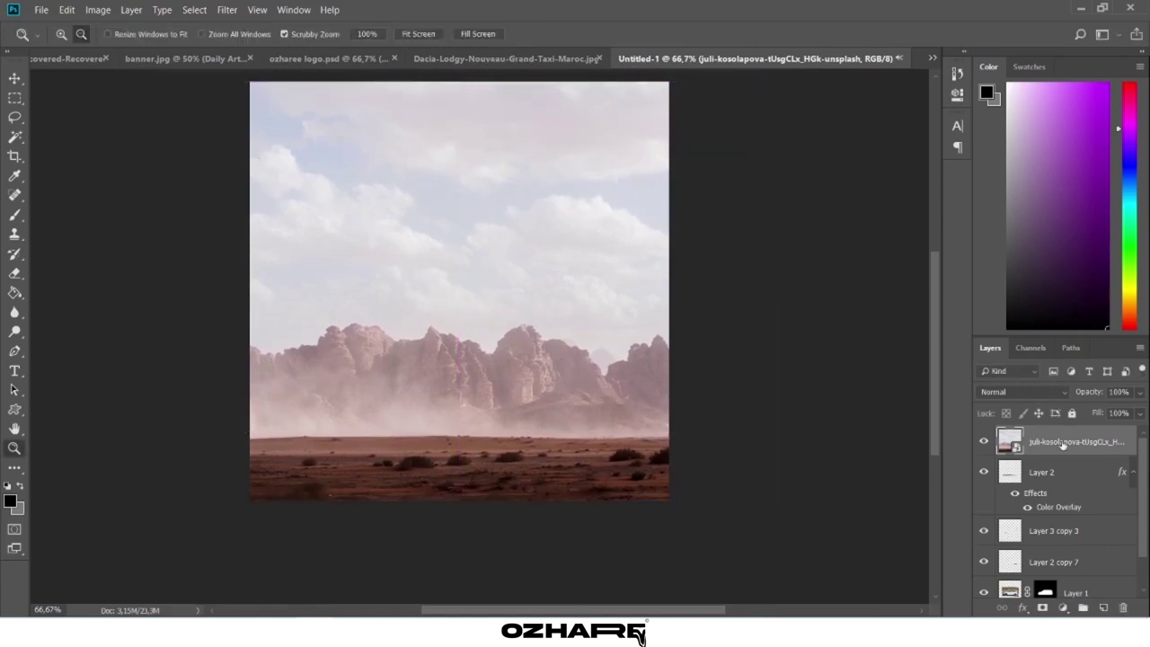
{"action": "scroll", "coordinate": [1069, 449], "scroll_direction": "down", "scroll_amount": 2}
{"action": "key", "text": "ctrl+shift+bracketleft"}
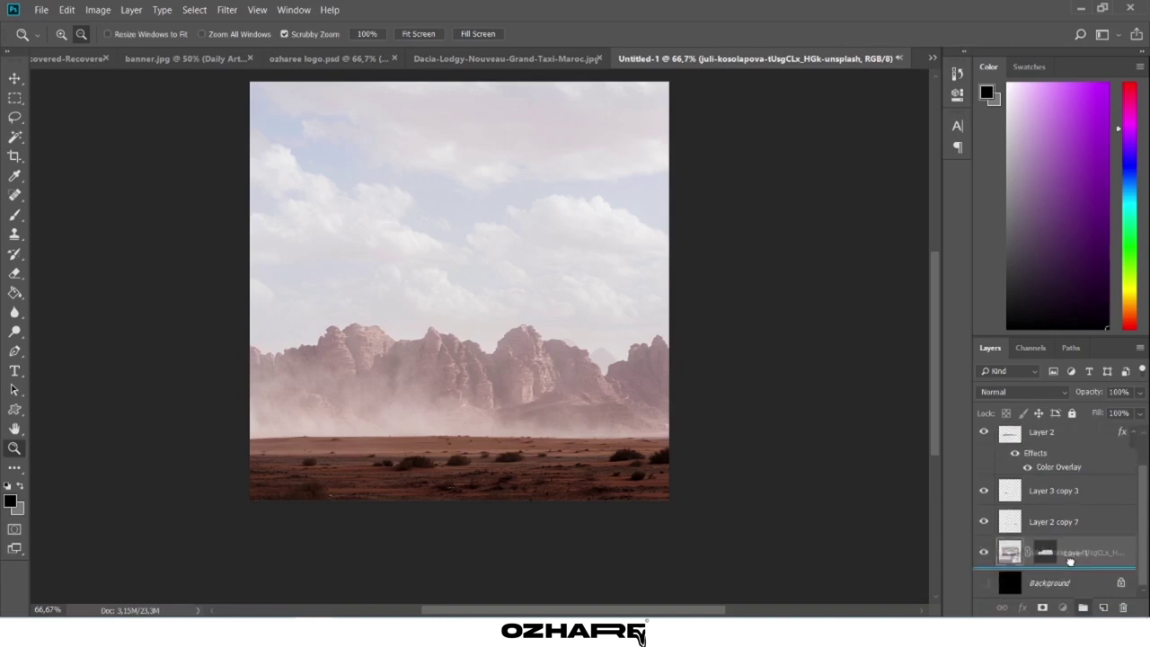
Select all the taxi layers and move the taxi down onto the desert ground.
{"action": "left_click", "coordinate": [14, 78]}
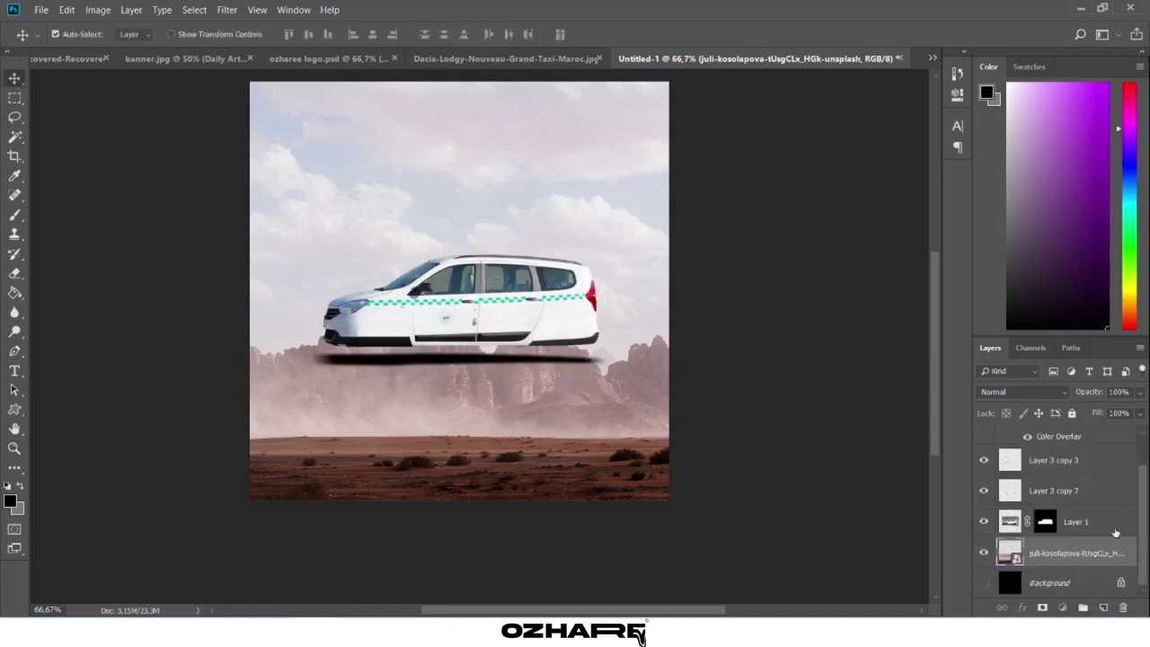
{"action": "left_click", "coordinate": [1069, 521]}
{"action": "left_click", "coordinate": [1069, 460], "text": "shift"}
{"action": "scroll", "coordinate": [1069, 503], "scroll_direction": "up", "scroll_amount": 2}
{"action": "left_click", "coordinate": [1069, 441], "text": "shift"}
{"action": "left_click_drag", "start_coordinate": [485, 331], "coordinate": [490, 414]}
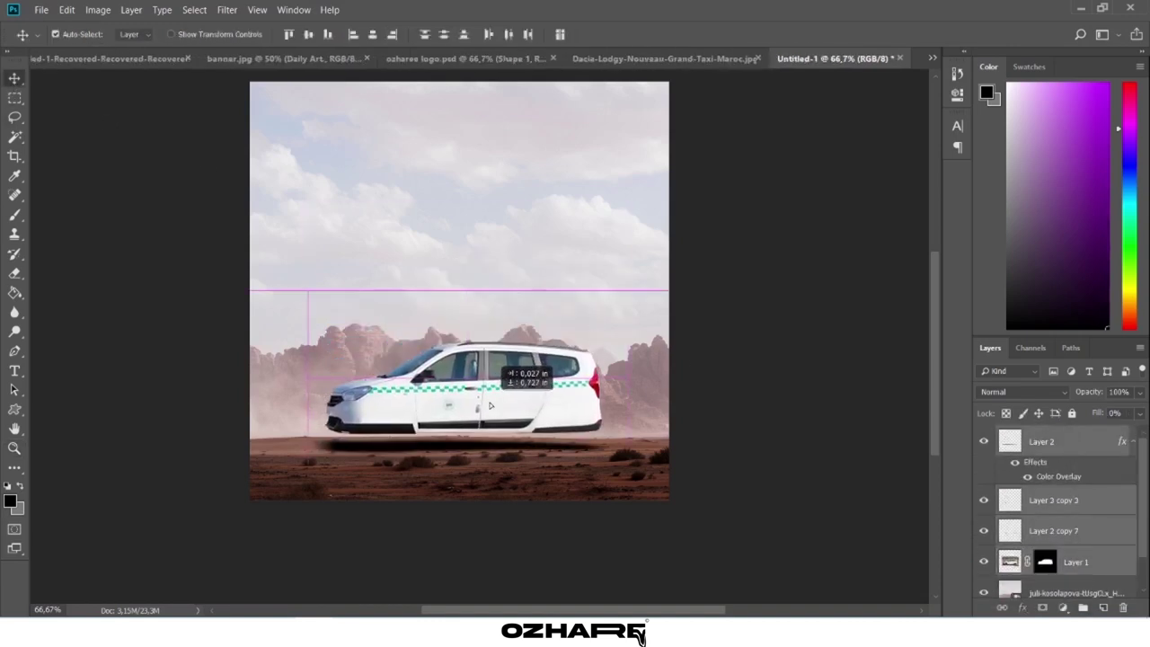
Scale the taxi proportionally to about 97% and reseat it on the ground.
{"action": "key", "text": "ctrl+t"}
{"action": "left_click", "coordinate": [265, 33]}
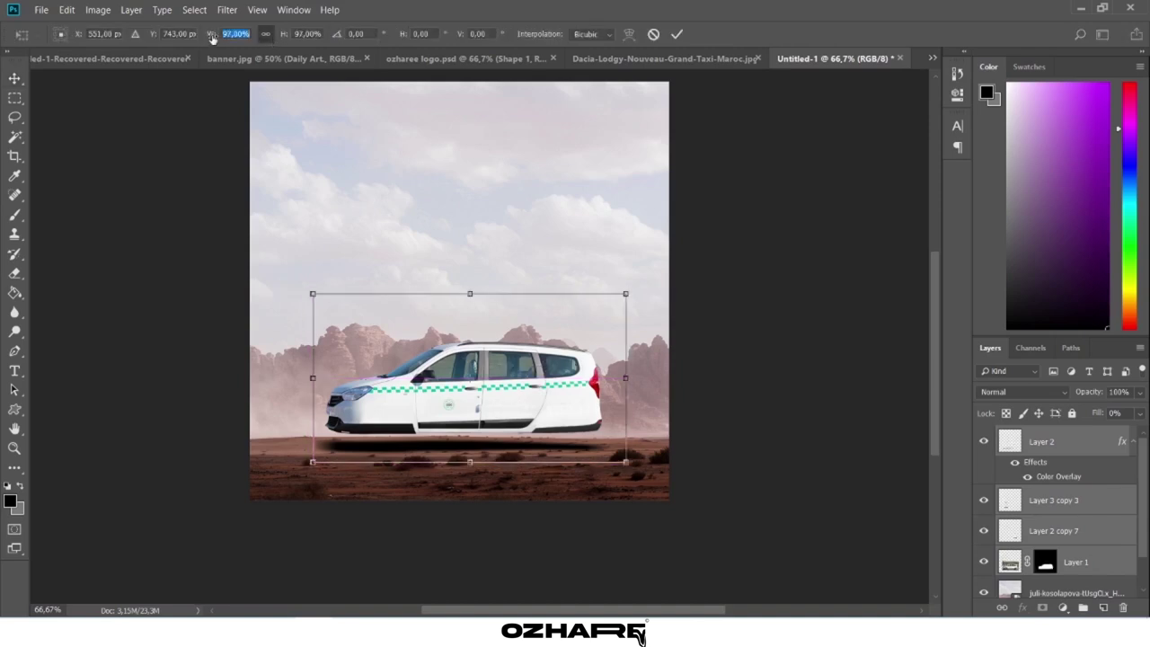
{"action": "left_click_drag", "start_coordinate": [213, 34], "coordinate": [206, 36]}
{"action": "left_click_drag", "start_coordinate": [511, 376], "coordinate": [507, 385]}
{"action": "key", "text": "Return"}
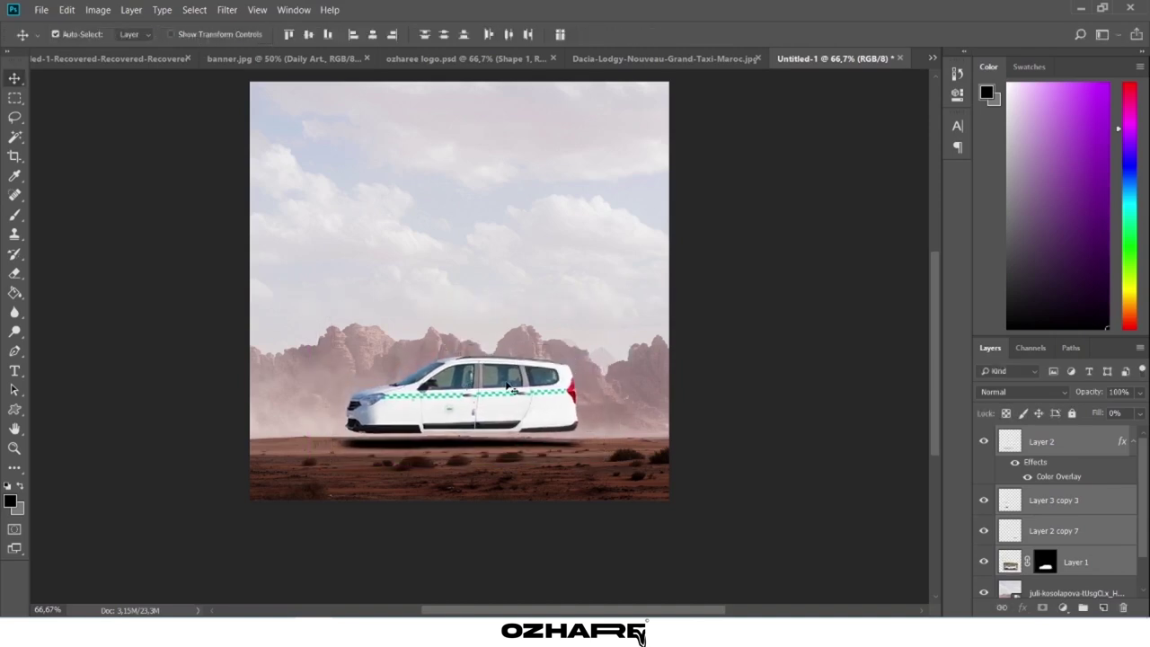
Hide the Layer 2 shadow and merge the taxi layers into one.
{"action": "left_click", "coordinate": [984, 441]}
{"action": "left_click", "coordinate": [497, 413]}
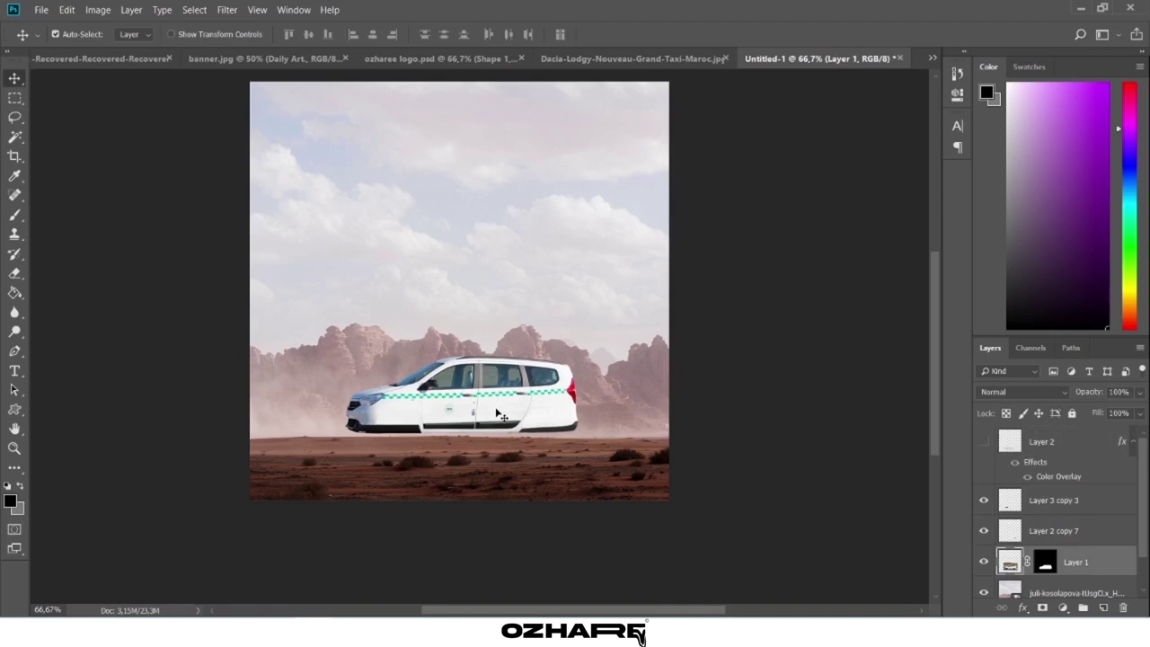
{"action": "left_click", "coordinate": [1060, 499], "text": "shift"}
{"action": "key", "text": "ctrl+e"}
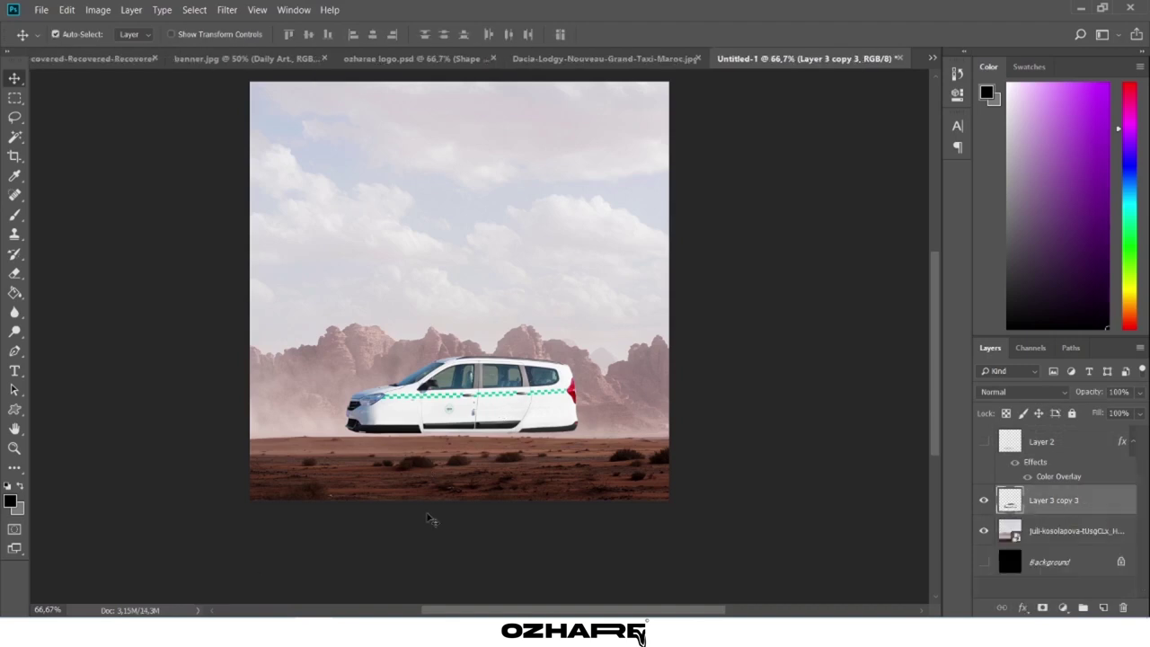
Add a Curves adjustment layer bent downward to darken the scene.
{"action": "key", "text": "ctrl+plus"}
{"action": "left_click", "coordinate": [1063, 607]}
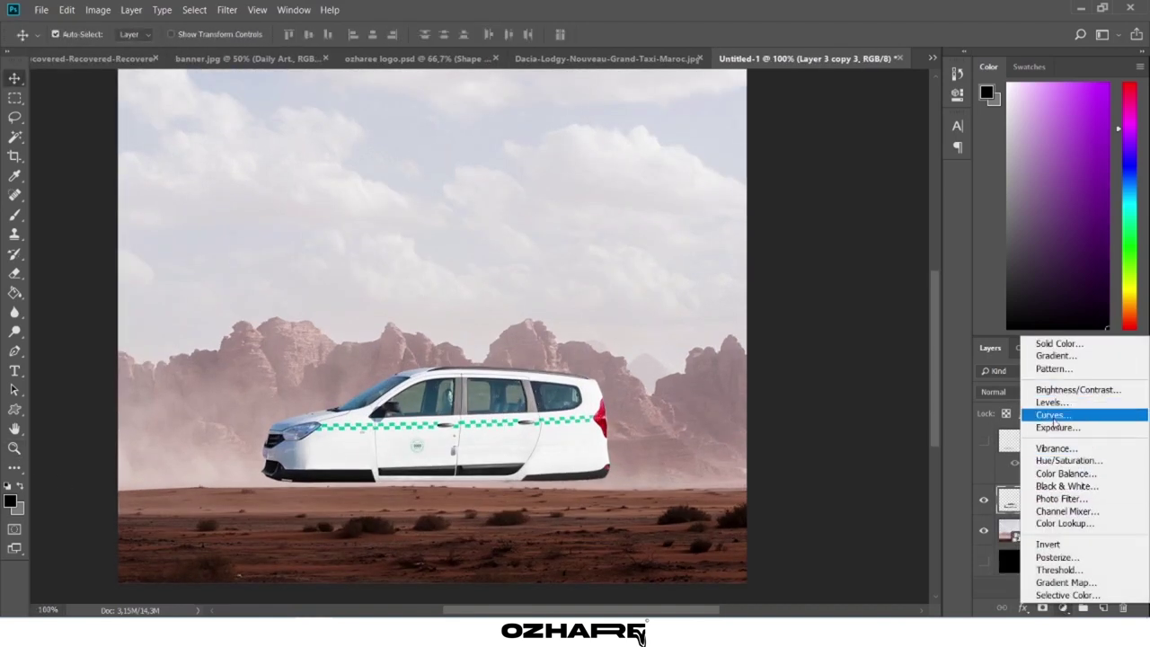
{"action": "left_click", "coordinate": [1051, 415]}
{"action": "mouse_move", "coordinate": [840, 224]}
{"action": "left_mouse_down"}
{"action": "mouse_move", "coordinate": [851, 236]}
{"action": "mouse_move", "coordinate": [838, 234]}
{"action": "left_mouse_up"}
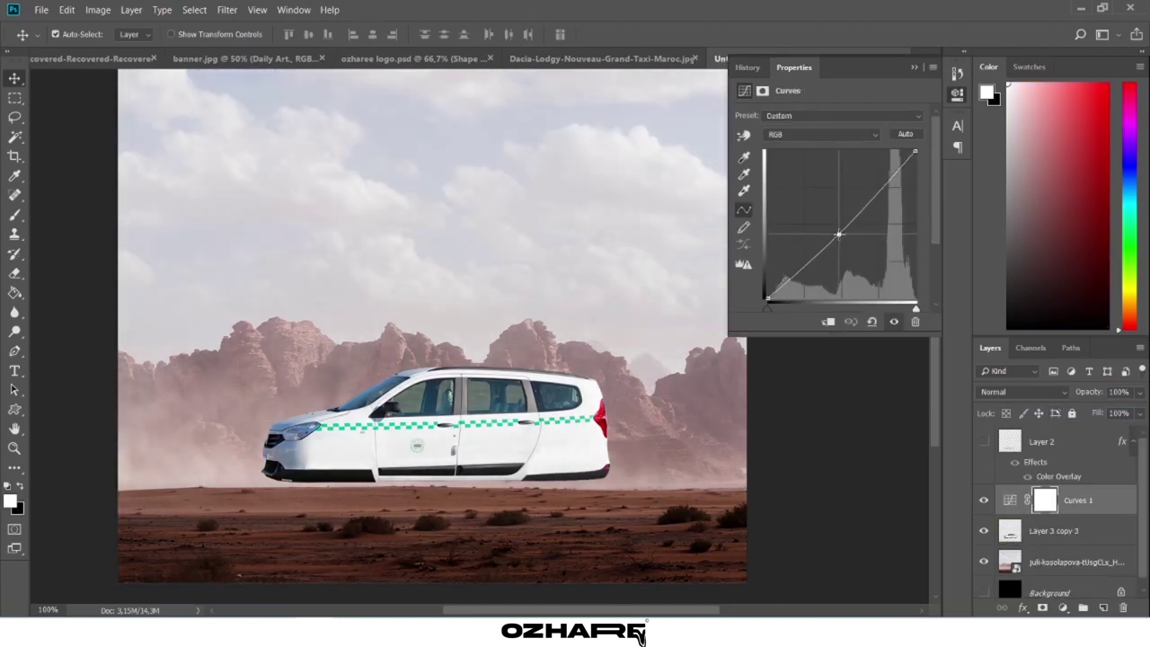
{"action": "scroll", "coordinate": [670, 317], "scroll_direction": "up", "scroll_amount": 2}
{"action": "scroll", "coordinate": [672, 317], "scroll_direction": "down", "scroll_amount": 2}
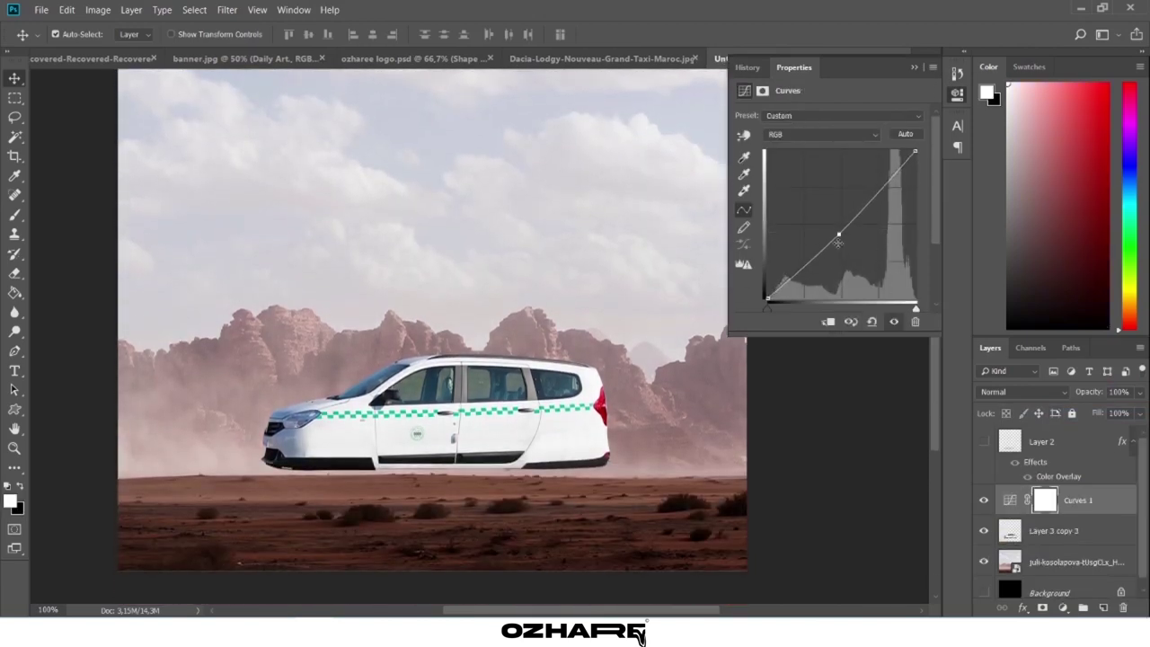
{"action": "left_click_drag", "start_coordinate": [838, 242], "coordinate": [848, 245]}
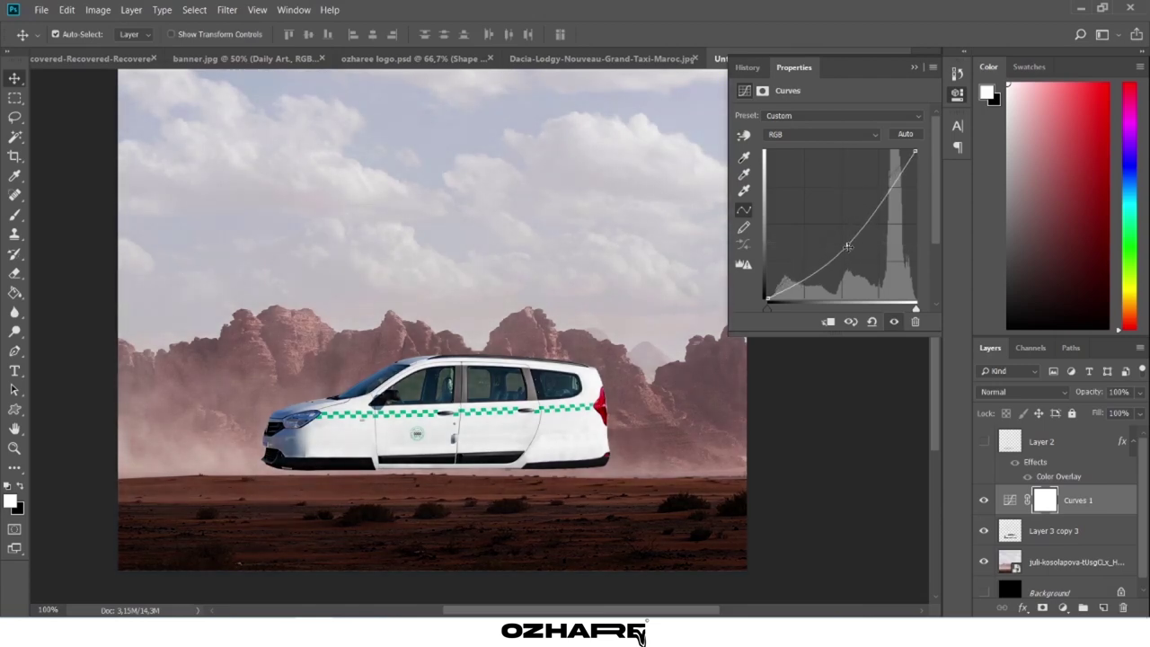
{"action": "scroll", "coordinate": [550, 355], "scroll_direction": "down", "scroll_amount": 2}
Add a Hue/Saturation adjustment layer with Saturation -25.
{"action": "left_click", "coordinate": [1062, 607]}
{"action": "left_click", "coordinate": [1046, 463]}
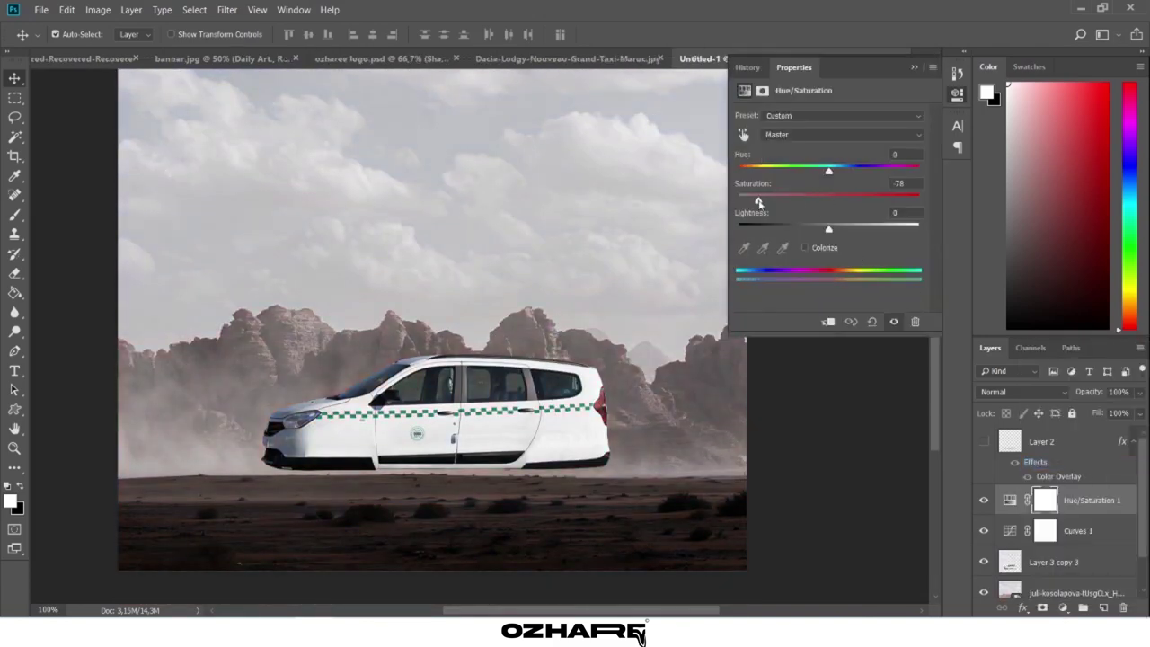
{"action": "left_click_drag", "start_coordinate": [828, 202], "coordinate": [802, 212]}
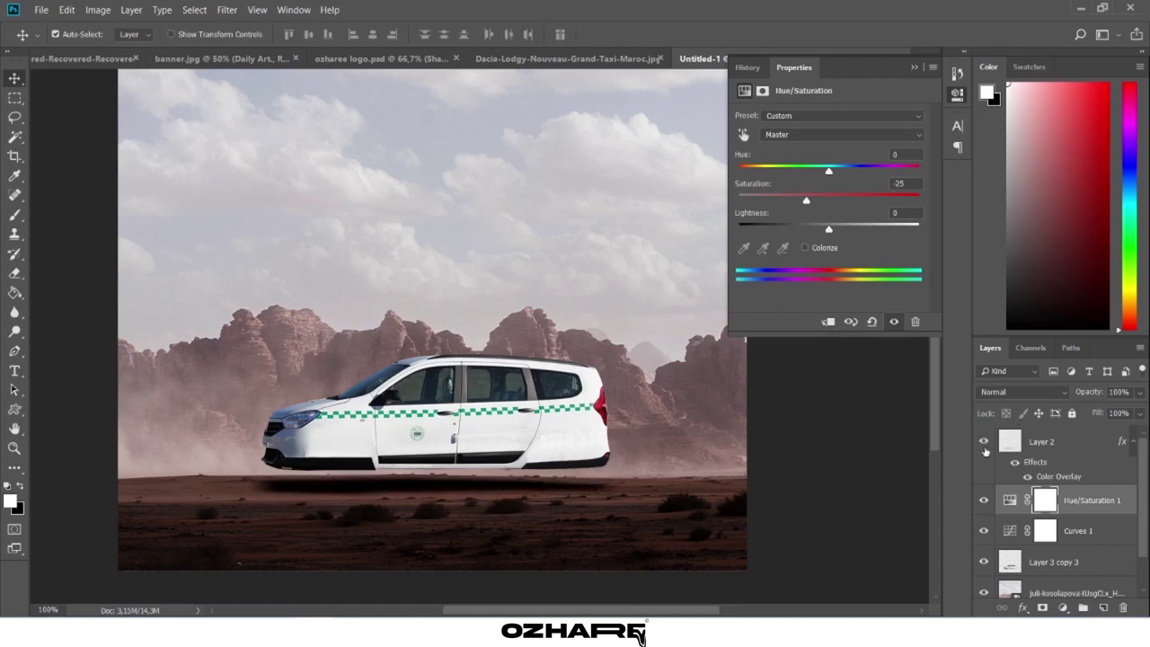
{"action": "left_click", "coordinate": [913, 69]}
Add a Warming Filter (85) Photo Filter at 38% density and move the desert layer above the taxi.
{"action": "left_click", "coordinate": [1063, 608]}
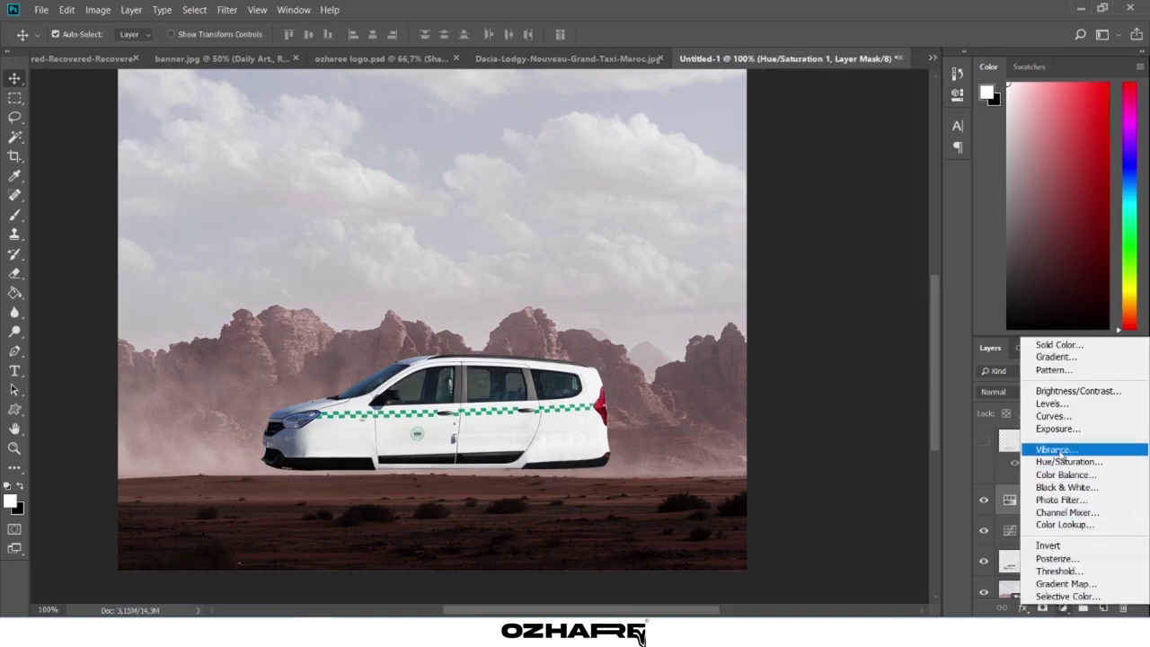
{"action": "left_click", "coordinate": [1061, 500]}
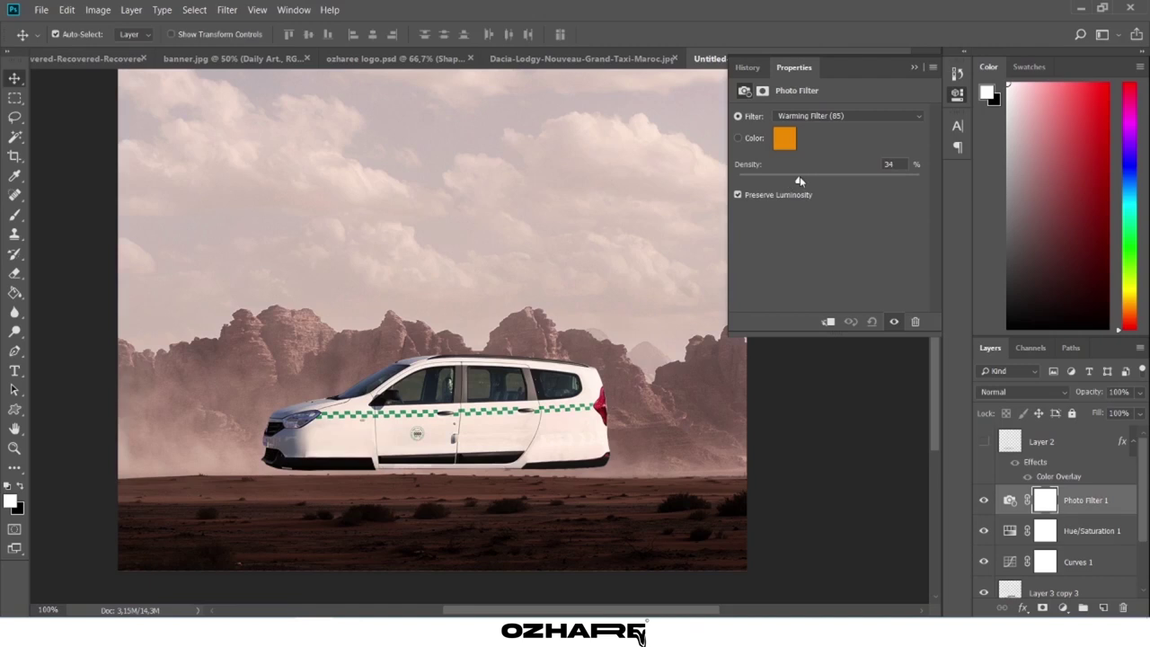
{"action": "left_click_drag", "start_coordinate": [799, 179], "coordinate": [835, 180]}
{"action": "scroll", "coordinate": [1031, 505], "scroll_direction": "down", "scroll_amount": 1}
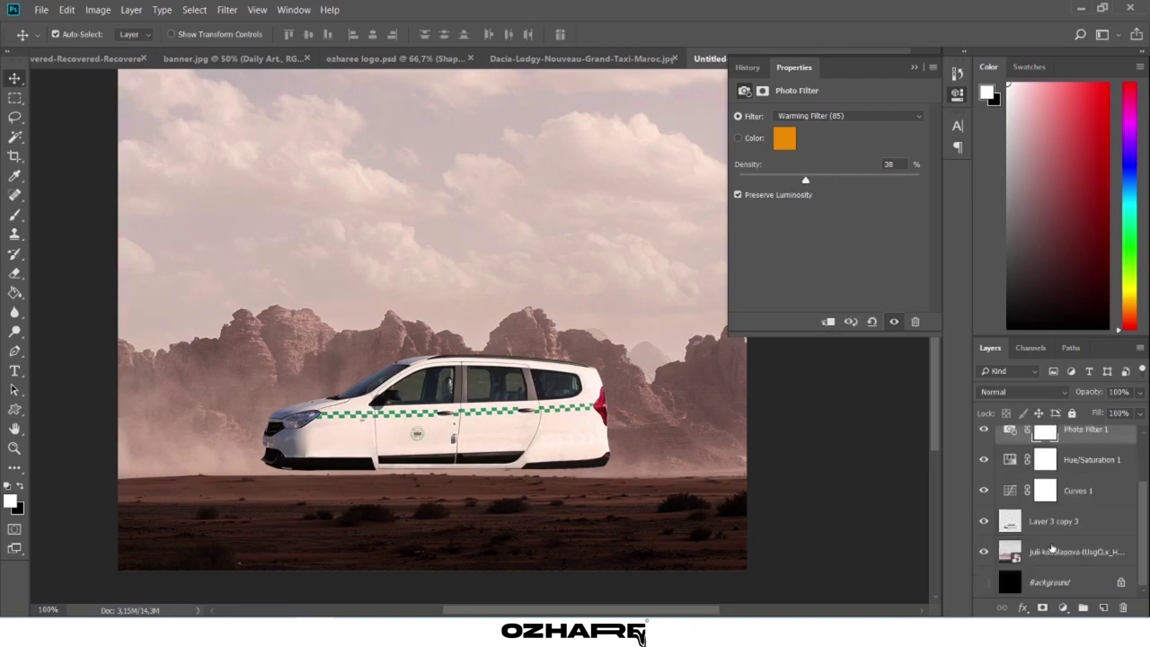
{"action": "mouse_move", "coordinate": [1008, 560]}
{"action": "left_mouse_down"}
{"action": "mouse_move", "coordinate": [1046, 427]}
{"action": "mouse_move", "coordinate": [692, 437]}
{"action": "left_mouse_up"}
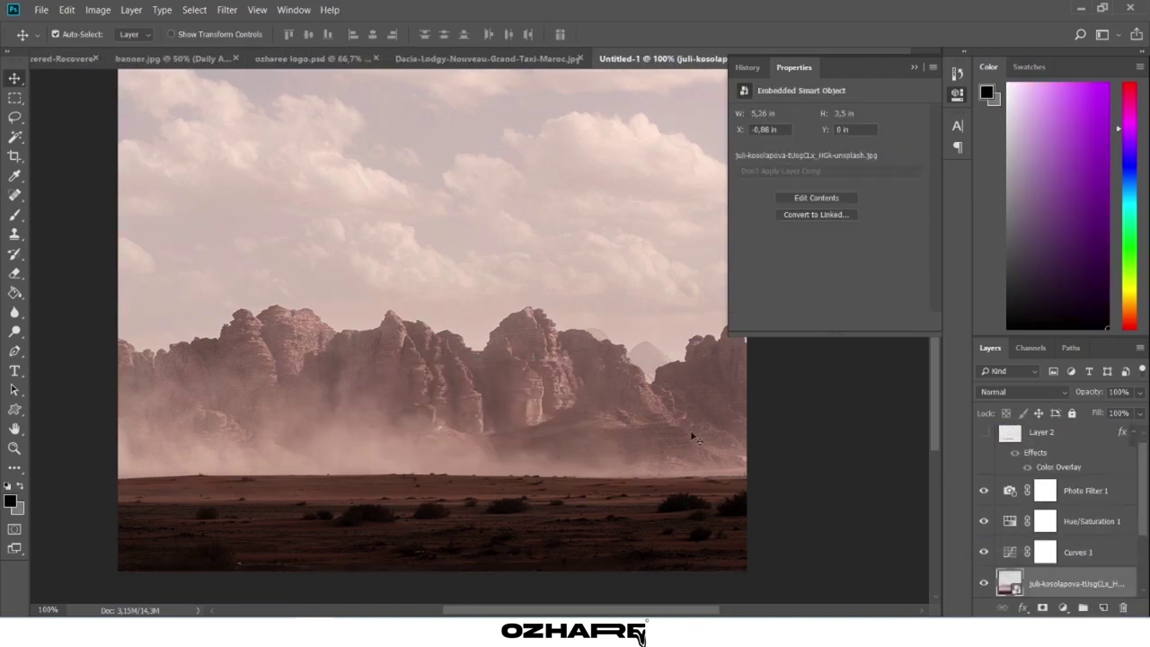
Add an inverted layer mask to the desert copy and zoom in on the front window.
{"action": "left_click", "coordinate": [1042, 607]}
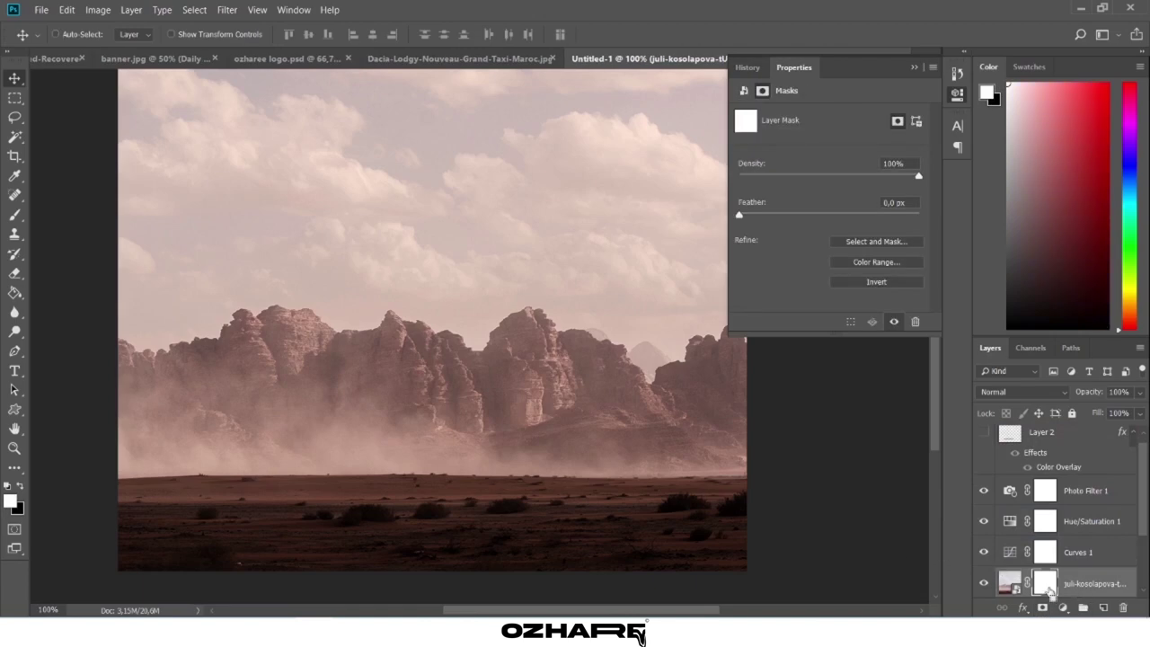
{"action": "key", "text": "ctrl+i"}
{"action": "key", "text": "b"}
{"action": "left_click", "coordinate": [77, 34]}
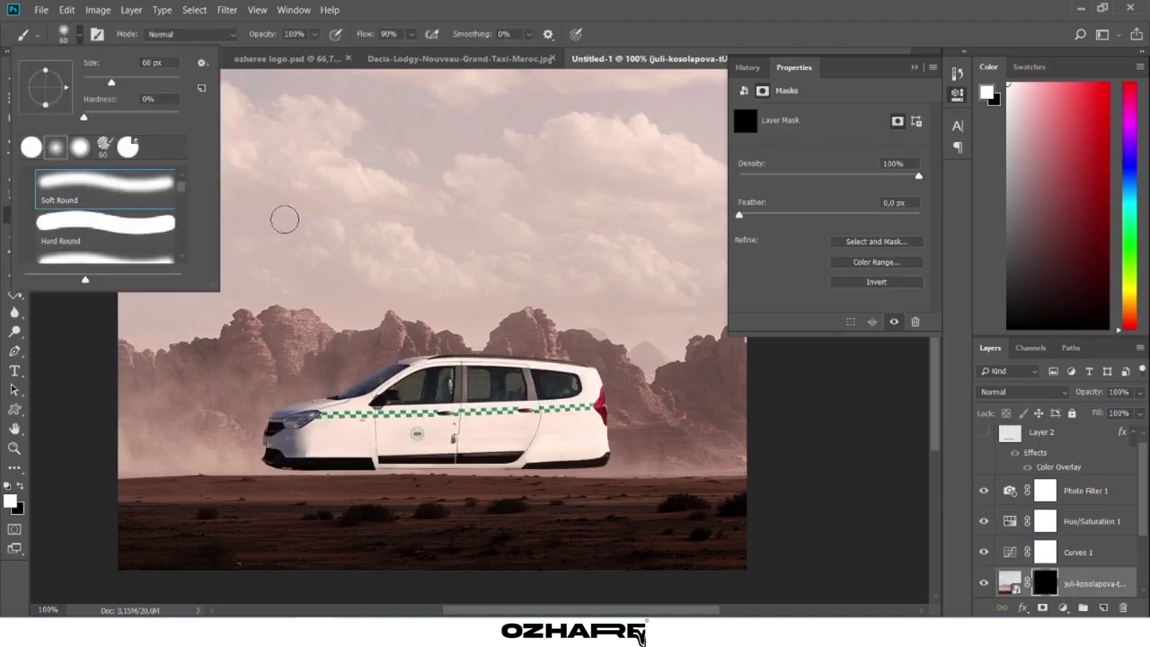
{"action": "key", "text": "Escape"}
{"action": "key", "text": "z"}
{"action": "left_click", "coordinate": [418, 388]}
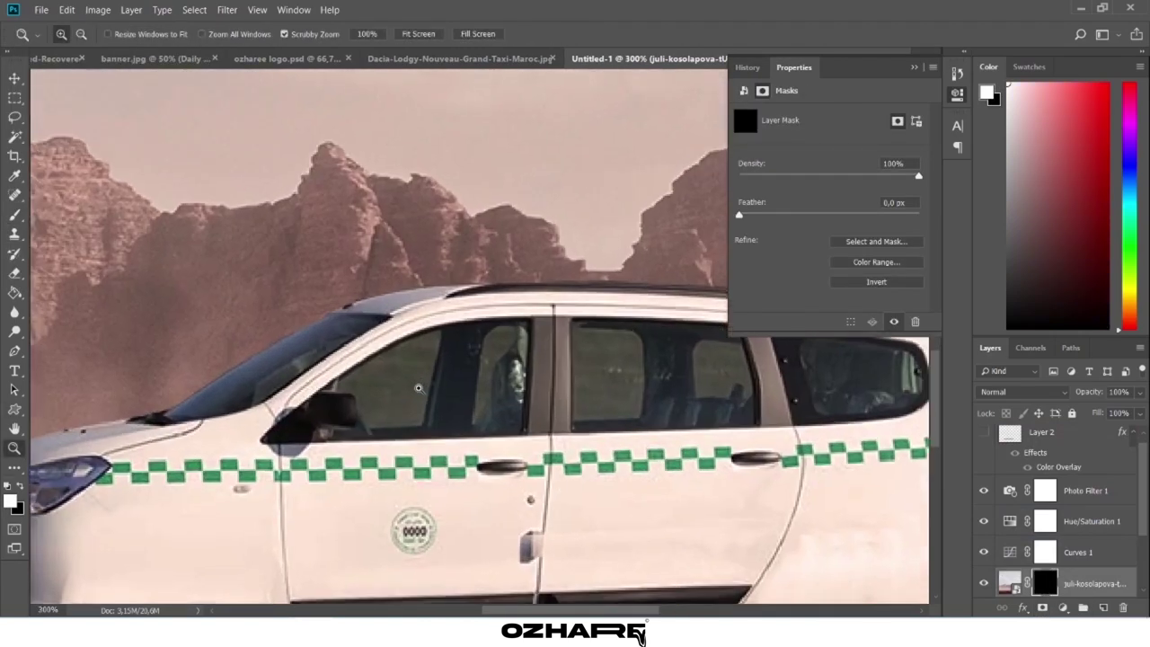
Paint the mask with a soft ~18 px brush to reveal desert in the front window.
{"action": "key", "text": "e"}
{"action": "left_click", "coordinate": [72, 34]}
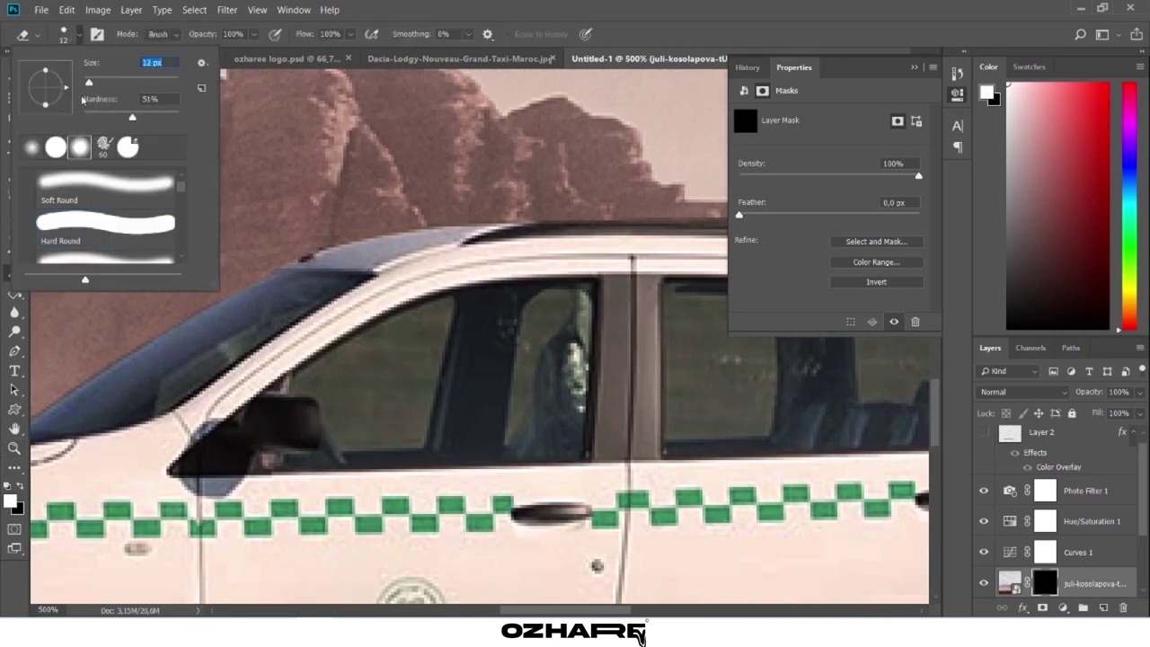
{"action": "key", "text": "Escape"}
{"action": "key", "text": "b"}
{"action": "left_click", "coordinate": [63, 34]}
{"action": "left_click_drag", "start_coordinate": [89, 83], "coordinate": [93, 85]}
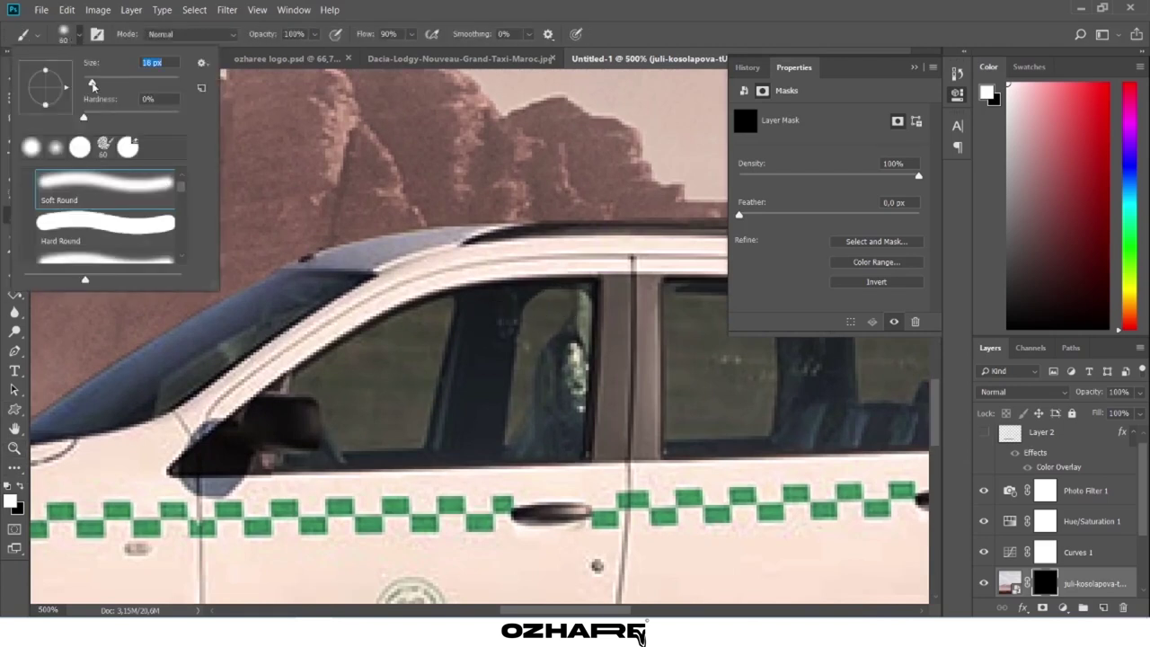
{"action": "left_click_drag", "start_coordinate": [498, 337], "coordinate": [557, 305]}
{"action": "left_click", "coordinate": [63, 34]}
{"action": "left_click_drag", "start_coordinate": [93, 86], "coordinate": [89, 85]}
{"action": "mouse_move", "coordinate": [539, 324]}
{"action": "left_mouse_down"}
{"action": "mouse_move", "coordinate": [561, 310]}
{"action": "mouse_move", "coordinate": [467, 313]}
{"action": "mouse_move", "coordinate": [412, 338]}
{"action": "left_mouse_up"}
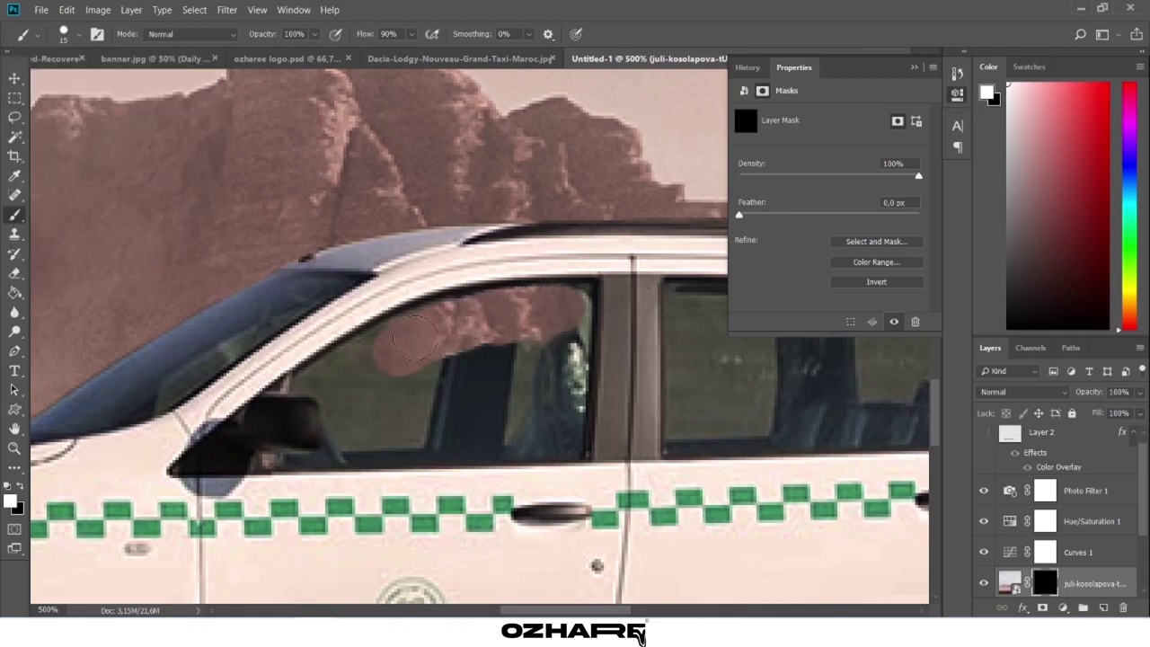
Refine the window edges with a 6 px brush, then step back in History.
{"action": "right_click", "coordinate": [481, 395]}
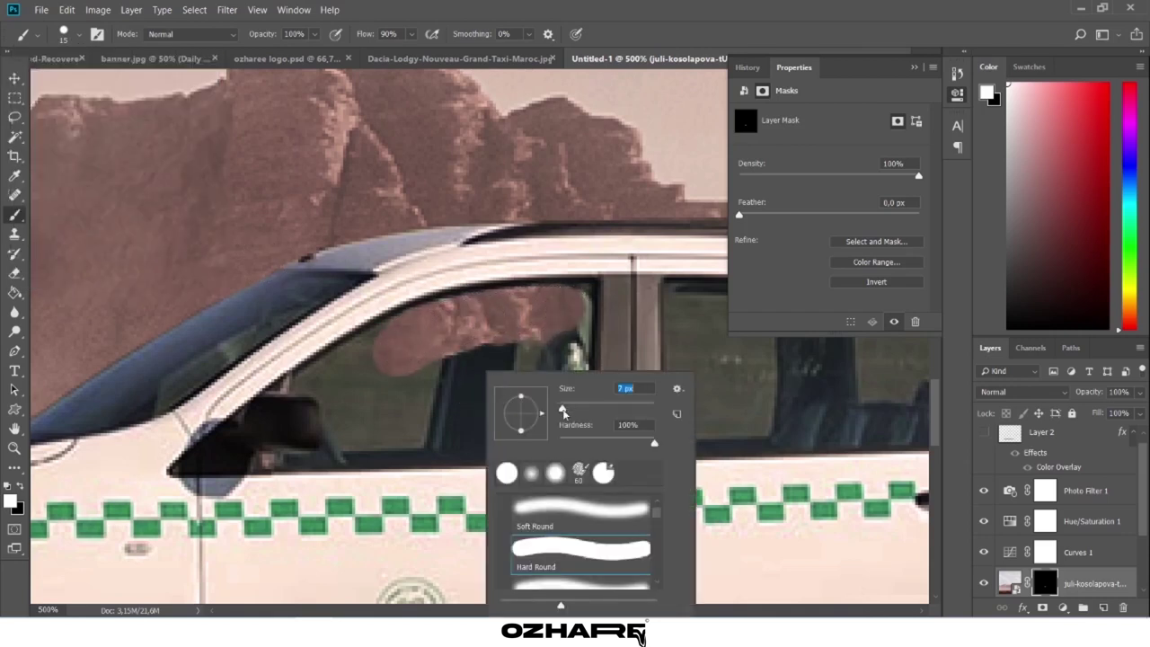
{"action": "type", "text": "6"}
{"action": "key", "text": "Return"}
{"action": "left_click_drag", "start_coordinate": [579, 300], "coordinate": [567, 458]}
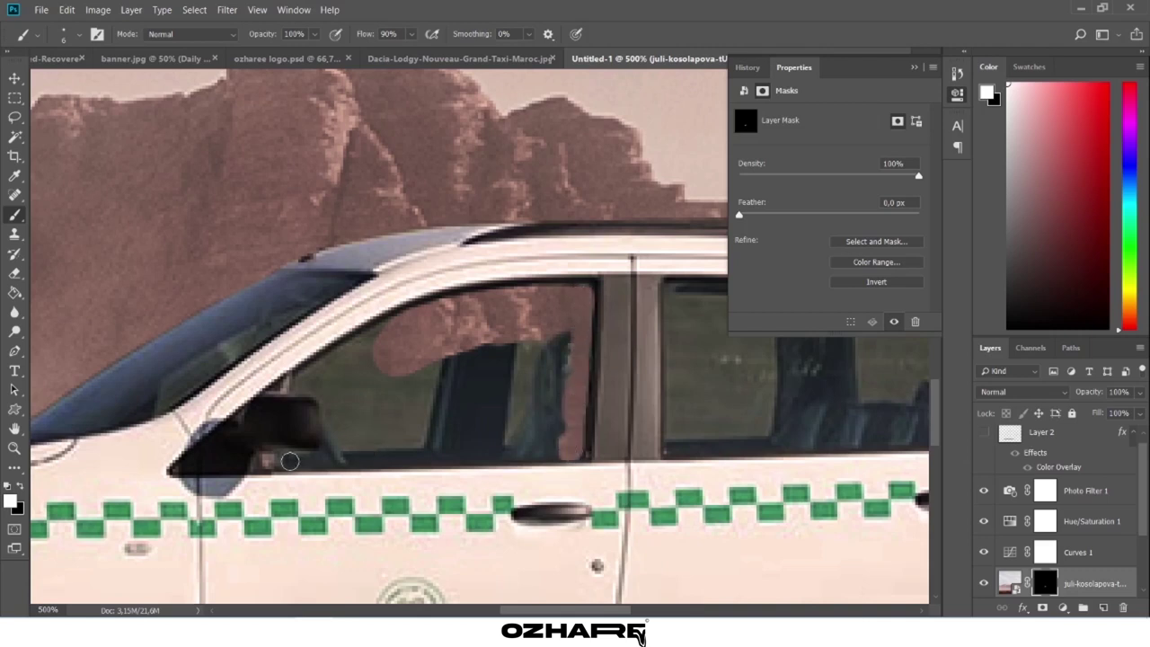
{"action": "mouse_move", "coordinate": [290, 460]}
{"action": "left_mouse_down"}
{"action": "mouse_move", "coordinate": [361, 456]}
{"action": "mouse_move", "coordinate": [335, 404]}
{"action": "mouse_move", "coordinate": [305, 386]}
{"action": "left_mouse_up"}
{"action": "key", "text": "ctrl+z"}
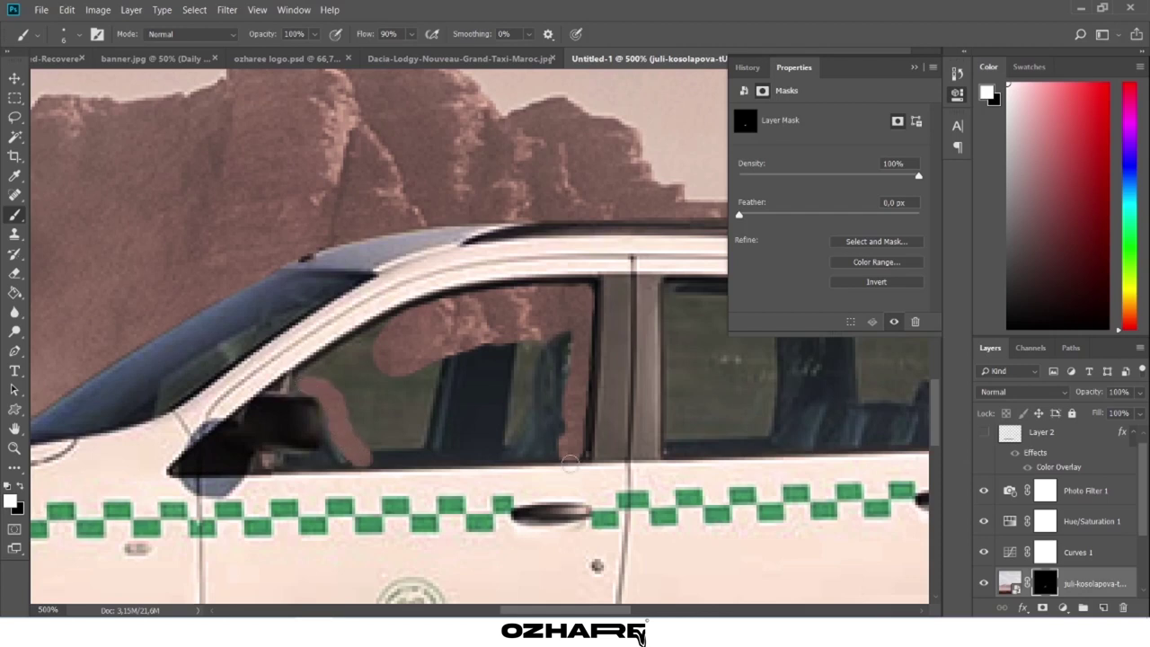
{"action": "left_click", "coordinate": [957, 93]}
{"action": "left_click", "coordinate": [957, 73]}
{"action": "left_click", "coordinate": [788, 268]}
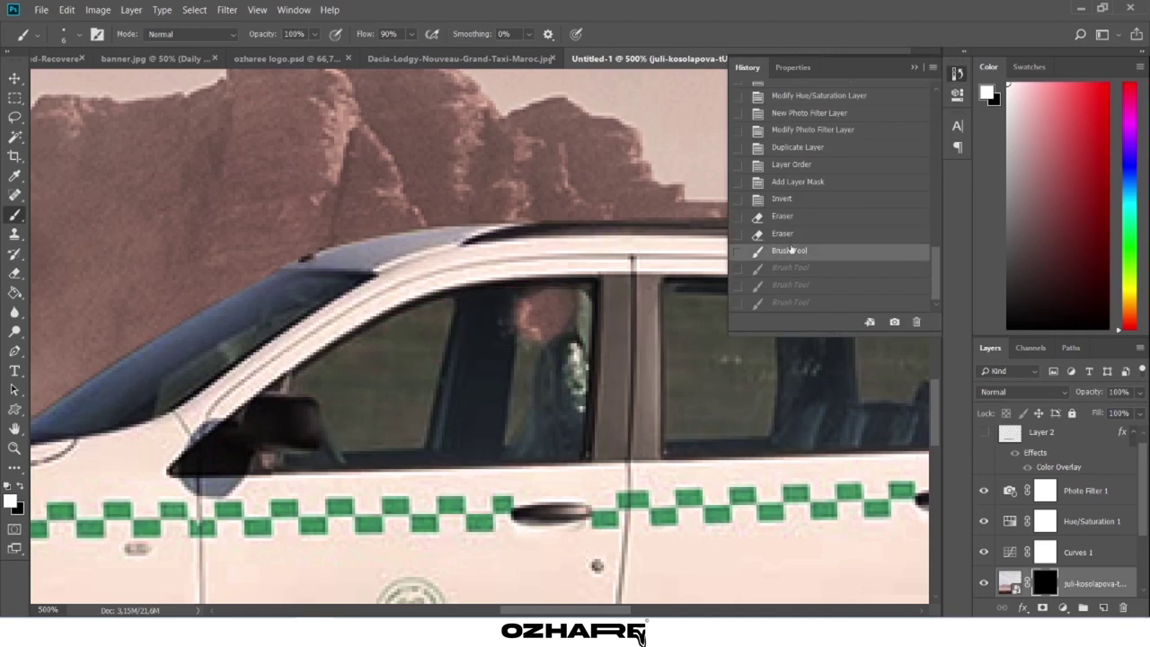
Reveal rocks through the front side window with a 3 px brush on the mask.
{"action": "key", "text": "ctrl+z"}
{"action": "mouse_move", "coordinate": [578, 319]}
{"action": "left_mouse_down"}
{"action": "mouse_move", "coordinate": [575, 289]}
{"action": "mouse_move", "coordinate": [554, 317]}
{"action": "mouse_move", "coordinate": [520, 290]}
{"action": "left_mouse_up"}
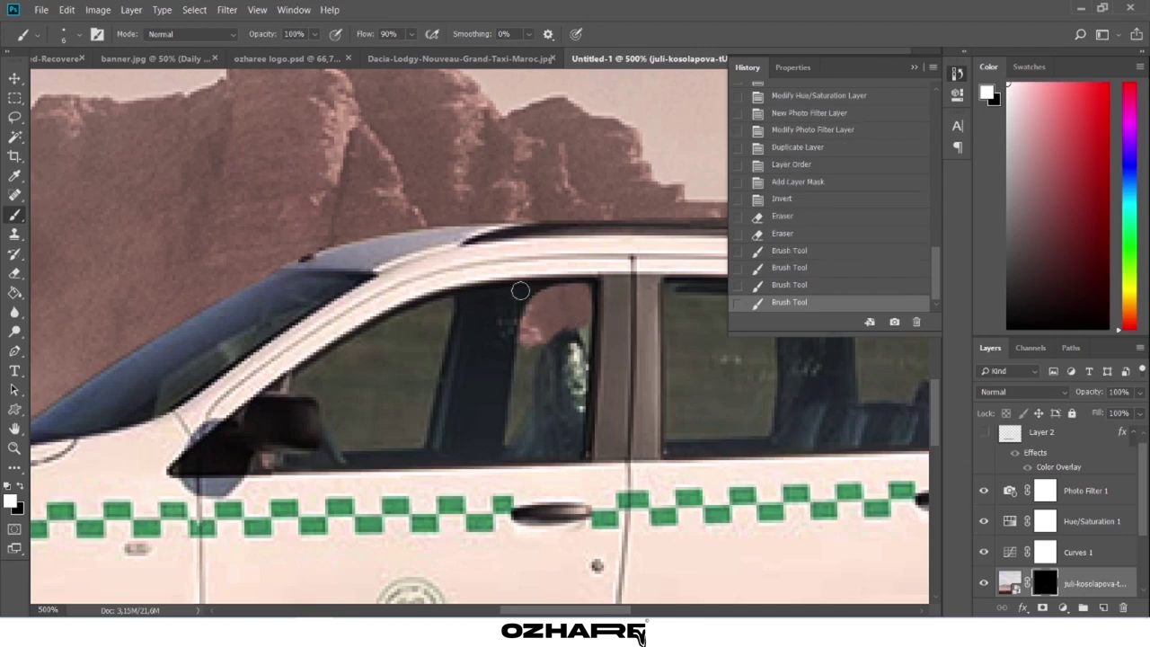
{"action": "right_click", "coordinate": [87, 87]}
{"action": "type", "text": "3"}
{"action": "key", "text": "Return"}
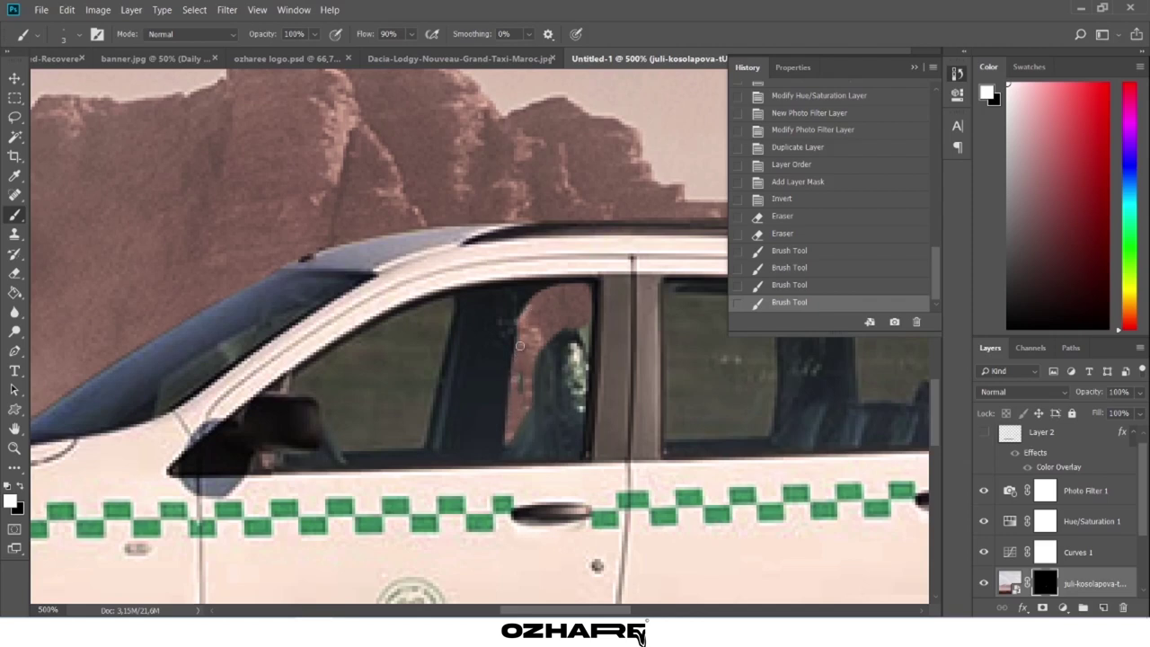
{"action": "mouse_move", "coordinate": [565, 293]}
{"action": "left_mouse_down"}
{"action": "mouse_move", "coordinate": [584, 336]}
{"action": "mouse_move", "coordinate": [585, 288]}
{"action": "mouse_move", "coordinate": [539, 341]}
{"action": "left_mouse_up"}
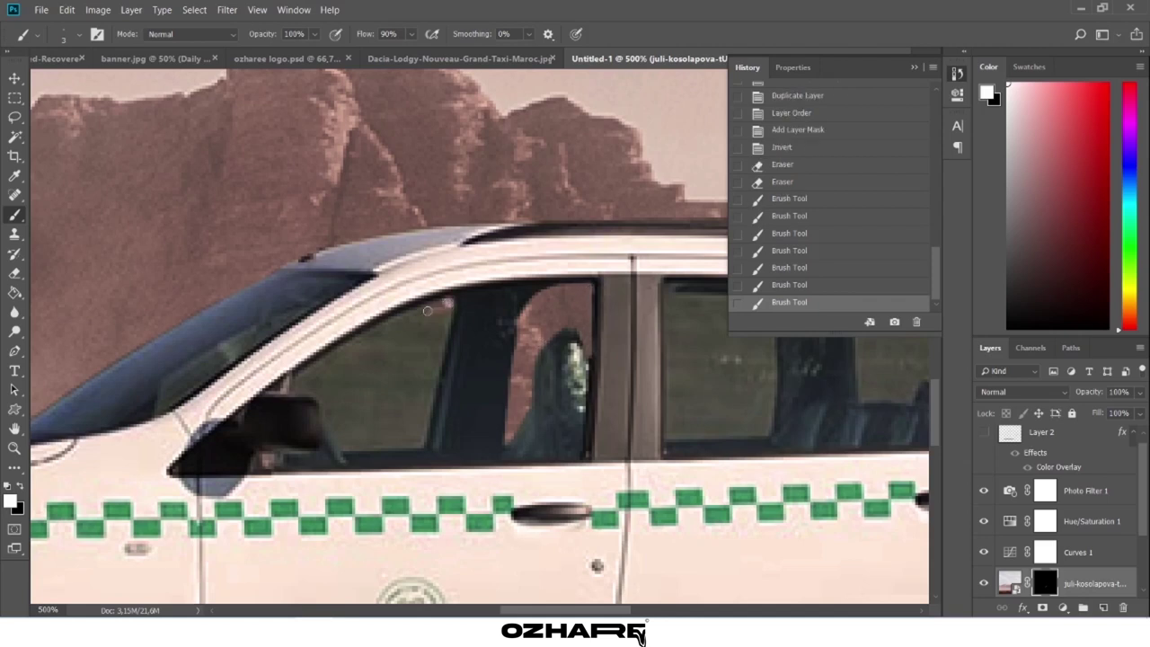
{"action": "left_click_drag", "start_coordinate": [357, 340], "coordinate": [303, 375]}
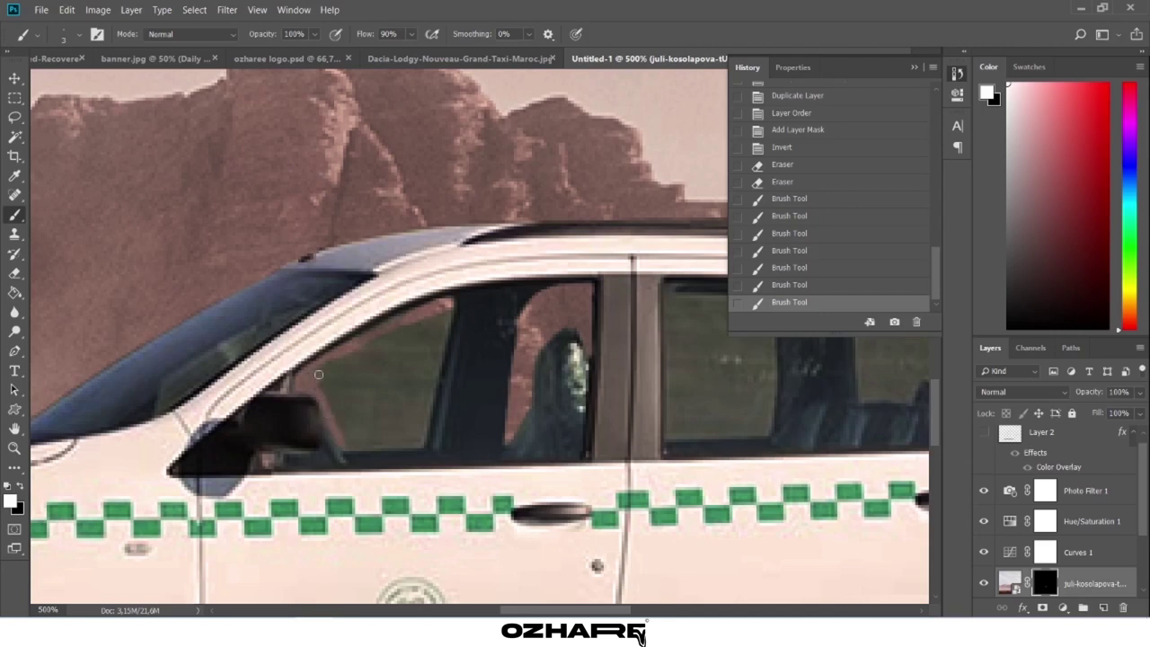
{"action": "left_click_drag", "start_coordinate": [314, 370], "coordinate": [359, 345]}
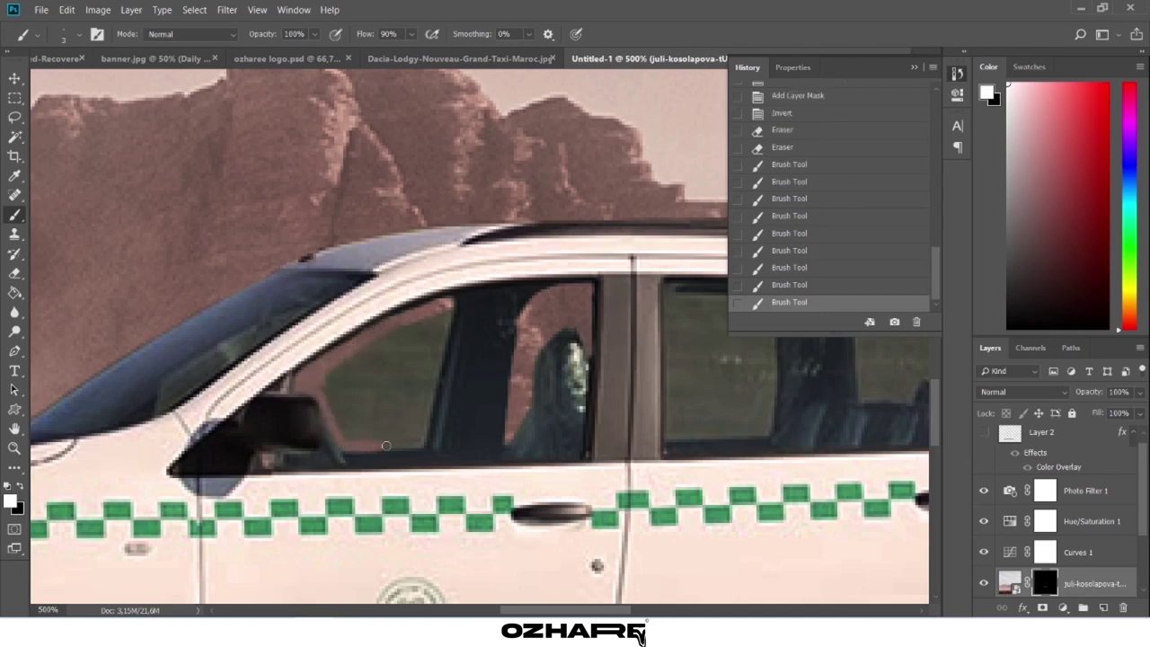
{"action": "mouse_move", "coordinate": [410, 447]}
{"action": "left_mouse_down"}
{"action": "mouse_move", "coordinate": [433, 396]}
{"action": "mouse_move", "coordinate": [423, 367]}
{"action": "mouse_move", "coordinate": [416, 420]}
{"action": "mouse_move", "coordinate": [436, 319]}
{"action": "mouse_move", "coordinate": [408, 436]}
{"action": "mouse_move", "coordinate": [340, 412]}
{"action": "mouse_move", "coordinate": [359, 355]}
{"action": "mouse_move", "coordinate": [400, 390]}
{"action": "mouse_move", "coordinate": [374, 384]}
{"action": "mouse_move", "coordinate": [380, 398]}
{"action": "left_mouse_up"}
With a larger brush, reveal the desert rocks through the rear side window.
{"action": "left_click", "coordinate": [79, 34]}
{"action": "left_click", "coordinate": [367, 359]}
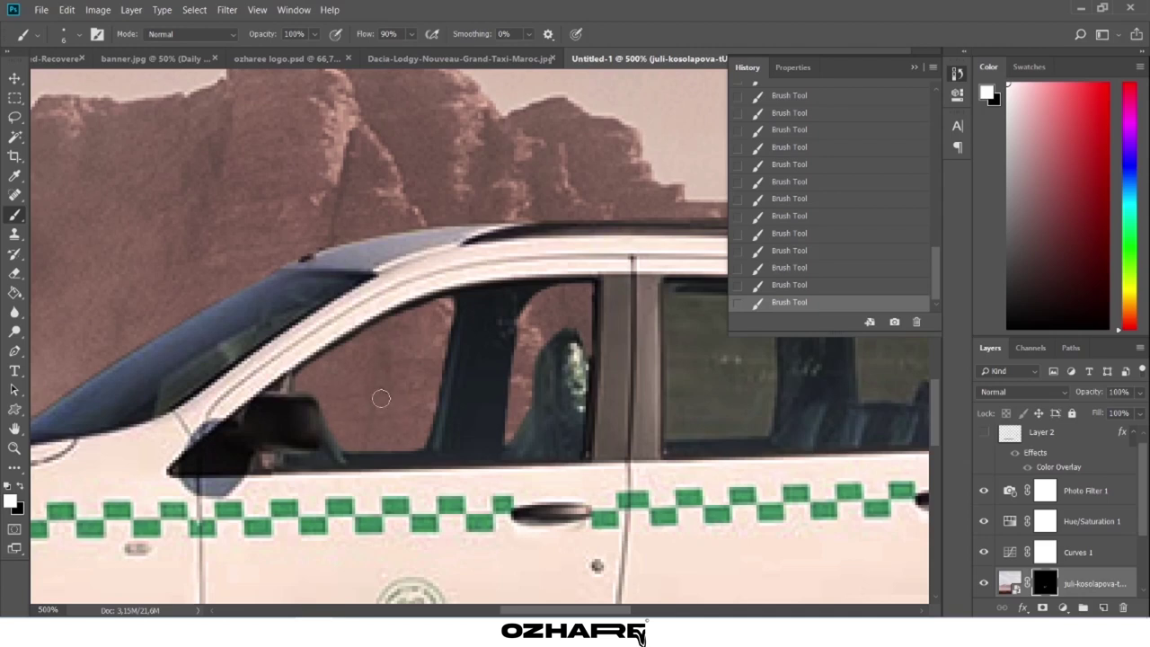
{"action": "scroll", "coordinate": [426, 424], "scroll_direction": "right", "scroll_amount": 2}
{"action": "scroll", "coordinate": [426, 424], "scroll_direction": "right", "scroll_amount": 5}
{"action": "mouse_move", "coordinate": [510, 396]}
{"action": "left_mouse_down"}
{"action": "mouse_move", "coordinate": [476, 296]}
{"action": "mouse_move", "coordinate": [504, 298]}
{"action": "mouse_move", "coordinate": [476, 294]}
{"action": "mouse_move", "coordinate": [467, 434]}
{"action": "left_mouse_up"}
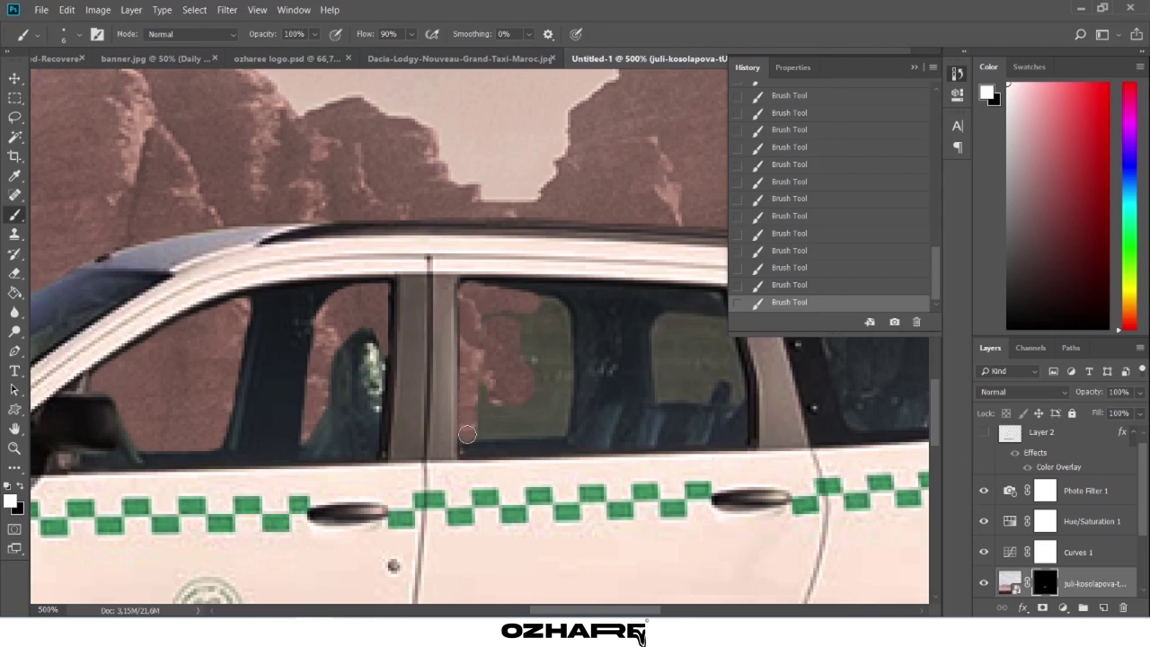
{"action": "mouse_move", "coordinate": [541, 306]}
{"action": "left_mouse_down"}
{"action": "mouse_move", "coordinate": [558, 310]}
{"action": "mouse_move", "coordinate": [562, 384]}
{"action": "mouse_move", "coordinate": [557, 411]}
{"action": "mouse_move", "coordinate": [533, 427]}
{"action": "mouse_move", "coordinate": [484, 415]}
{"action": "mouse_move", "coordinate": [538, 402]}
{"action": "mouse_move", "coordinate": [496, 314]}
{"action": "mouse_move", "coordinate": [522, 329]}
{"action": "left_mouse_up"}
{"action": "scroll", "coordinate": [536, 414], "scroll_direction": "right", "scroll_amount": 5}
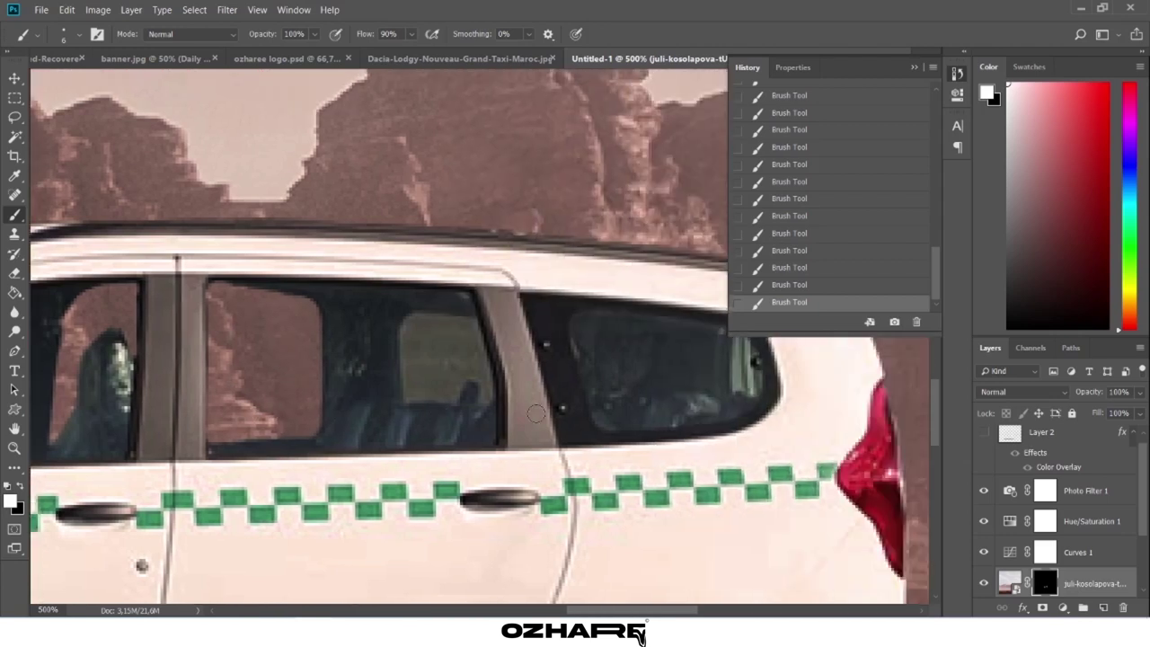
{"action": "mouse_move", "coordinate": [444, 357]}
{"action": "left_mouse_down"}
{"action": "mouse_move", "coordinate": [406, 345]}
{"action": "mouse_move", "coordinate": [446, 342]}
{"action": "left_mouse_up"}
{"action": "mouse_move", "coordinate": [476, 377]}
{"action": "left_mouse_down"}
{"action": "mouse_move", "coordinate": [455, 396]}
{"action": "mouse_move", "coordinate": [480, 396]}
{"action": "mouse_move", "coordinate": [483, 377]}
{"action": "mouse_move", "coordinate": [476, 350]}
{"action": "mouse_move", "coordinate": [444, 323]}
{"action": "mouse_move", "coordinate": [476, 338]}
{"action": "mouse_move", "coordinate": [441, 395]}
{"action": "mouse_move", "coordinate": [409, 384]}
{"action": "mouse_move", "coordinate": [406, 334]}
{"action": "mouse_move", "coordinate": [437, 323]}
{"action": "mouse_move", "coordinate": [458, 373]}
{"action": "mouse_move", "coordinate": [411, 366]}
{"action": "left_mouse_up"}
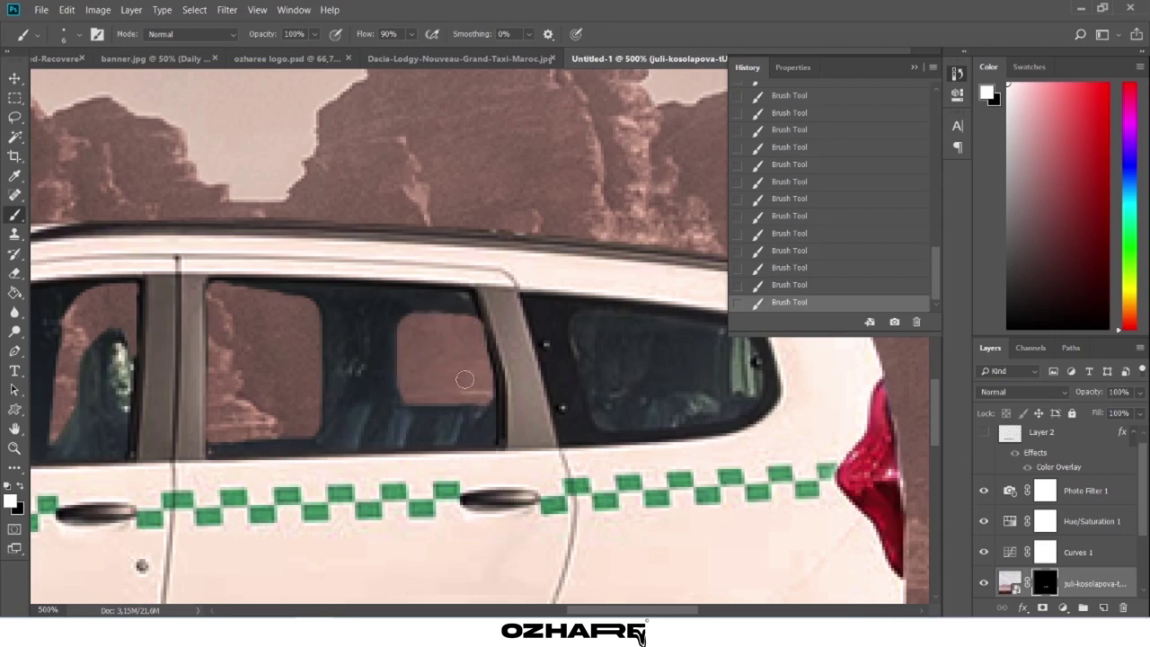
{"action": "scroll", "coordinate": [458, 373], "scroll_direction": "left", "scroll_amount": 3}
{"action": "scroll", "coordinate": [449, 369], "scroll_direction": "left", "scroll_amount": 5}
{"action": "scroll", "coordinate": [485, 355], "scroll_direction": "left", "scroll_amount": 3}
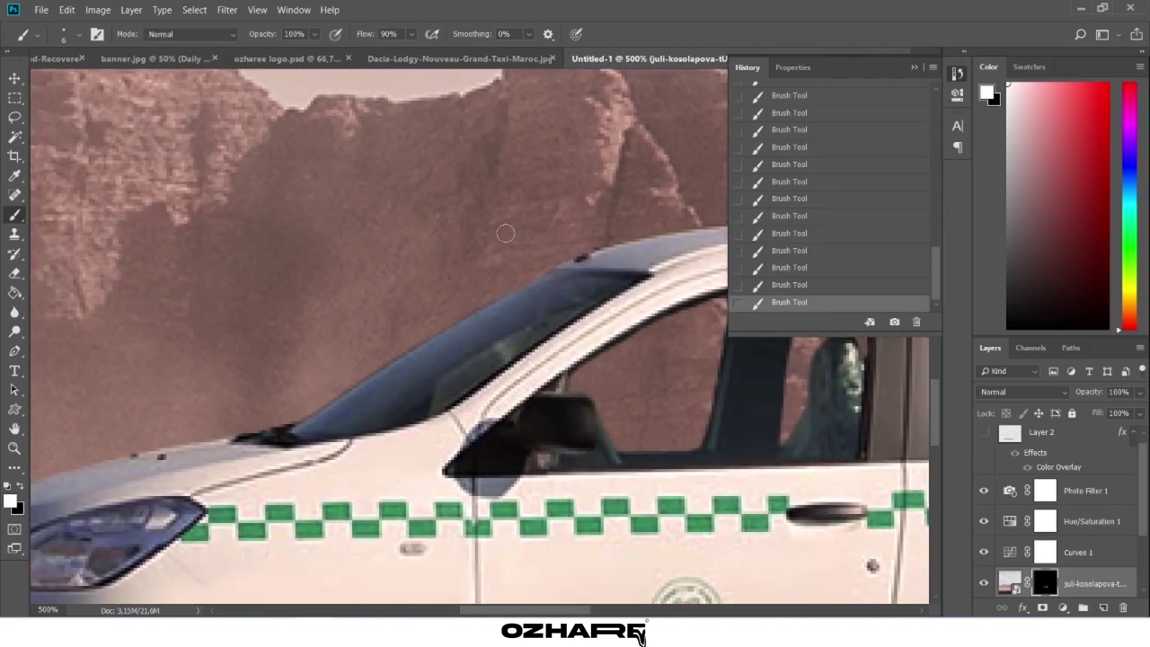
Paint out the dark streak in the windshield with a 3 px brush.
{"action": "right_click", "coordinate": [542, 354]}
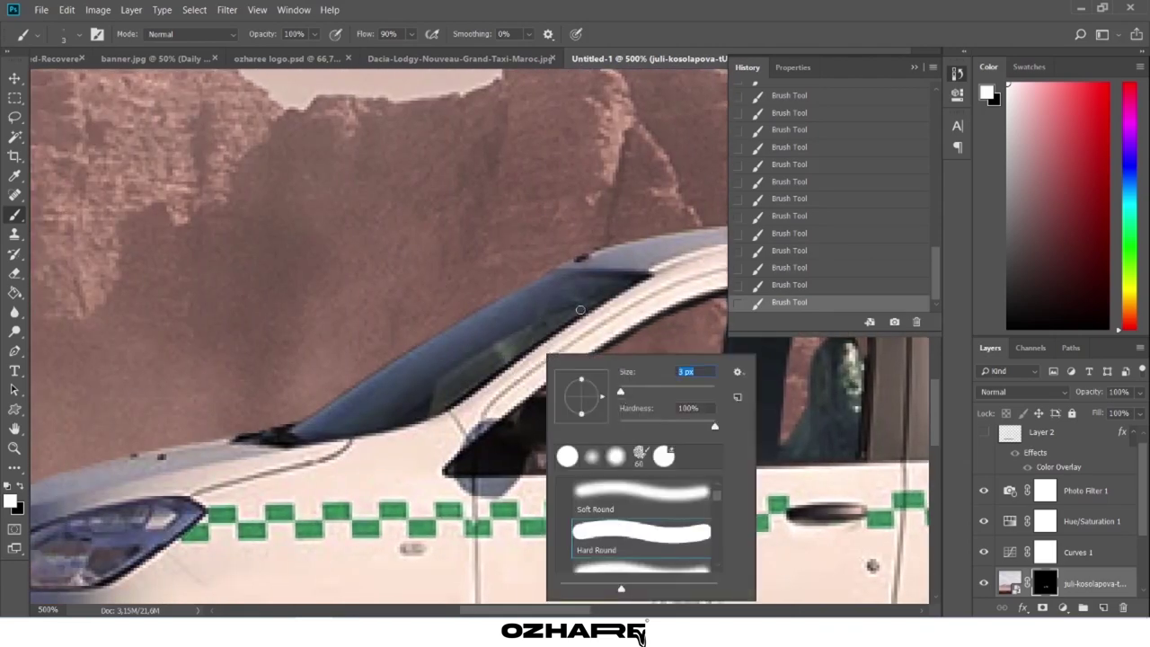
{"action": "key", "text": "Return"}
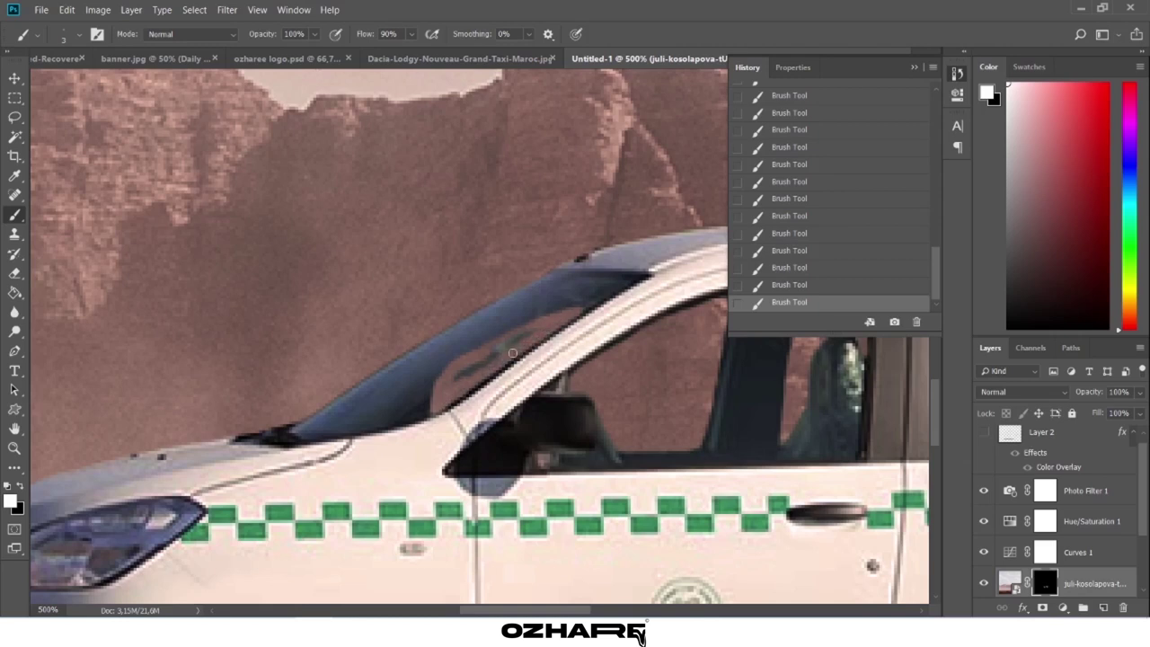
{"action": "left_click_drag", "start_coordinate": [579, 309], "coordinate": [476, 362]}
View the image at 100% and make the black shadow layer visible under the taxi.
{"action": "key", "text": "z"}
{"action": "scroll", "coordinate": [539, 413], "scroll_direction": "down", "scroll_amount": 5}
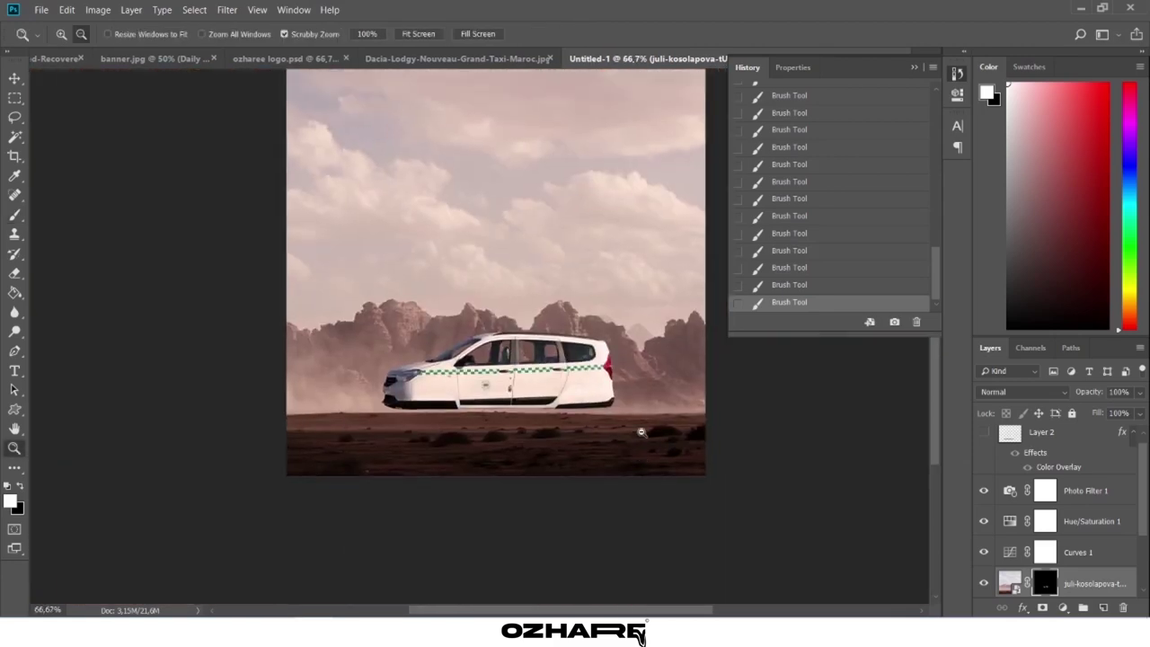
{"action": "left_click", "coordinate": [958, 73]}
{"action": "left_click", "coordinate": [579, 407]}
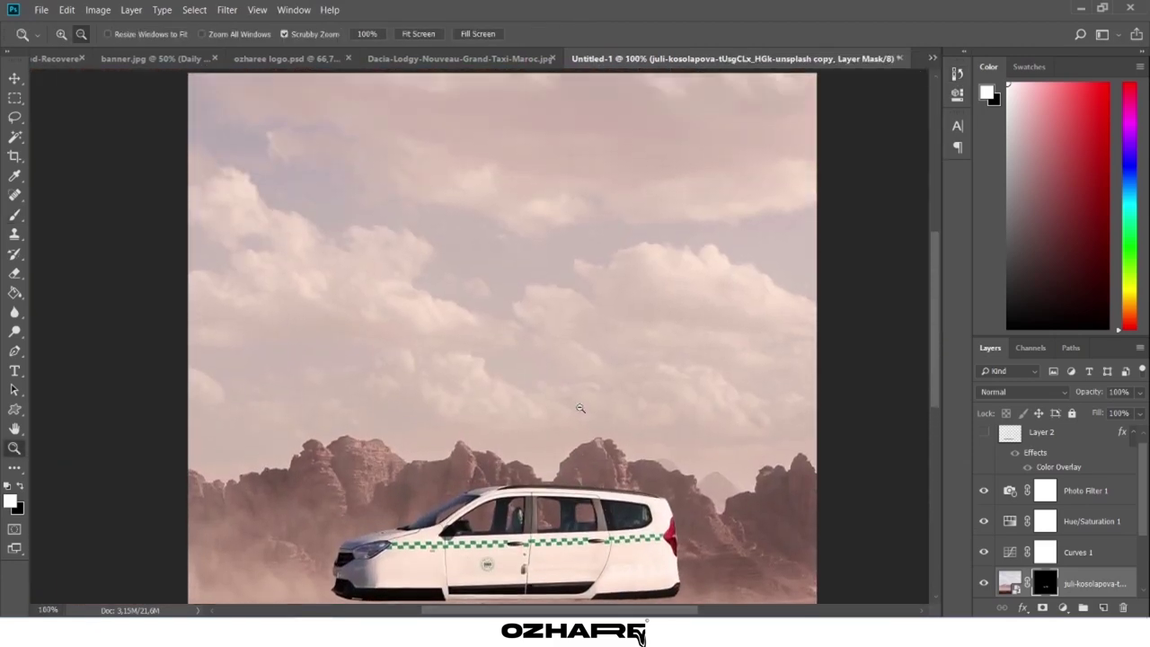
{"action": "scroll", "coordinate": [580, 407], "scroll_direction": "down", "scroll_amount": 3}
{"action": "key", "text": "v"}
{"action": "left_click", "coordinate": [984, 433]}
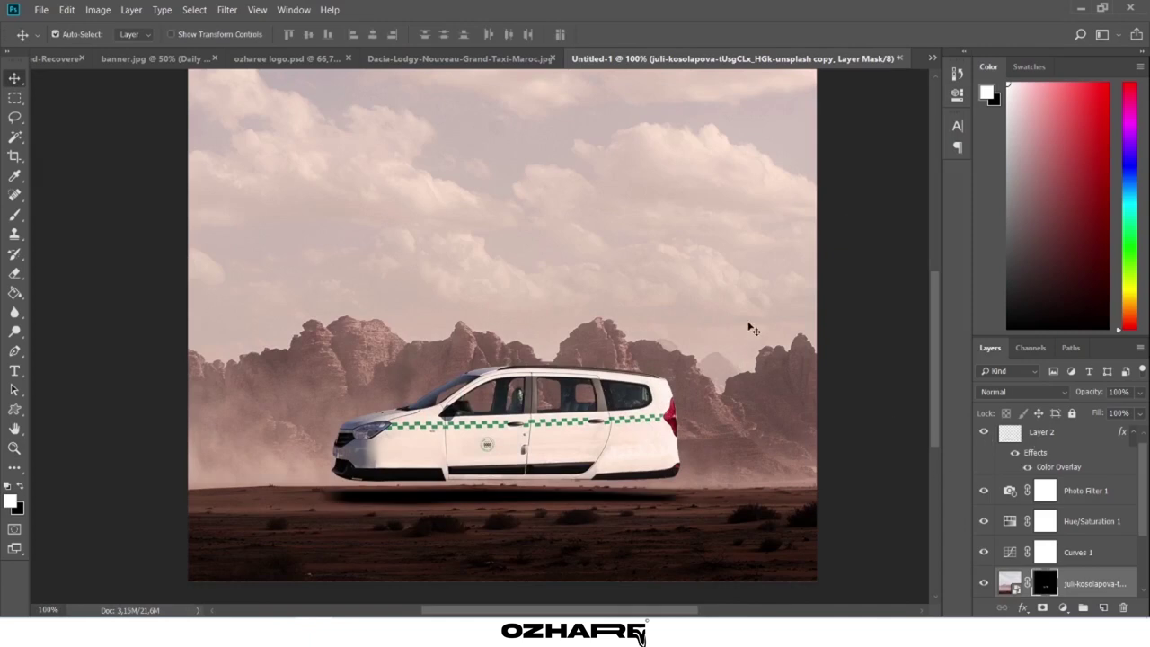
{"action": "left_click", "coordinate": [226, 9]}
Blur the shadow with a 4,9 px Gaussian Blur and a 246 px horizontal Motion Blur.
{"action": "left_click", "coordinate": [441, 220]}
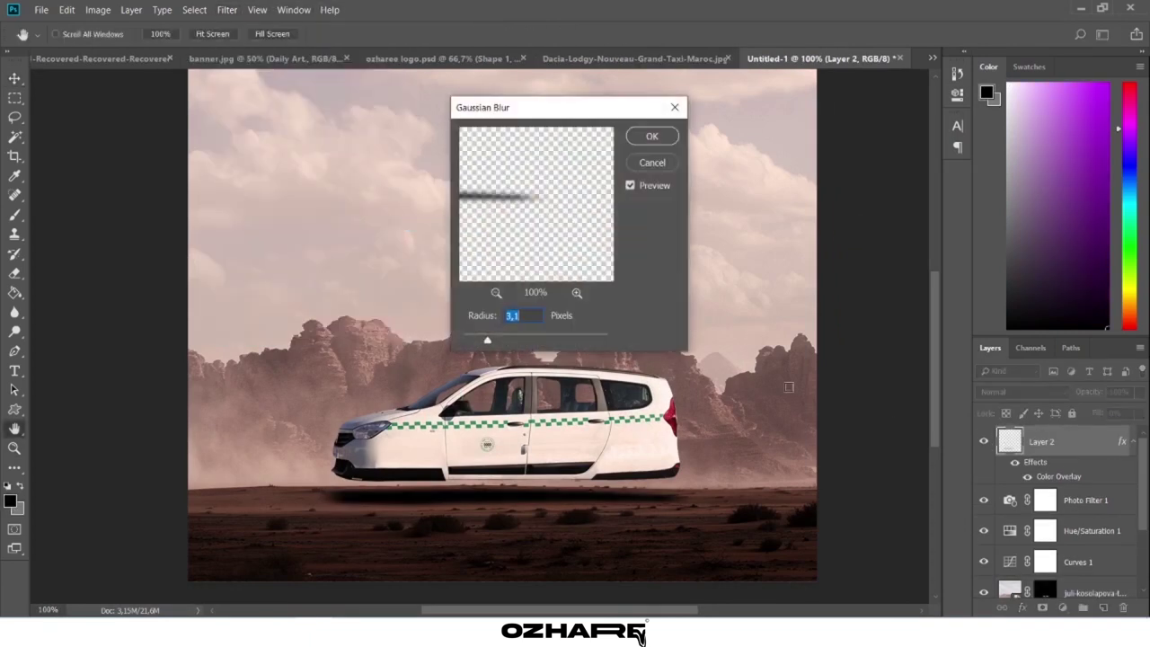
{"action": "left_click_drag", "start_coordinate": [496, 342], "coordinate": [501, 343]}
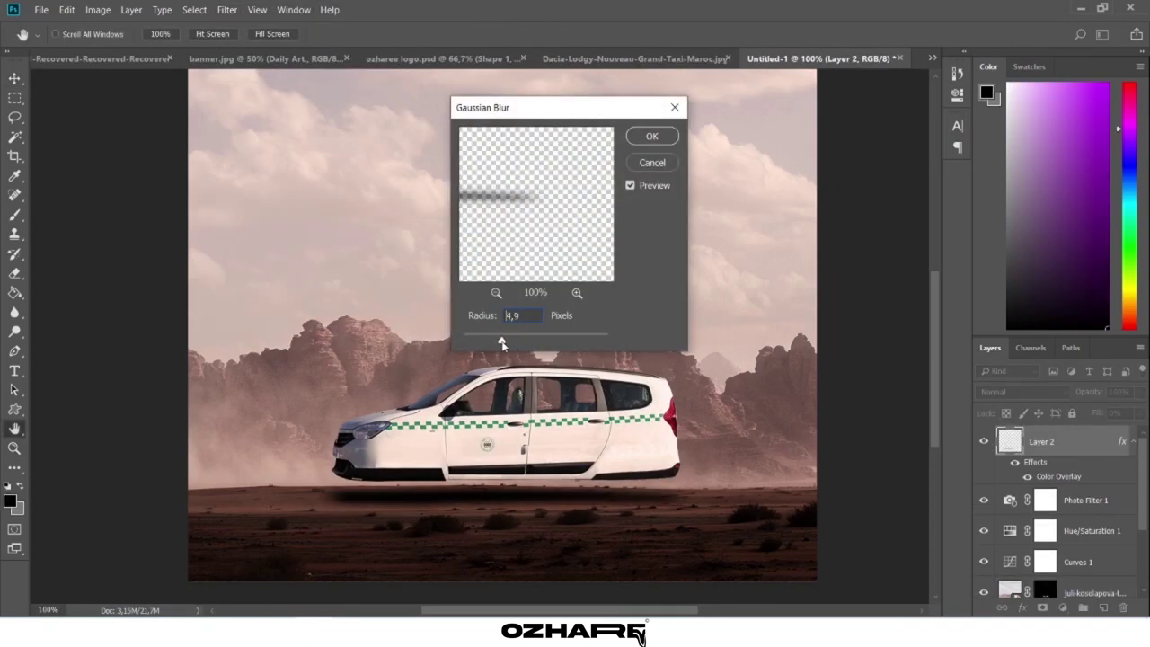
{"action": "key", "text": "Return"}
{"action": "left_click", "coordinate": [226, 9]}
{"action": "mouse_move", "coordinate": [235, 169]}
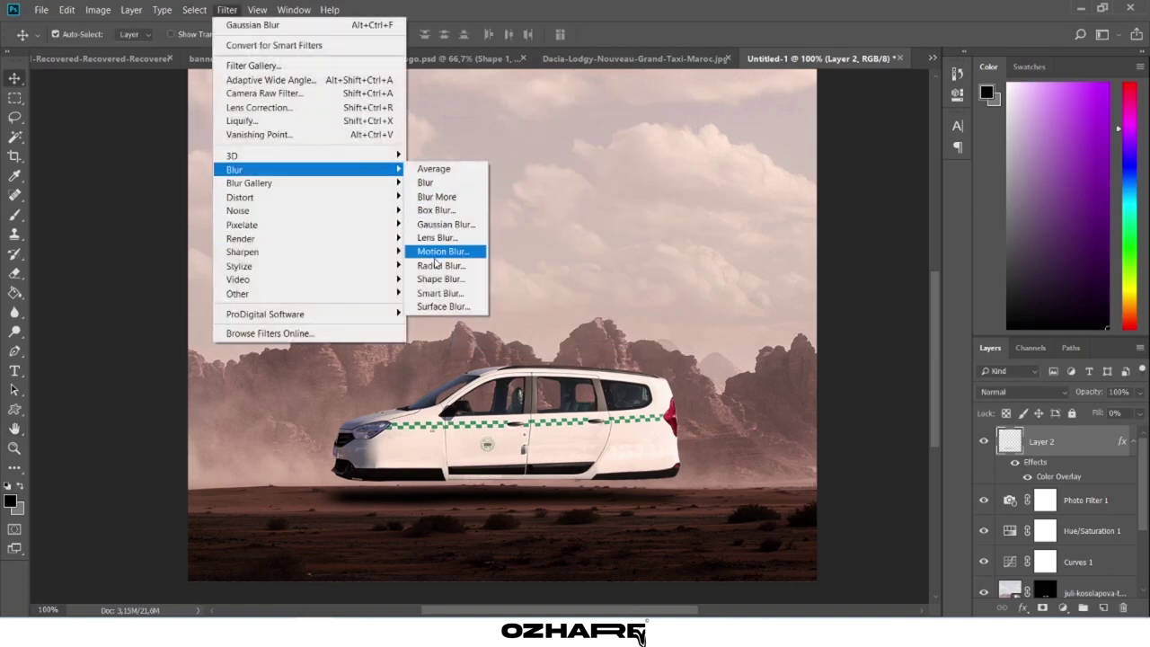
{"action": "left_click", "coordinate": [475, 250]}
{"action": "left_click_drag", "start_coordinate": [498, 368], "coordinate": [540, 368]}
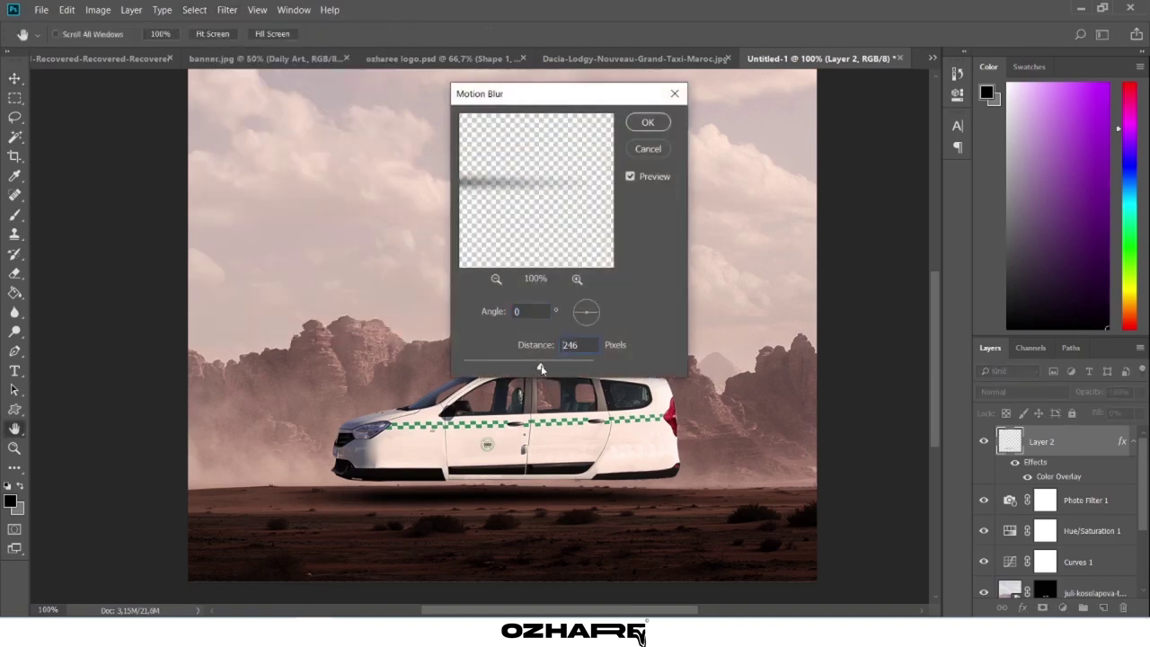
{"action": "key", "text": "Return"}
Pull both ends of the shadow inward to narrow it beneath the taxi.
{"action": "key", "text": "ctrl+t"}
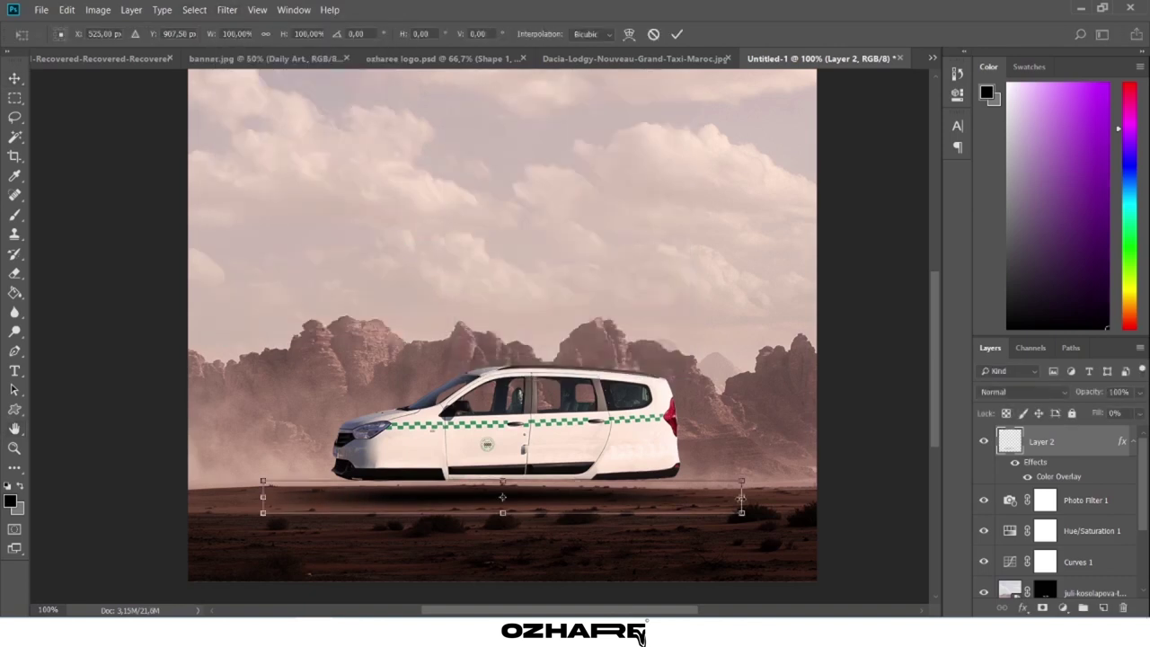
{"action": "left_click_drag", "start_coordinate": [740, 497], "coordinate": [716, 497]}
{"action": "left_click_drag", "start_coordinate": [262, 497], "coordinate": [269, 497]}
{"action": "key", "text": "Return"}
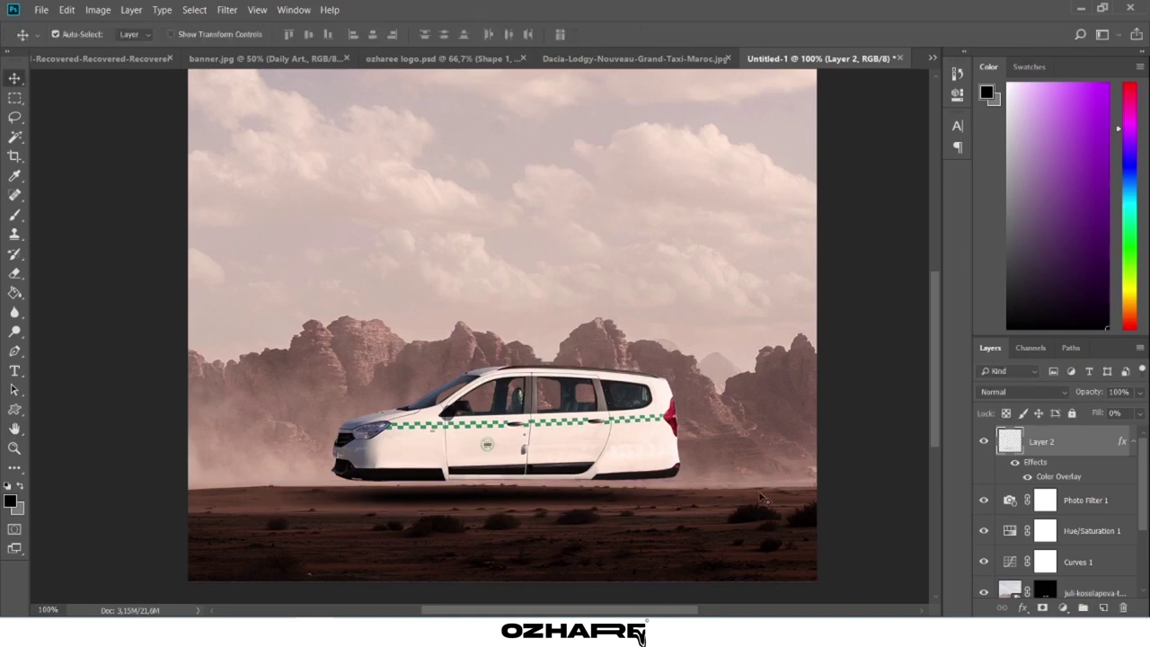
Lower the opacity of Layer 2's black Color Overlay to lighten the shadow.
{"action": "double_click", "coordinate": [1049, 477]}
{"action": "left_click_drag", "start_coordinate": [862, 213], "coordinate": [960, 213]}
{"action": "left_click_drag", "start_coordinate": [1045, 284], "coordinate": [1017, 287]}
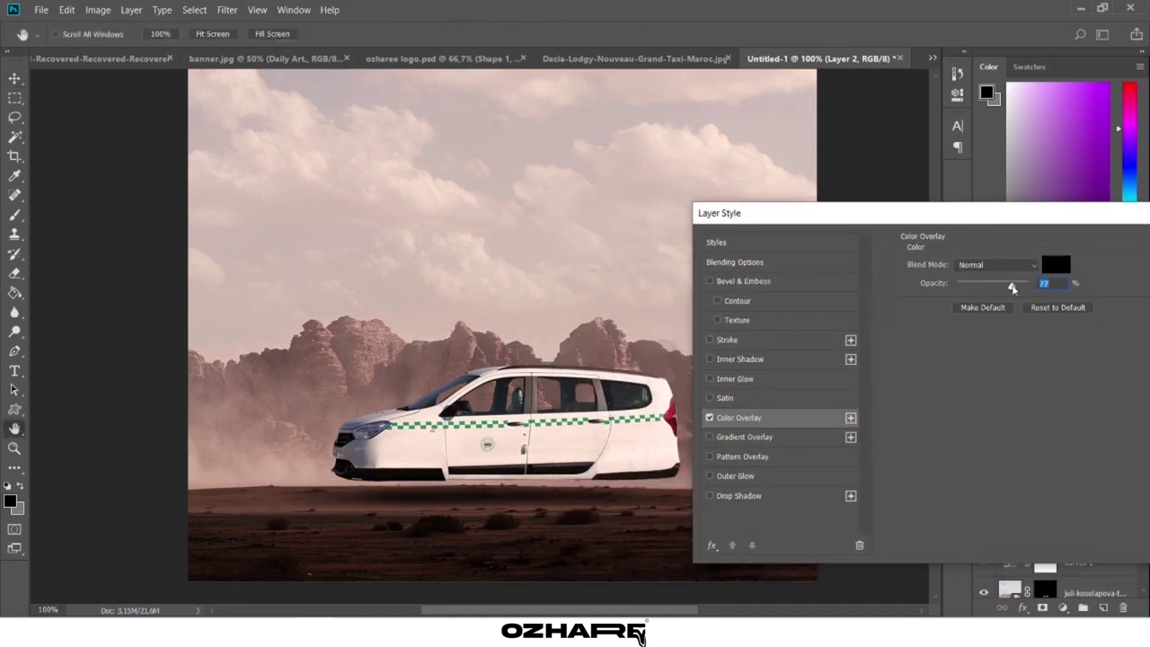
{"action": "key", "text": "Return"}
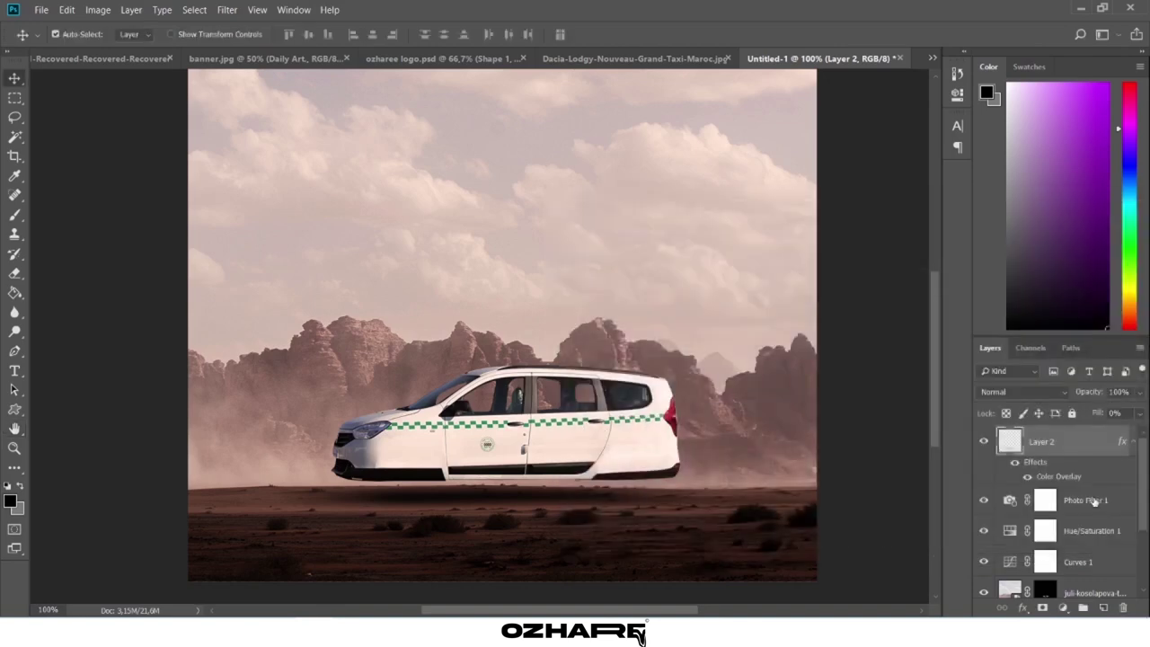
Move the shadow layer below Curves 1 and fine-tune its overlay opacity again.
{"action": "left_click_drag", "start_coordinate": [1080, 458], "coordinate": [1057, 582]}
{"action": "double_click", "coordinate": [1060, 569]}
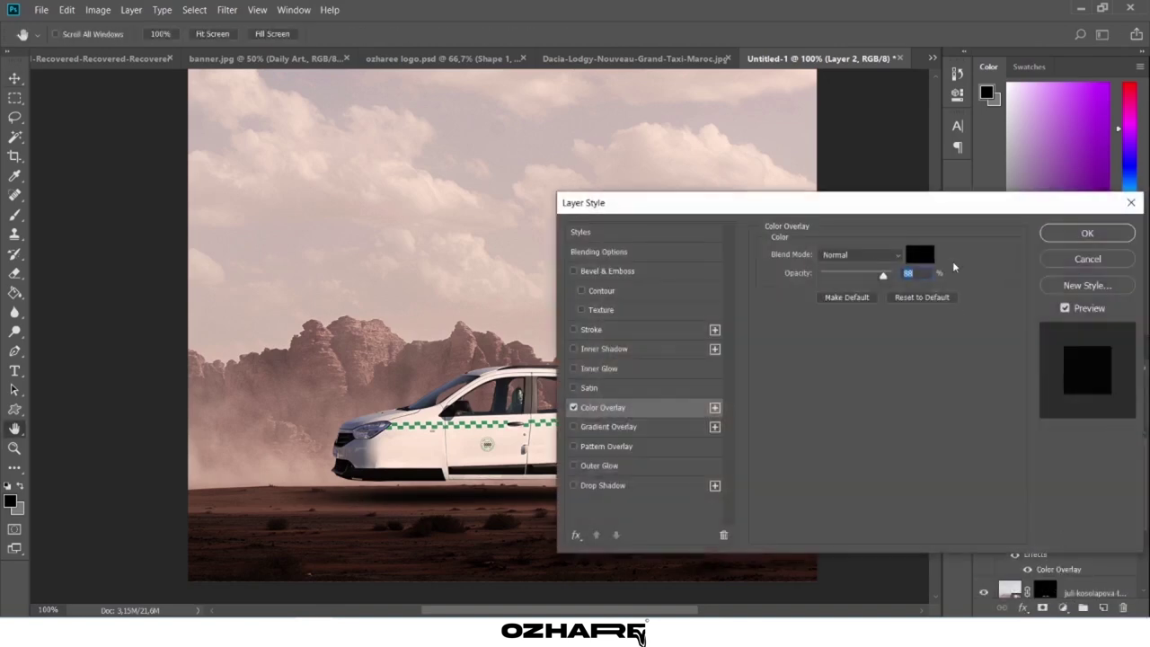
{"action": "left_click_drag", "start_coordinate": [882, 273], "coordinate": [869, 273]}
{"action": "key", "text": "Return"}
Select the Photo Filter 1 layer mask.
{"action": "scroll", "coordinate": [602, 376], "scroll_direction": "up", "scroll_amount": 3}
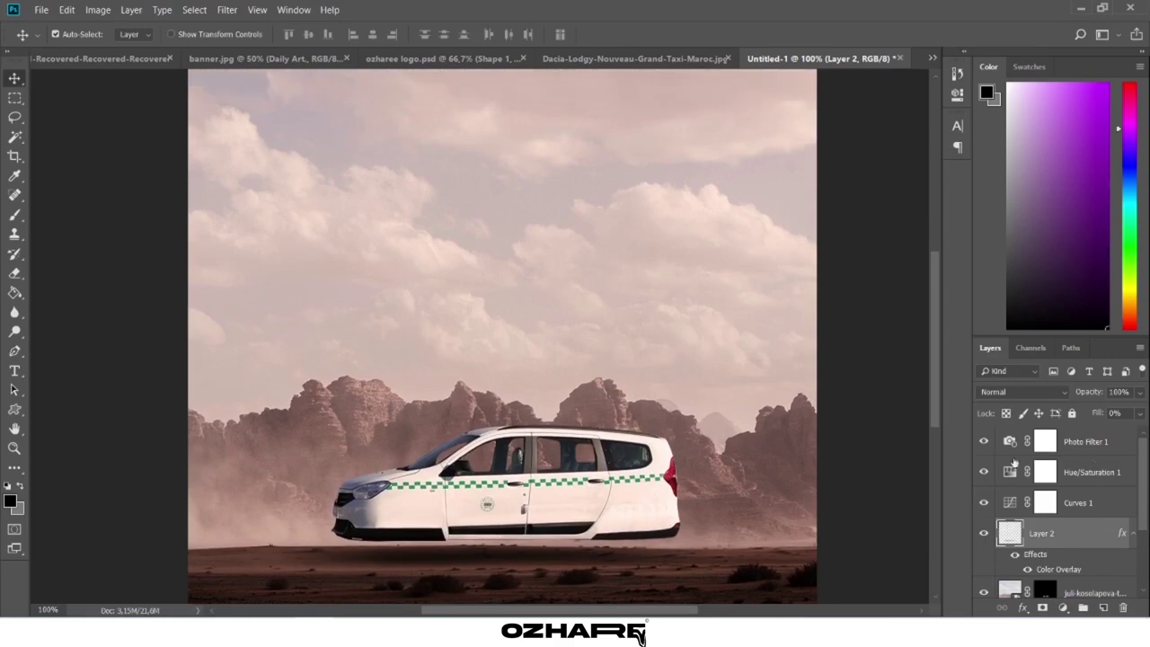
{"action": "left_click", "coordinate": [1013, 445]}
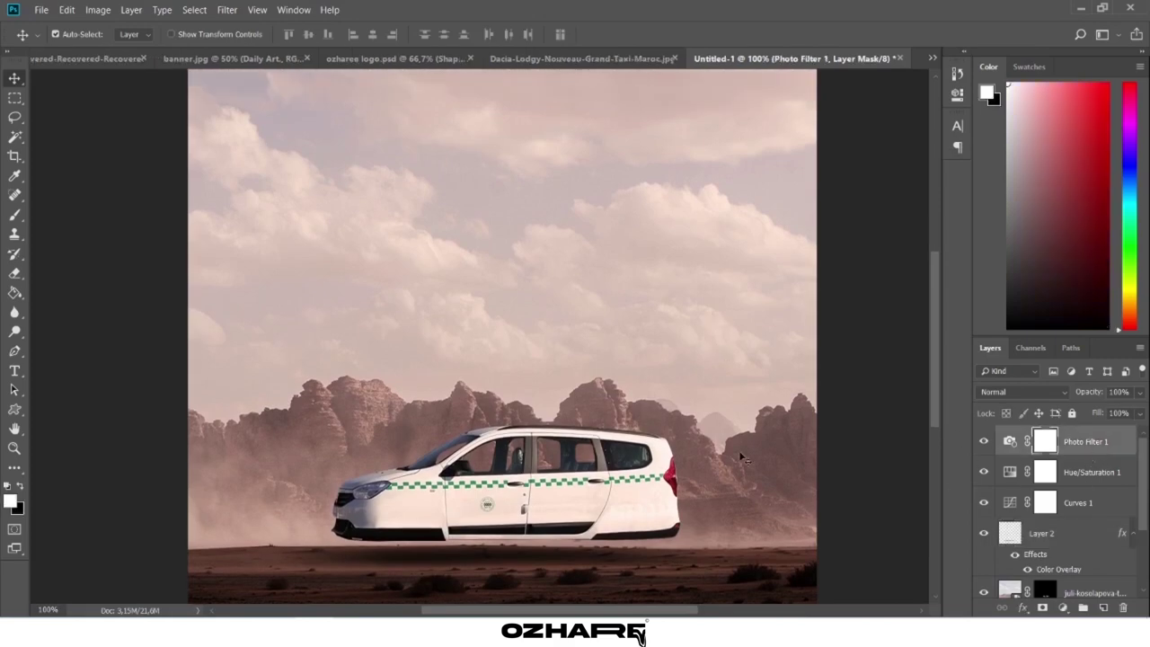
{"action": "scroll", "coordinate": [714, 454], "scroll_direction": "down", "scroll_amount": 3}
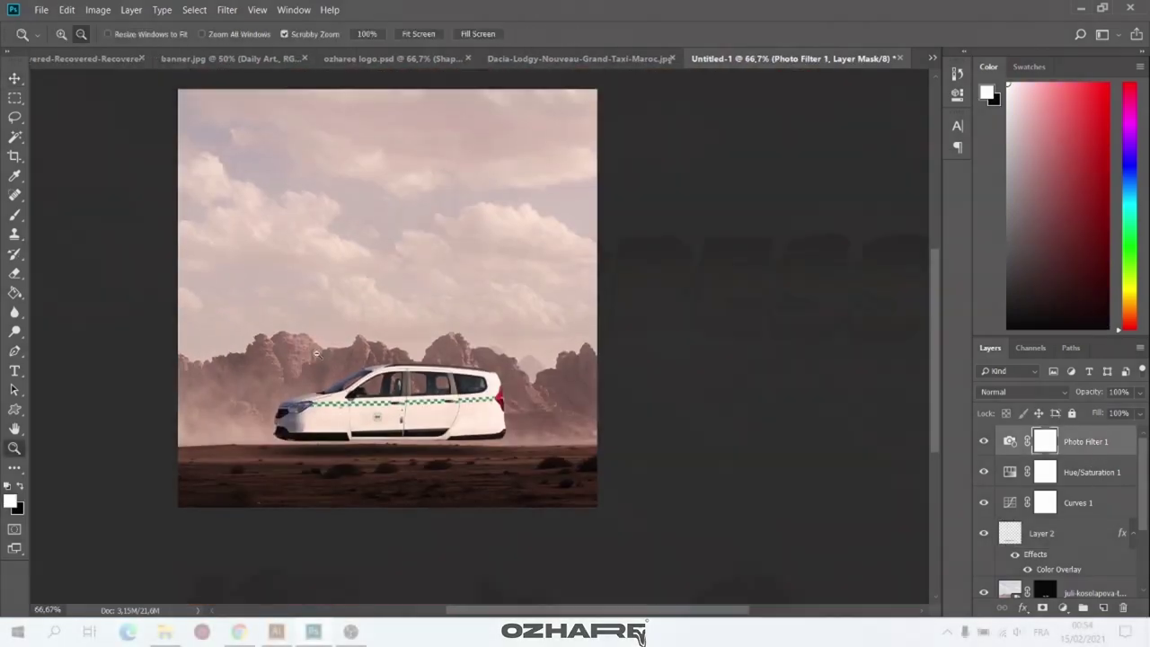